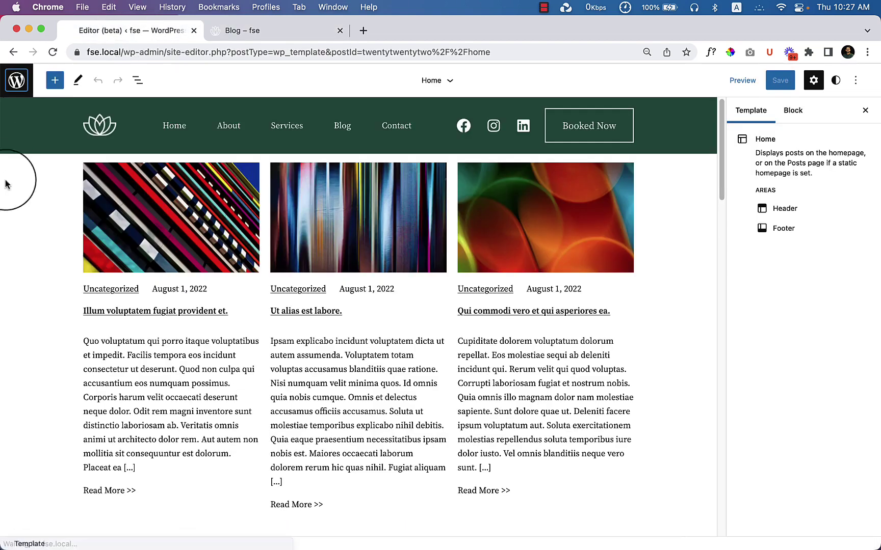
- Open the site's WordPress dashboard in a new browser tab from the Blog page and place that tab first
left_click(16, 81)
left_click(247, 41)
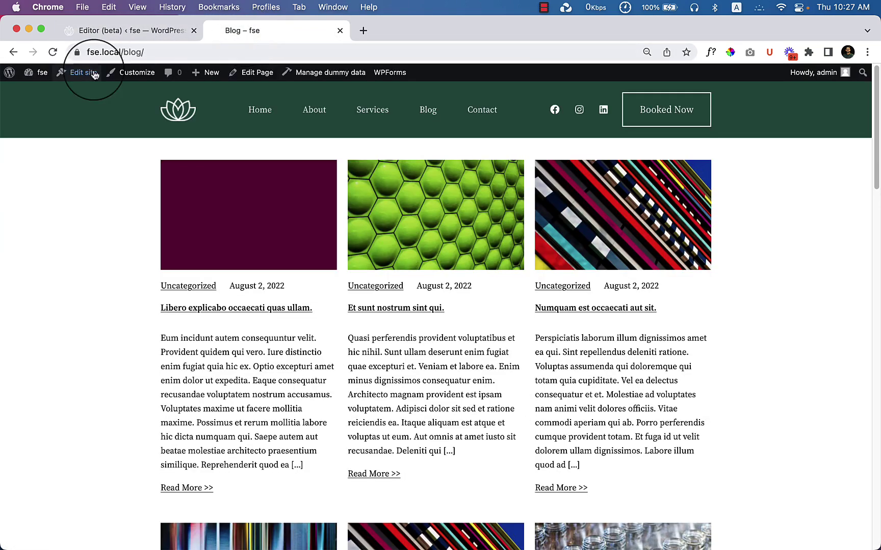
mouse_move(38, 73)
right_click(45, 92)
left_click(68, 100)
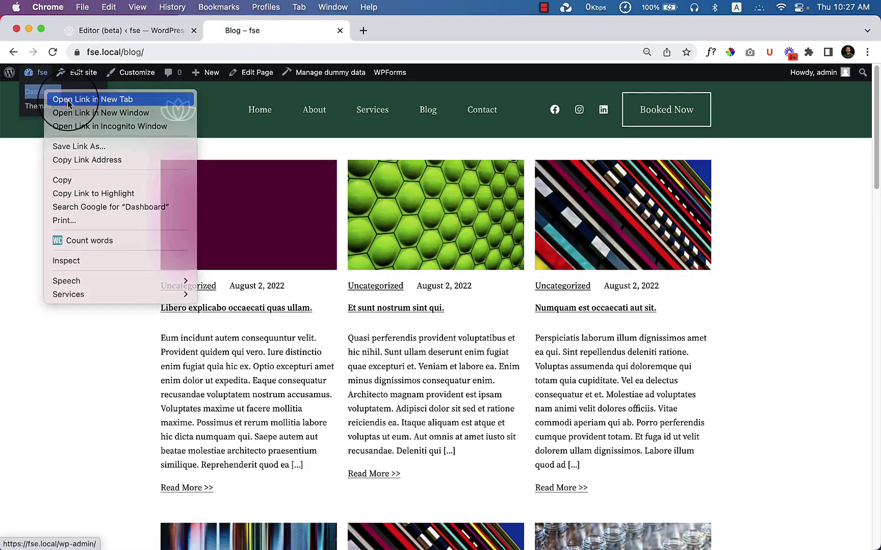
left_click_drag(377, 30, 234, 31)
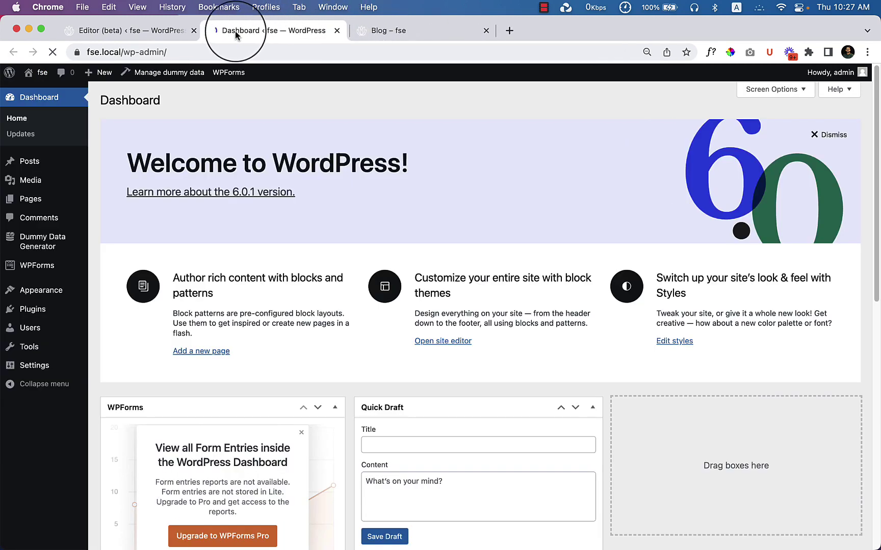
mouse_move(62, 298)
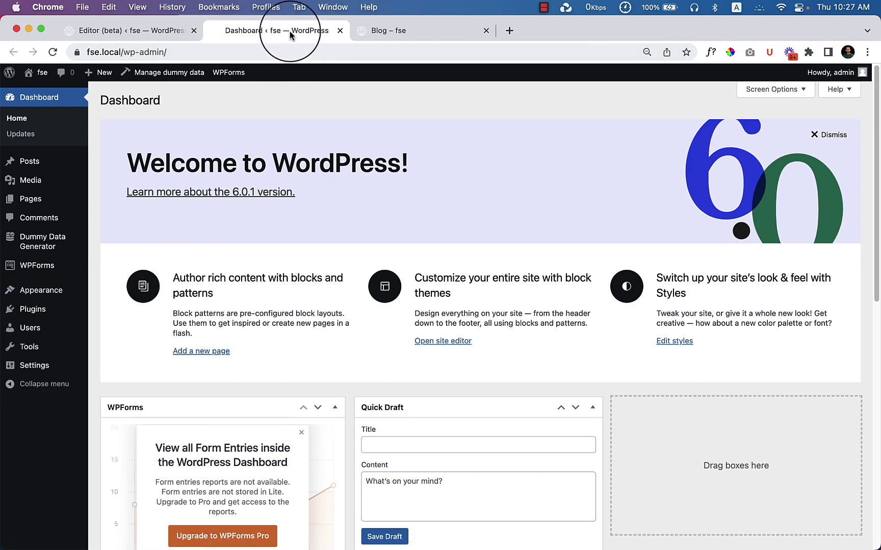
left_click_drag(289, 28, 168, 30)
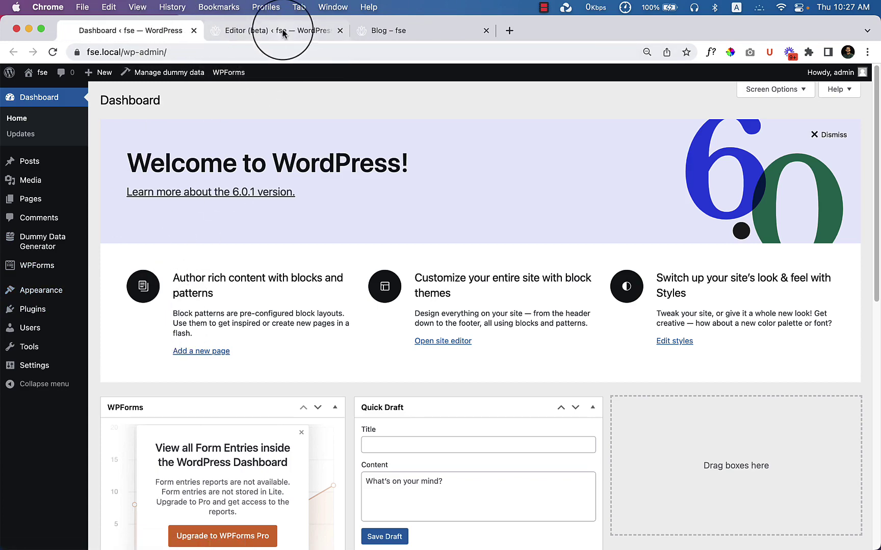
- Return to the site editor and open the Home template from the list of templates
left_click(281, 32)
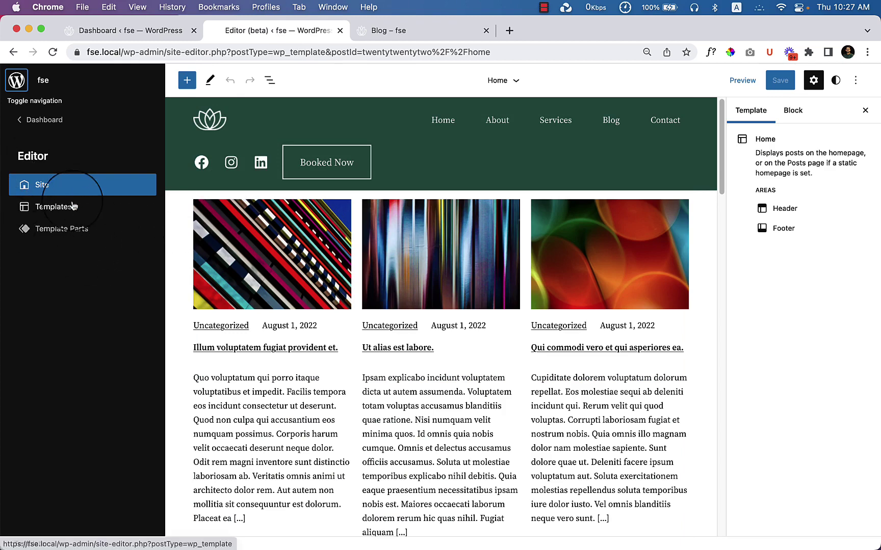
left_click(5, 81)
left_click(4, 81)
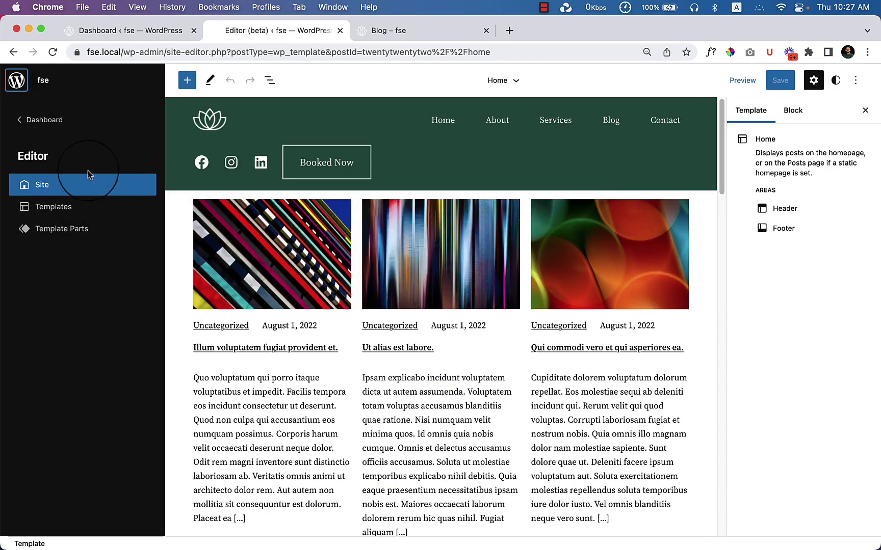
left_click(61, 212)
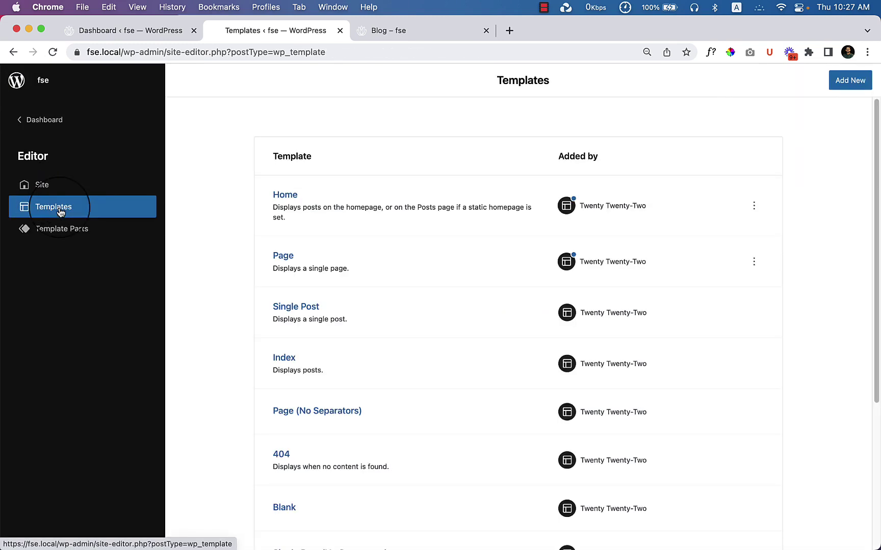
left_click(293, 199)
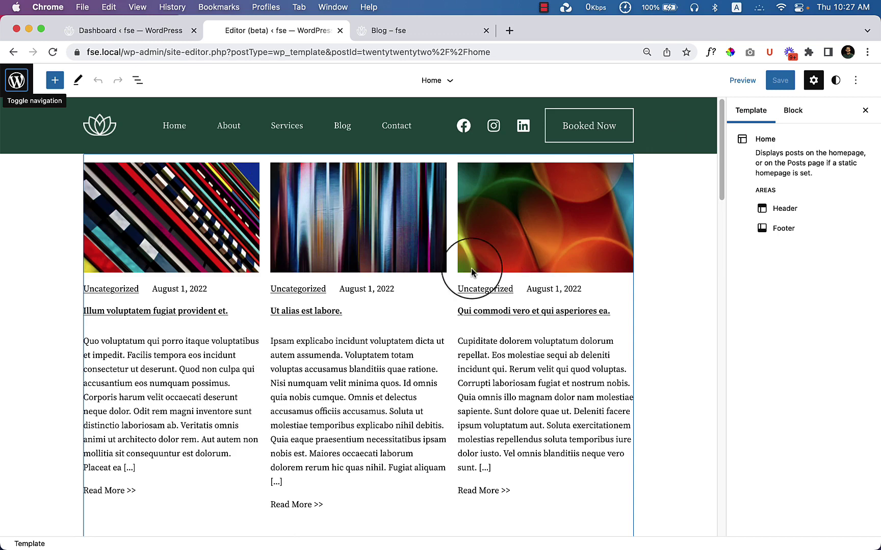
- Insert a Columns block with the 70 / 30 variation between the header and the post grid
left_click(270, 217)
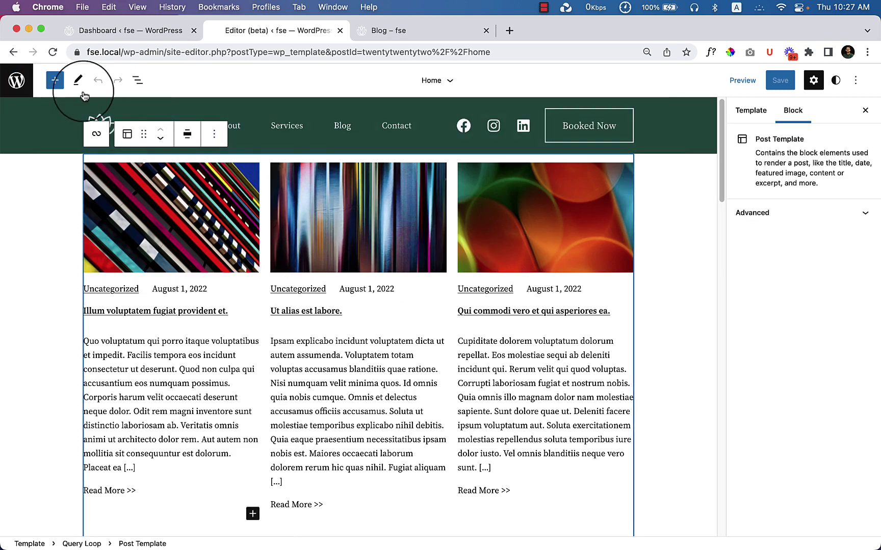
left_click(55, 81)
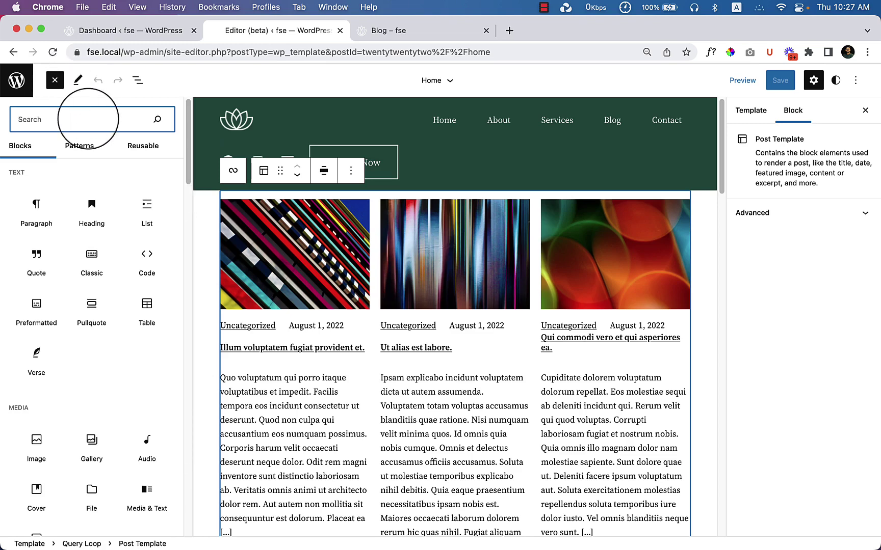
type("colum")
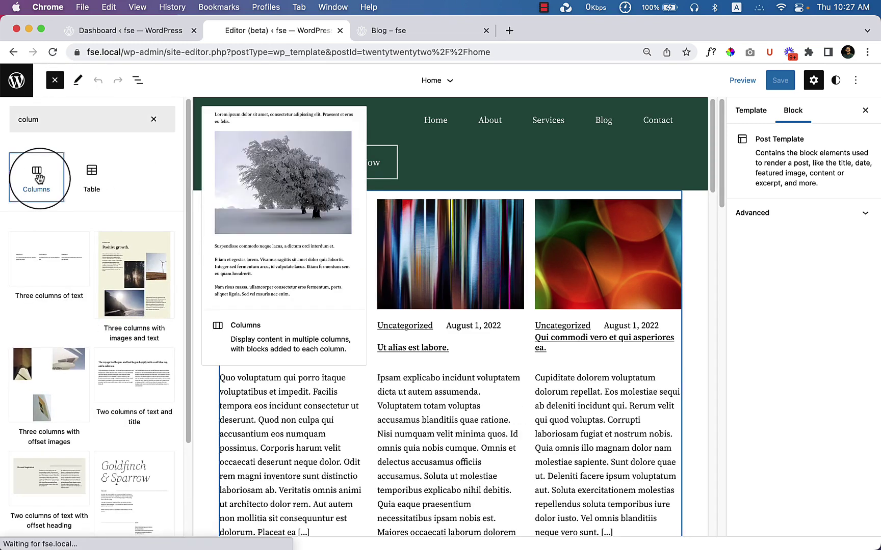
left_click_drag(38, 179, 365, 179)
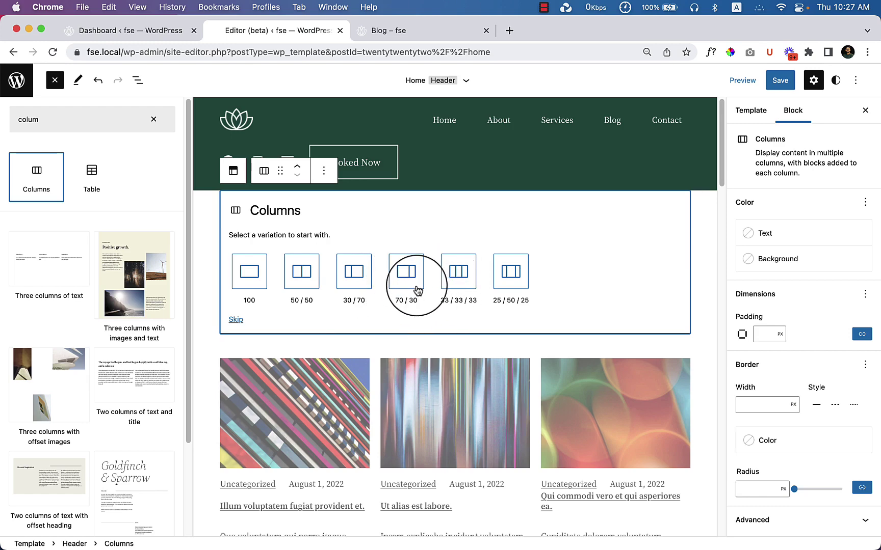
key("Escape")
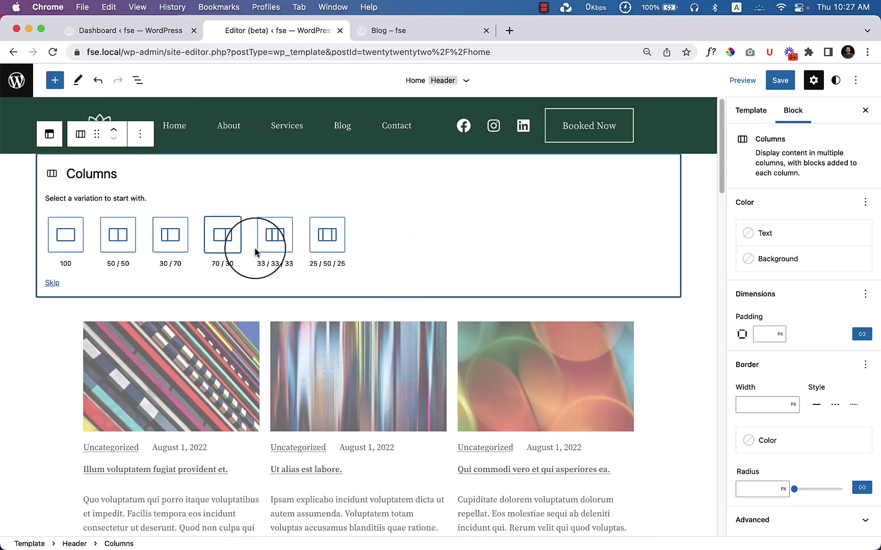
left_click(229, 235)
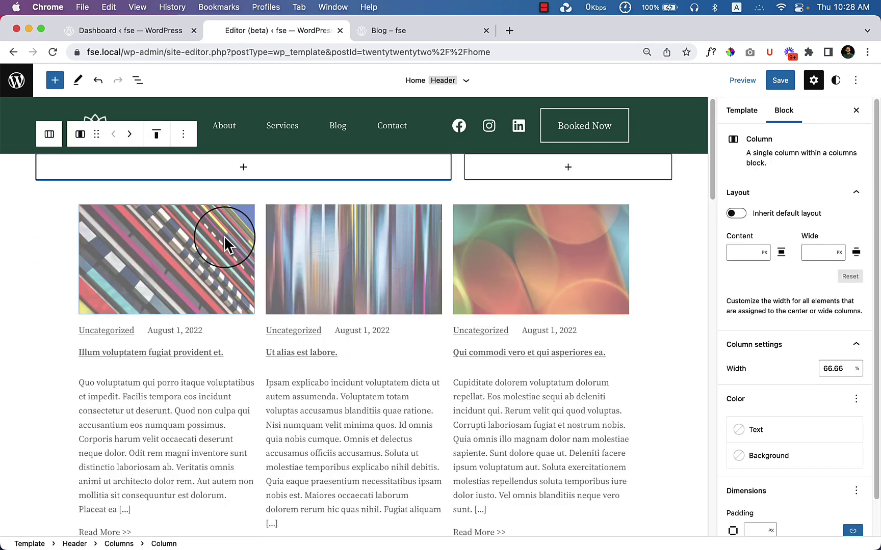
- Move the Columns block out of the Header so it sits at top level above the Query Loop
left_click(136, 82)
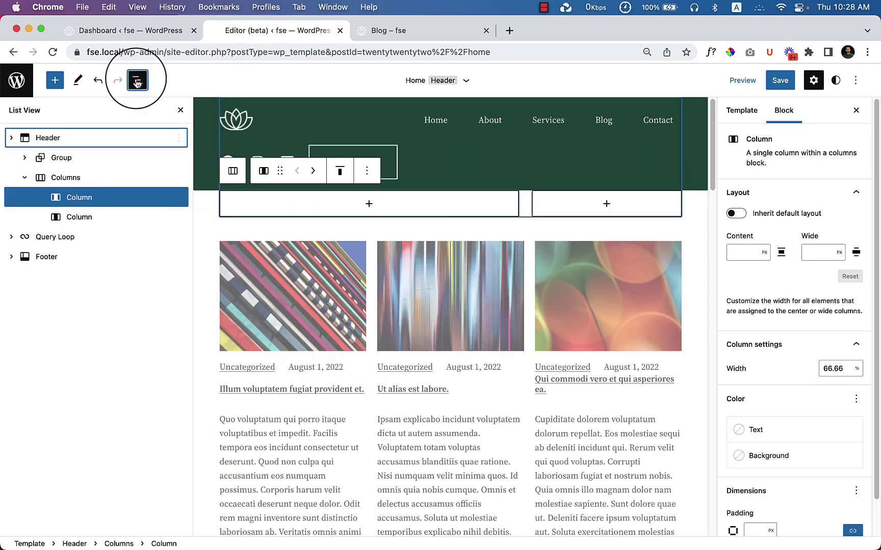
left_click(63, 159)
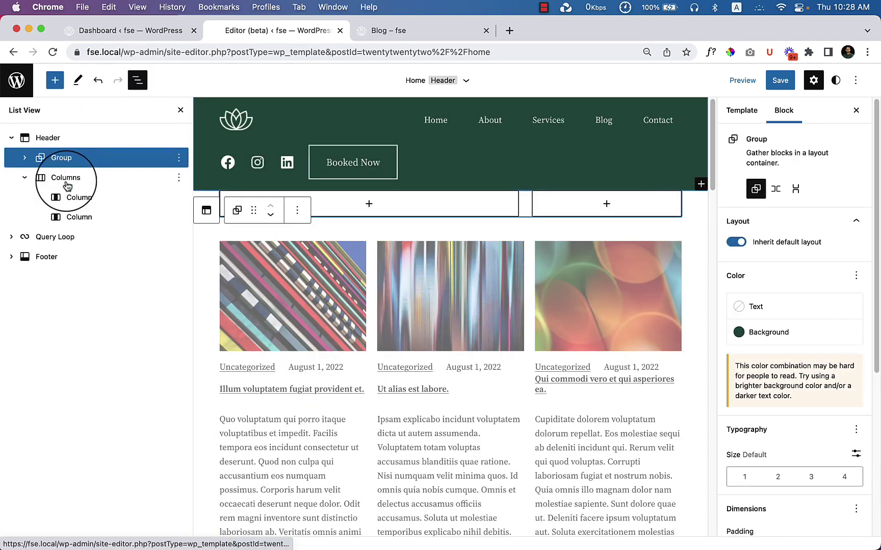
left_click(66, 182)
left_click(25, 178)
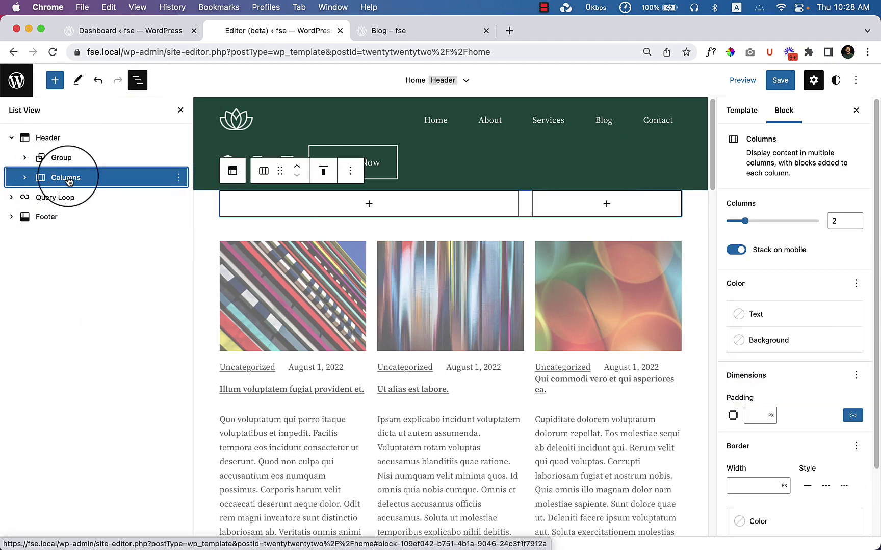
left_click_drag(79, 174, 36, 178)
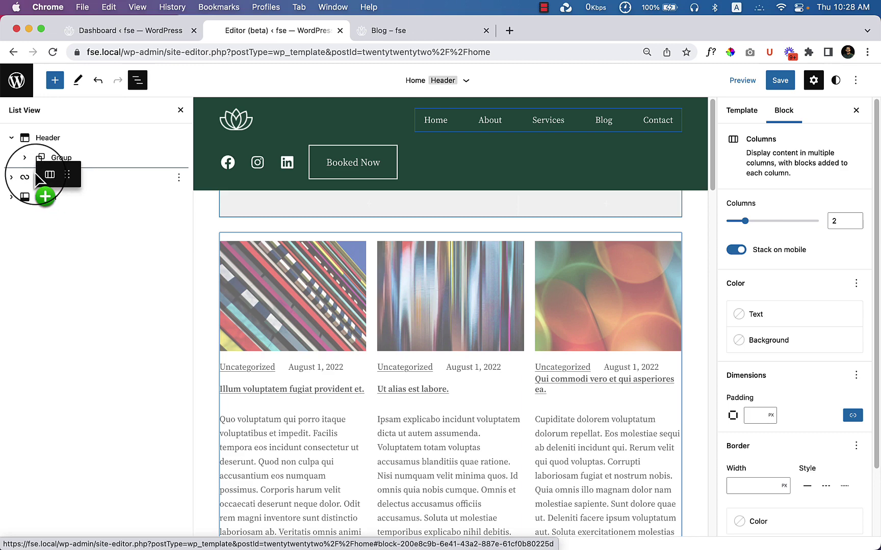
left_click_drag(36, 178, 39, 179)
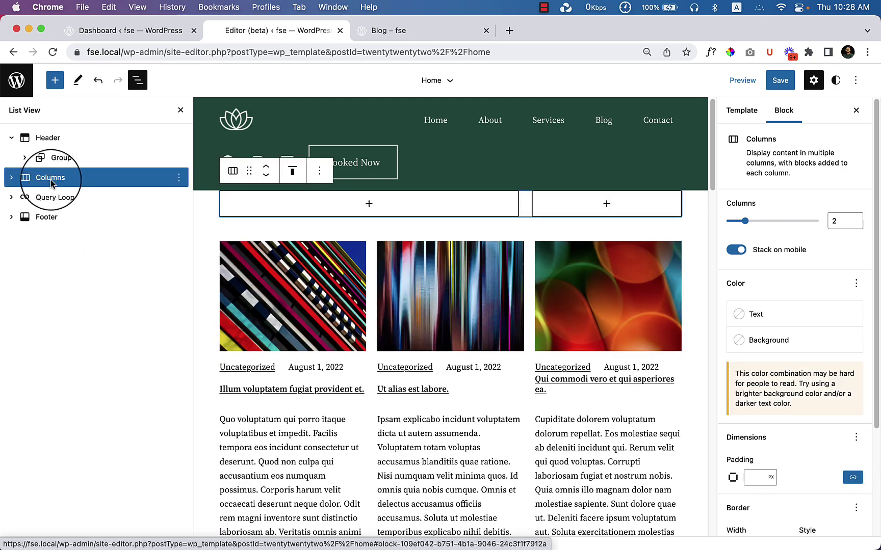
left_click(11, 138)
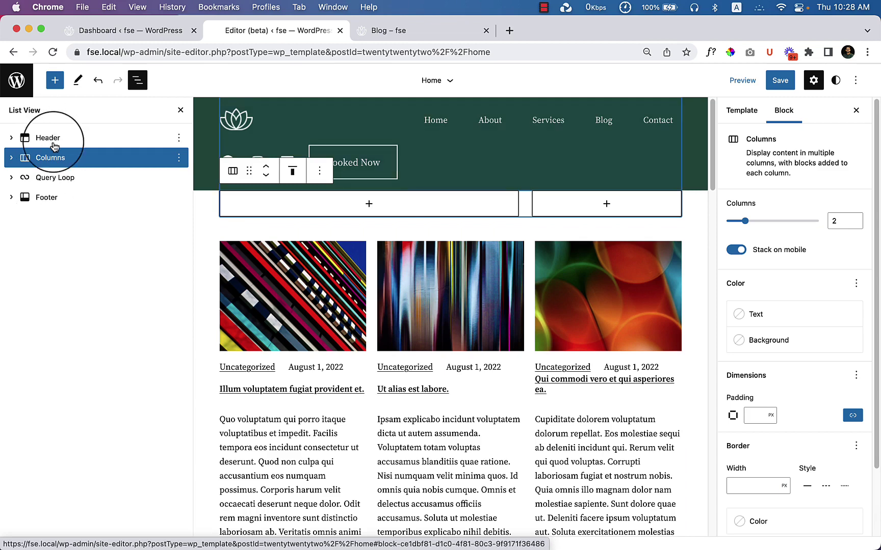
- Remove the Query Loop block from the Home template
left_click(52, 178)
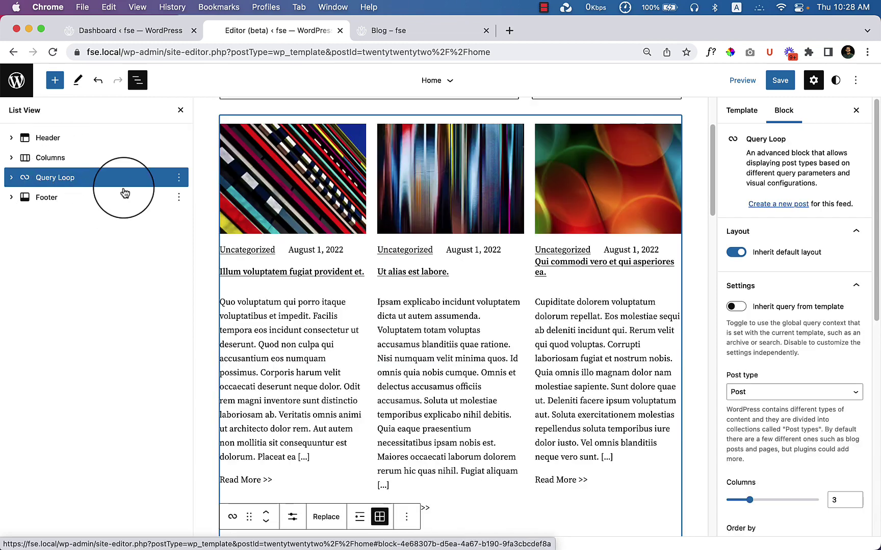
left_click(178, 178)
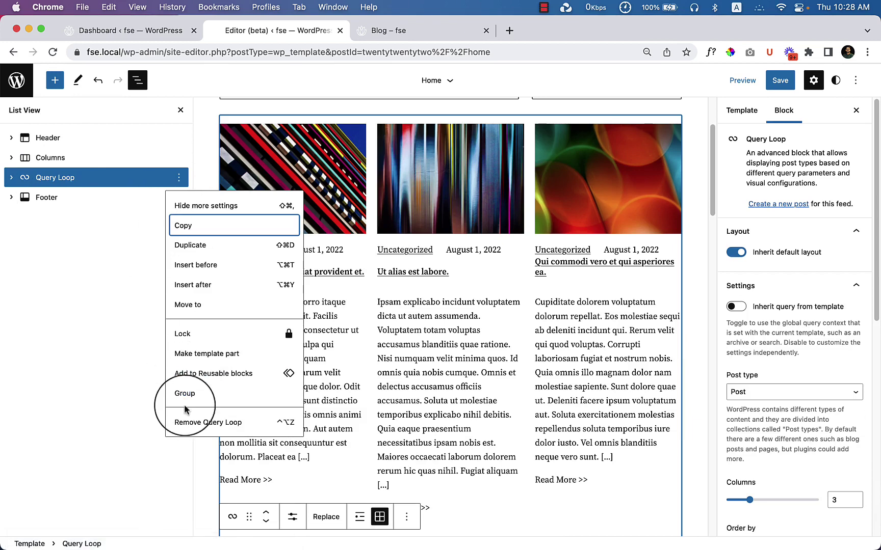
left_click(189, 425)
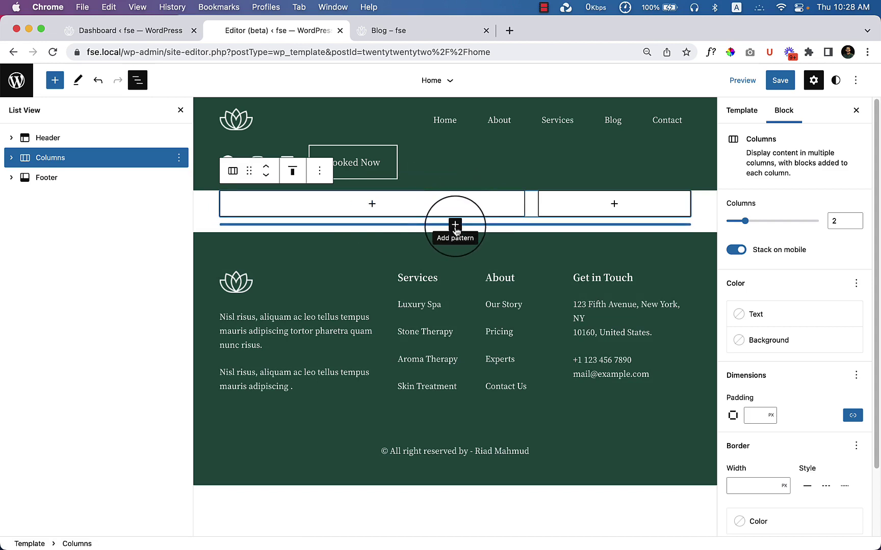
- Add a Spacer block between the Columns block and the Footer and reduce its height to 42 px
left_click(455, 225)
type("spa")
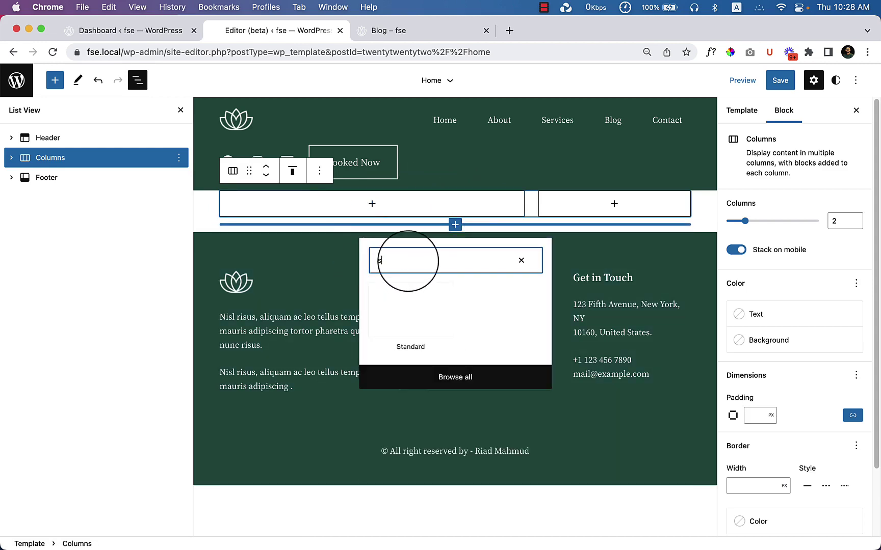
left_click(388, 466)
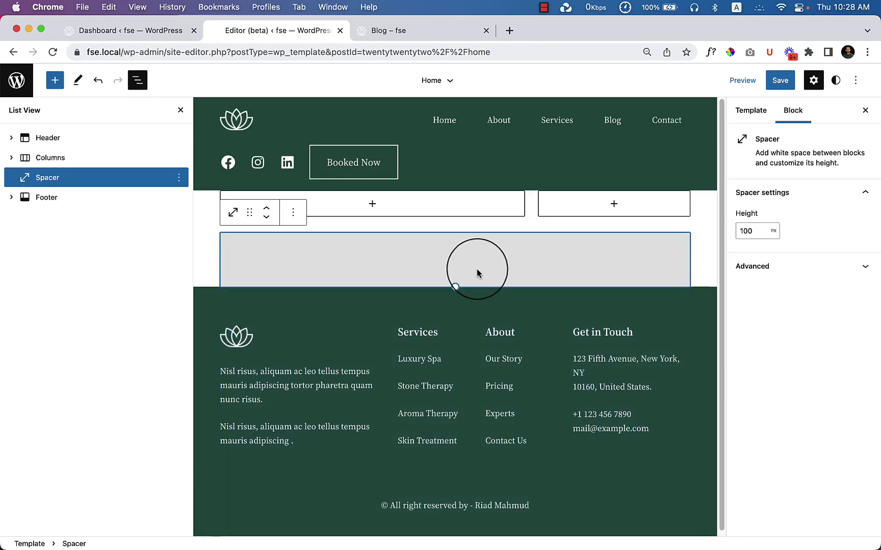
left_click_drag(458, 289, 456, 253)
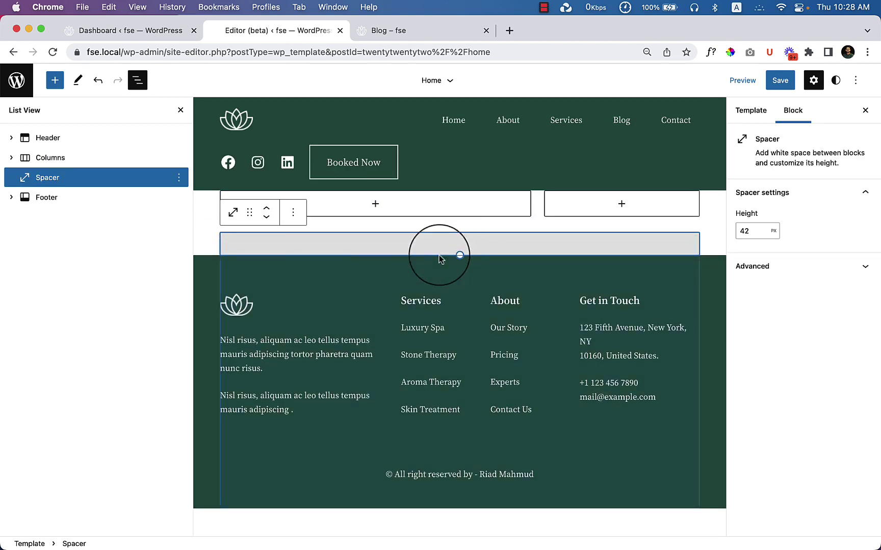
- Move the Spacer above the Columns block and reduce its height to 35 px
left_click(266, 211)
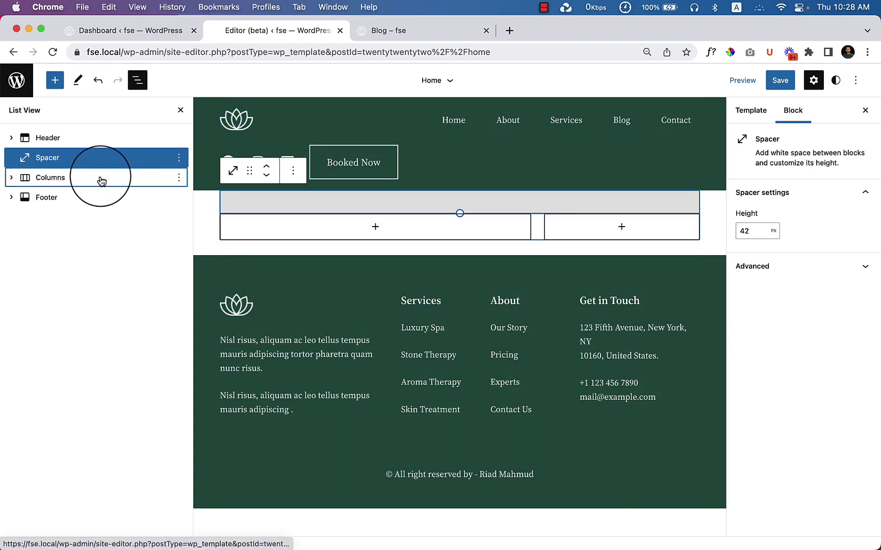
left_click(84, 174)
left_click(68, 164)
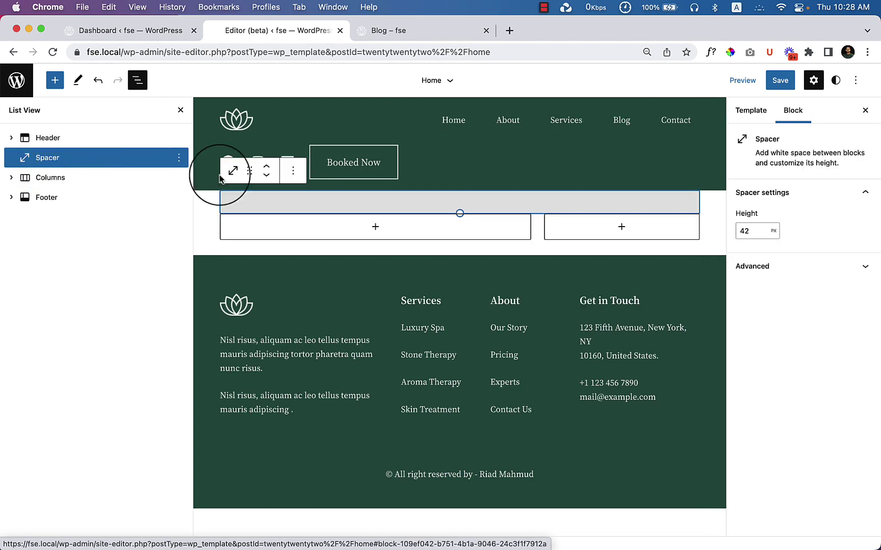
left_click(91, 193)
left_click(89, 179)
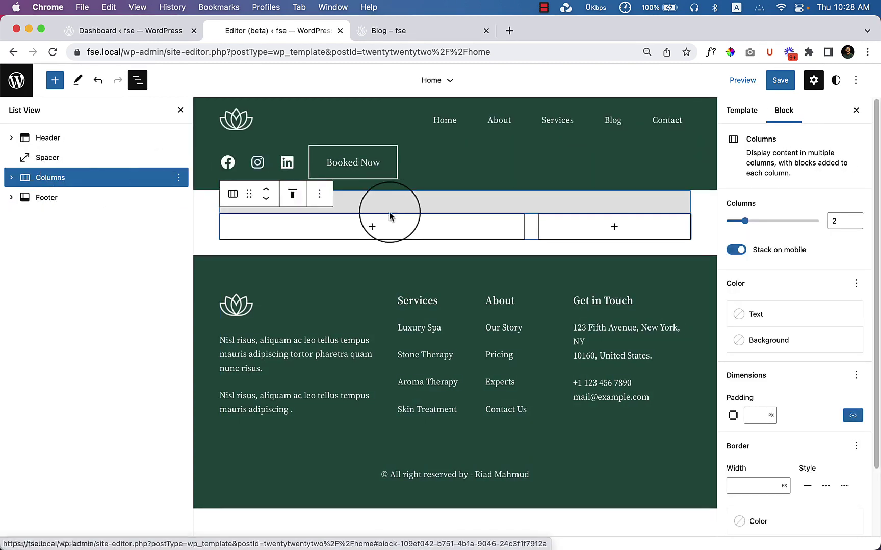
left_click(456, 204)
left_click_drag(456, 208, 459, 204)
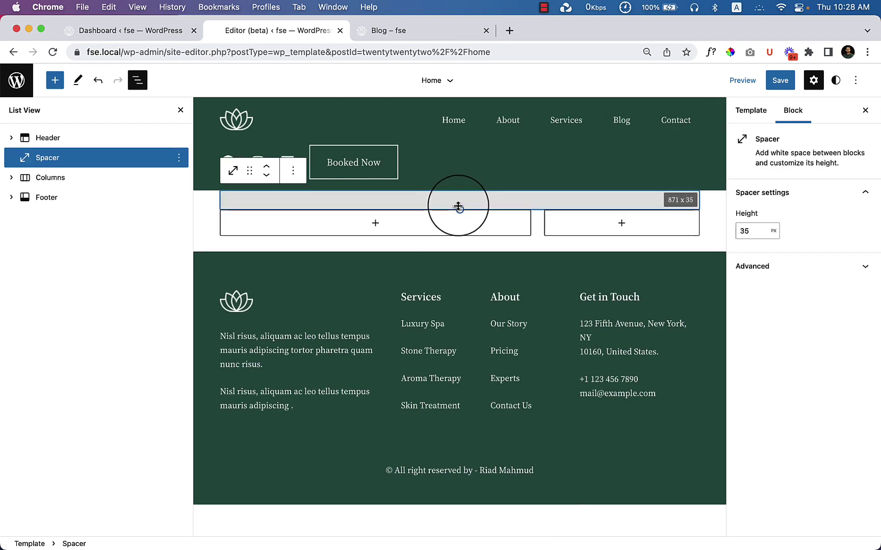
- Wrap the top-level Columns block below the Spacer in a Group block
left_click(137, 80)
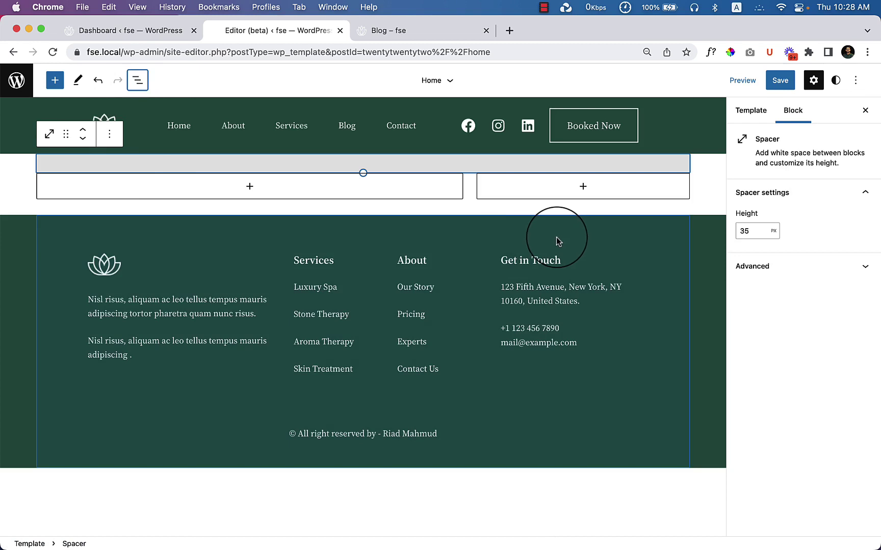
left_click(137, 80)
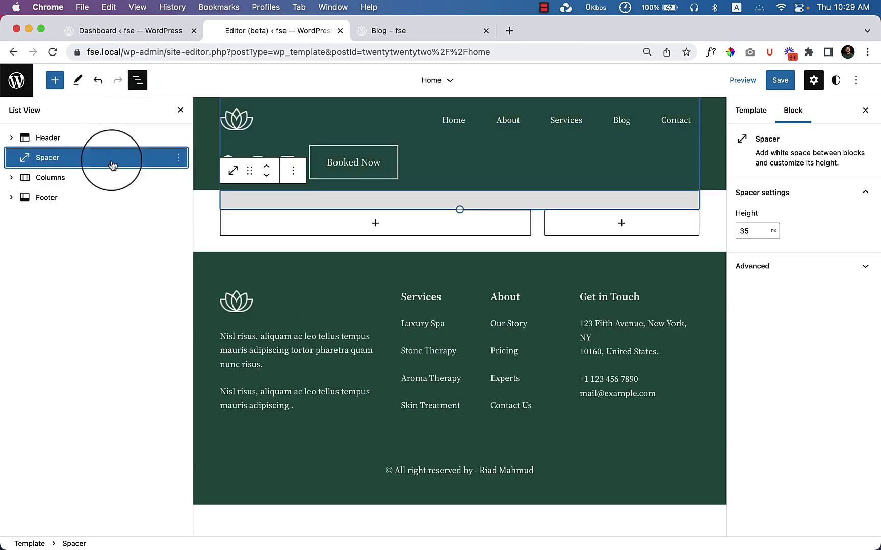
left_click(74, 176)
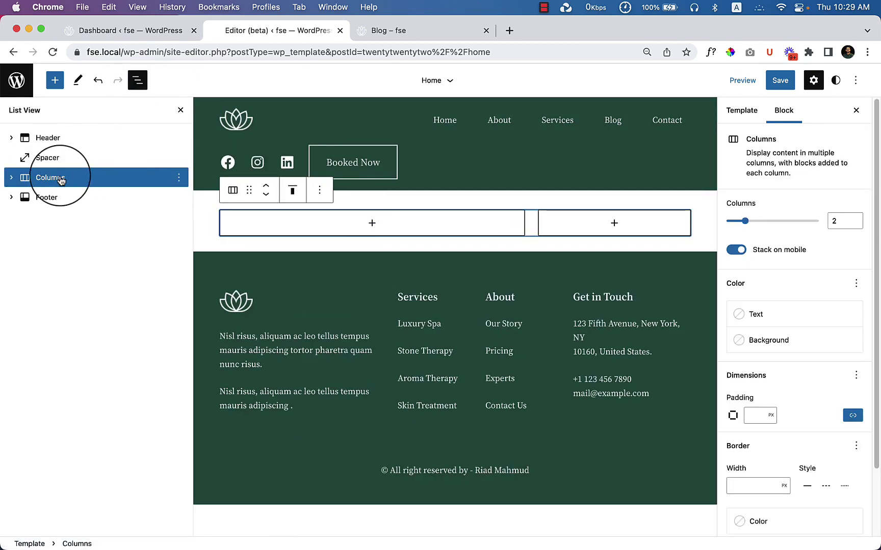
left_click(234, 191)
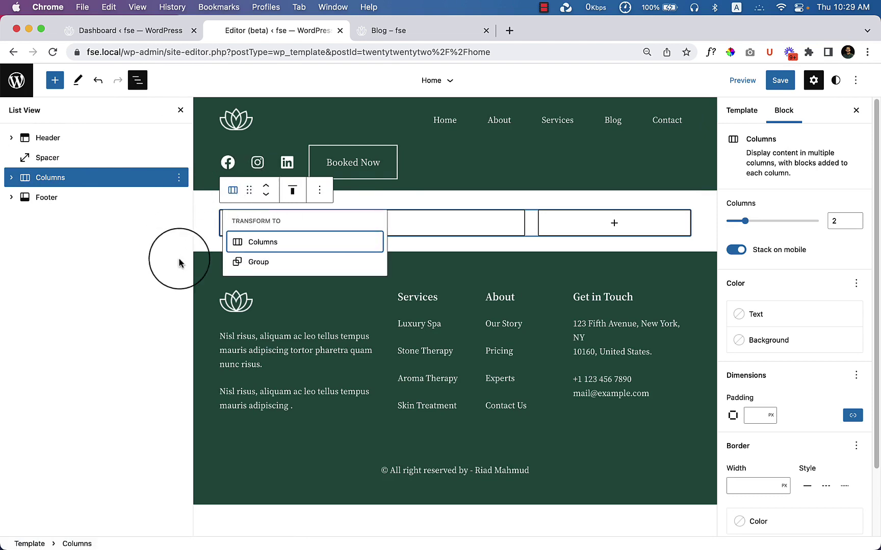
left_click(254, 261)
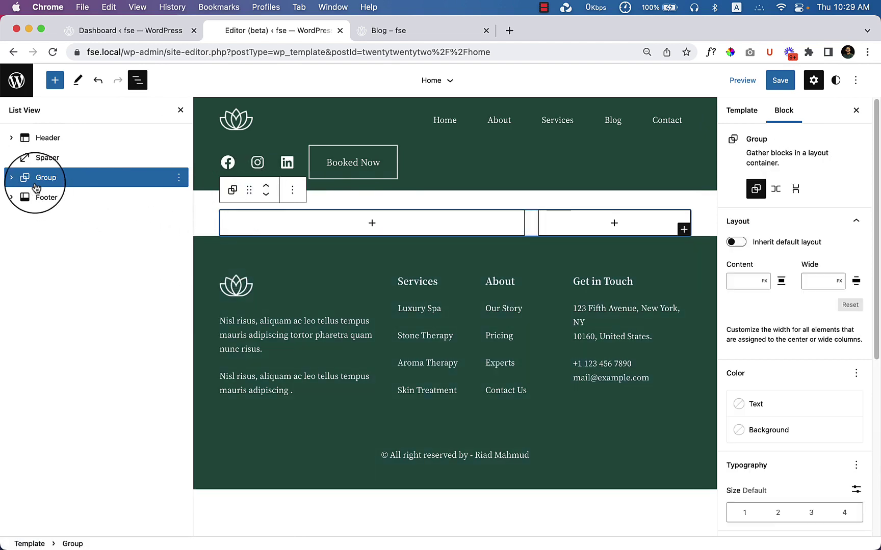
- Set the Group's content and wide widths to 1000 px
left_click(746, 284)
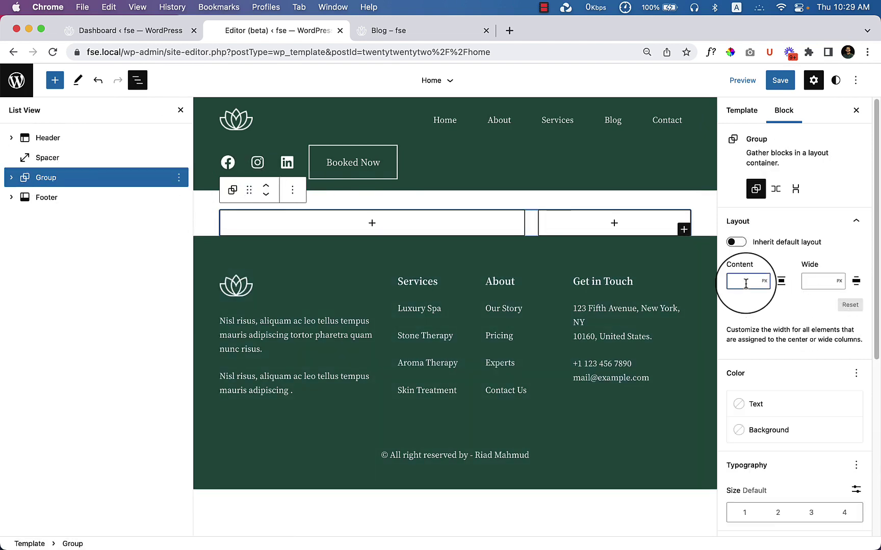
type("1000")
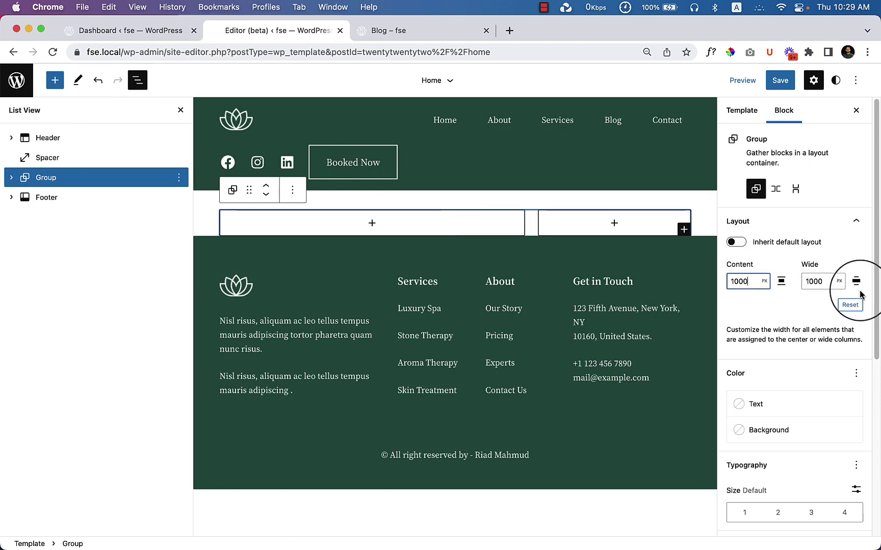
left_click(814, 305)
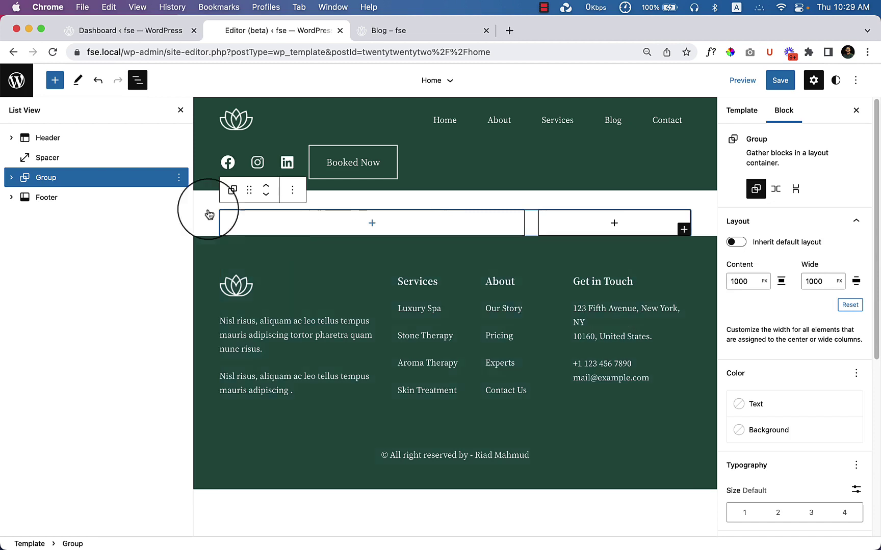
left_click(128, 200)
left_click(114, 186)
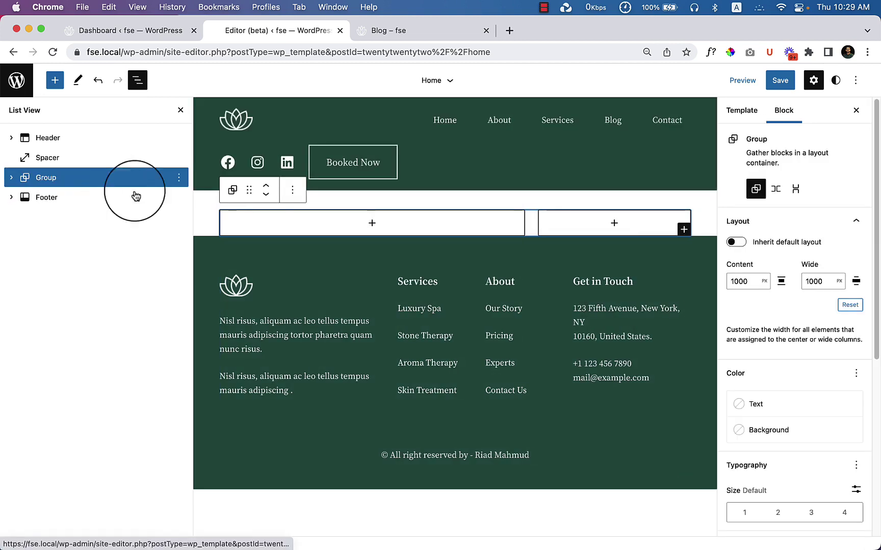
- Add a paragraph reading "This is test text" to the wider column
left_click(369, 224)
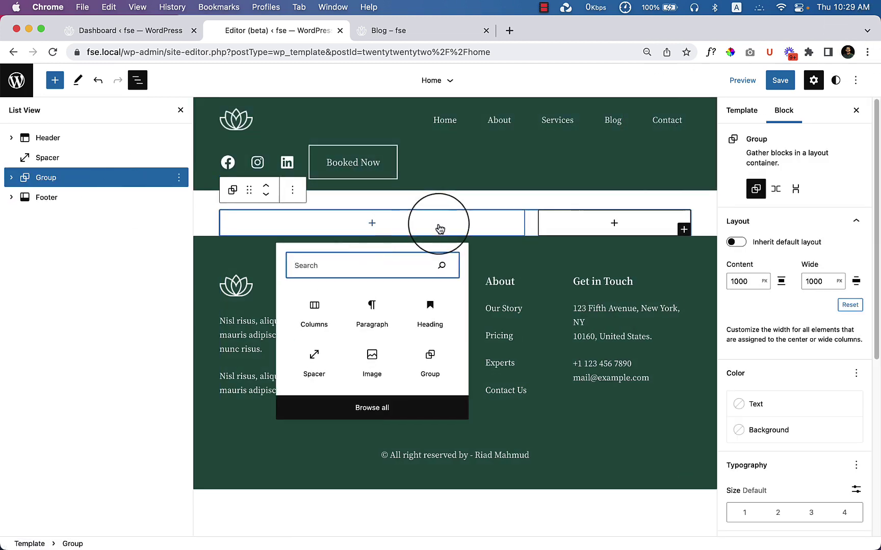
left_click(365, 318)
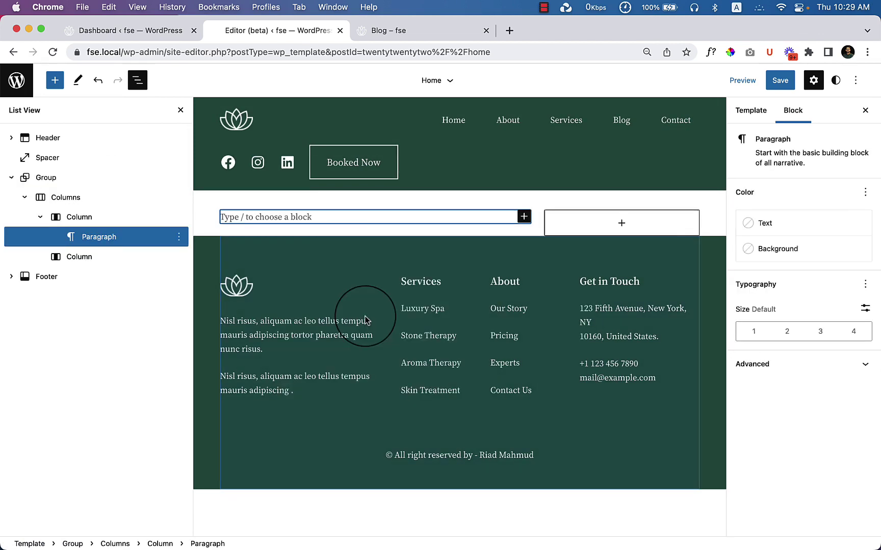
type("This")
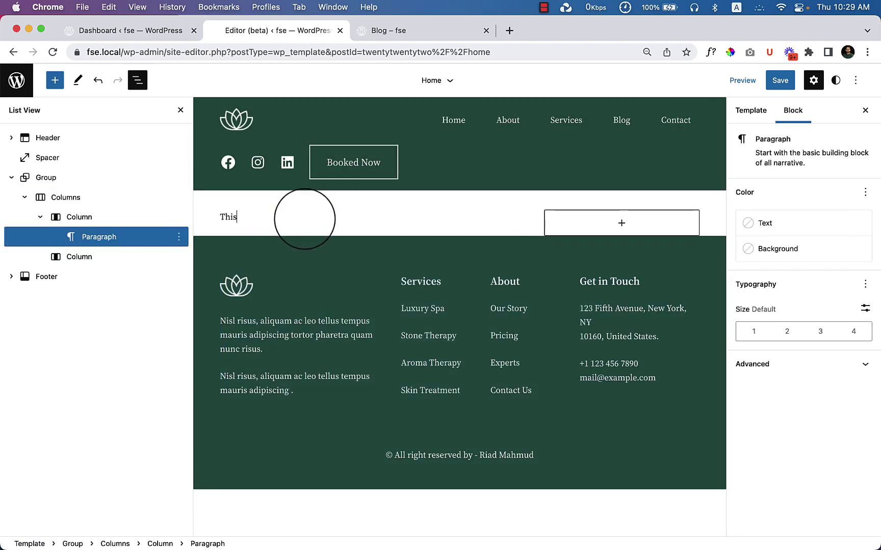
type(" is test ")
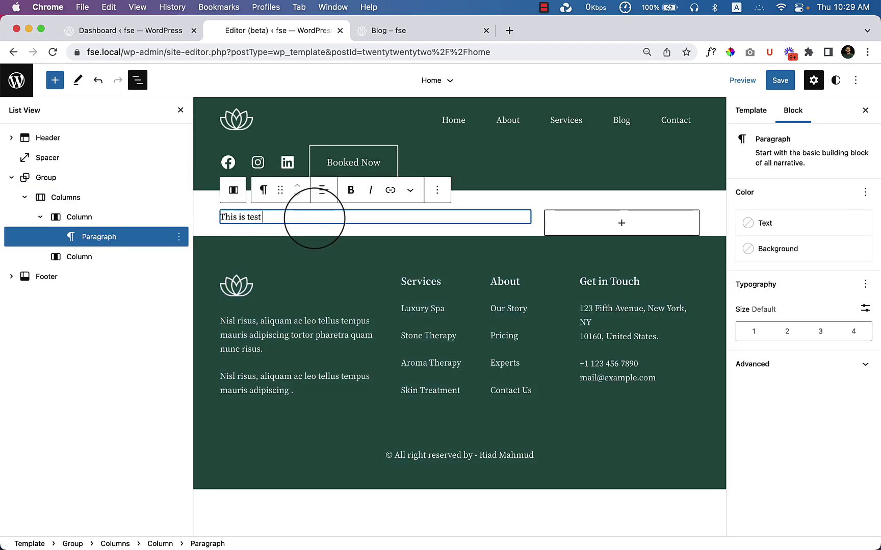
type("text")
- Save the changes to the Home template and Header, and reload the live blog page to check the layout
left_click(780, 80)
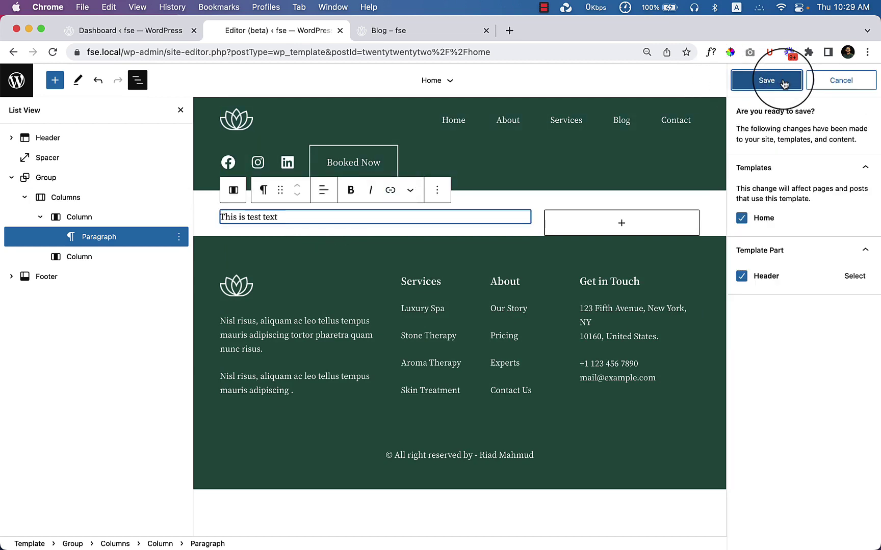
left_click(780, 81)
left_click(421, 32)
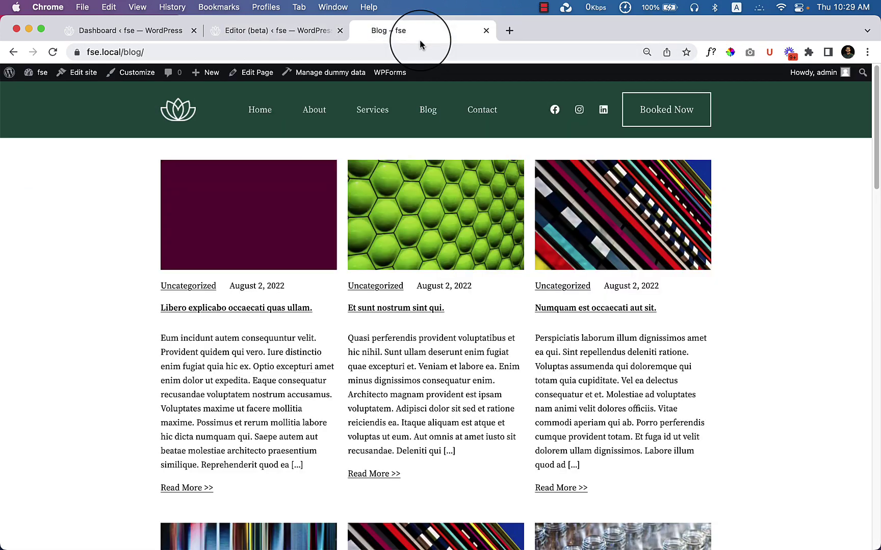
right_click(336, 176)
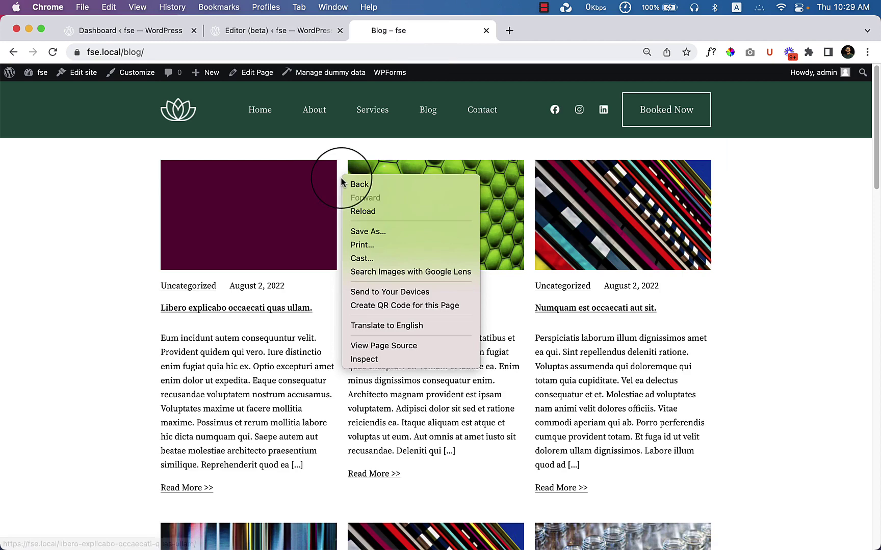
left_click(360, 207)
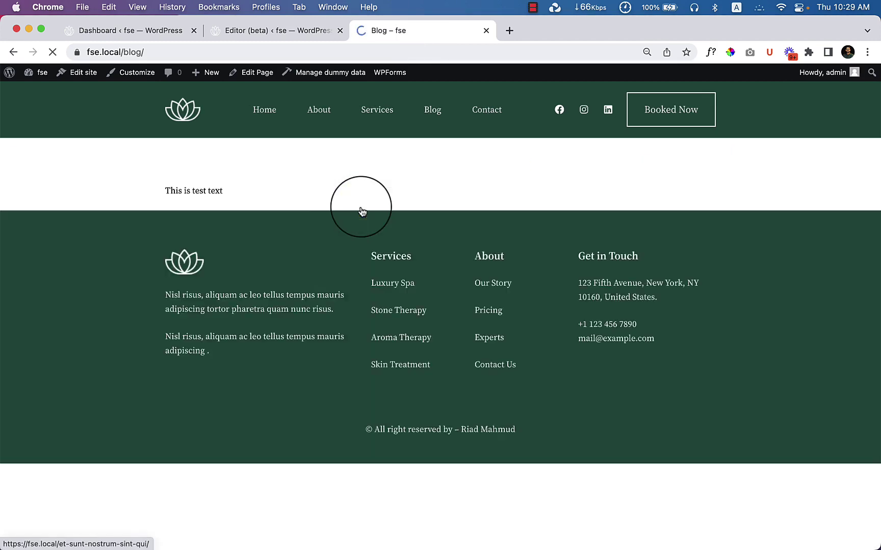
- Return to the Home template in the editor and insert the "Page header" reusable block between the Header and the Spacer
left_click(252, 33)
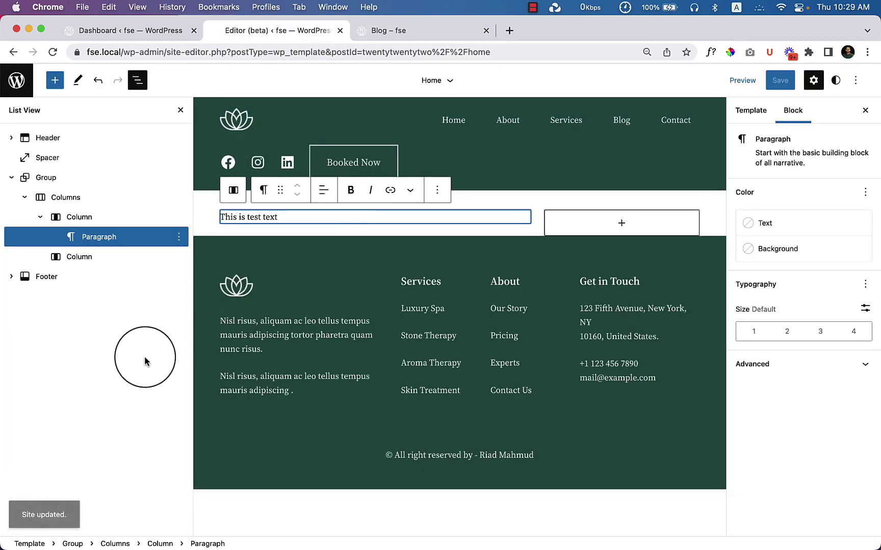
left_click(55, 197)
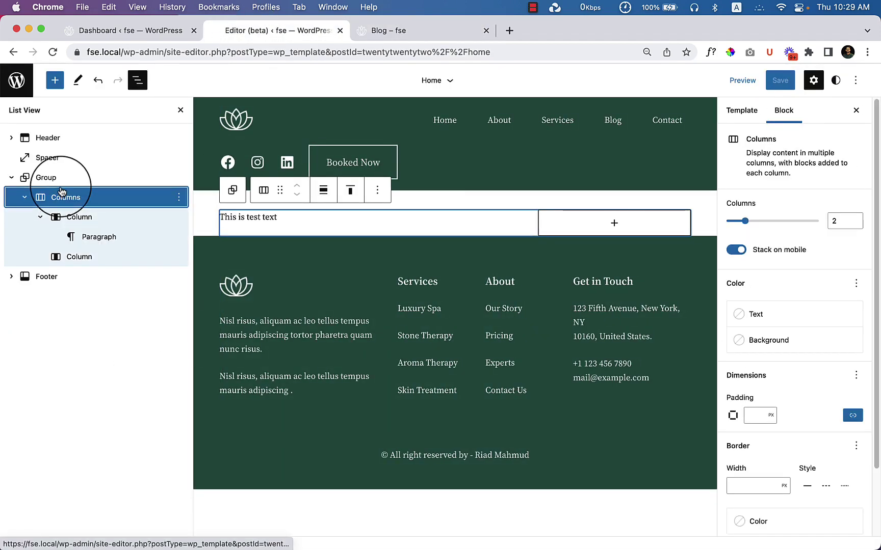
left_click(68, 183)
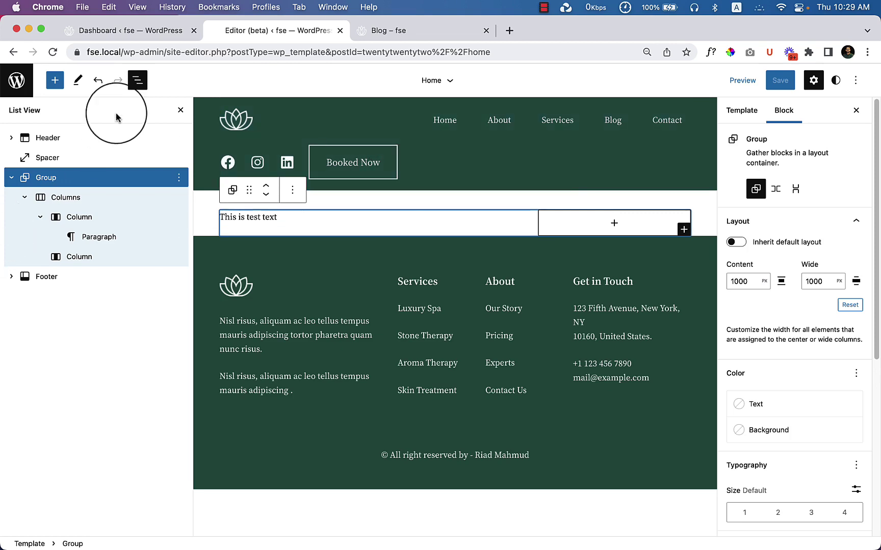
left_click(54, 80)
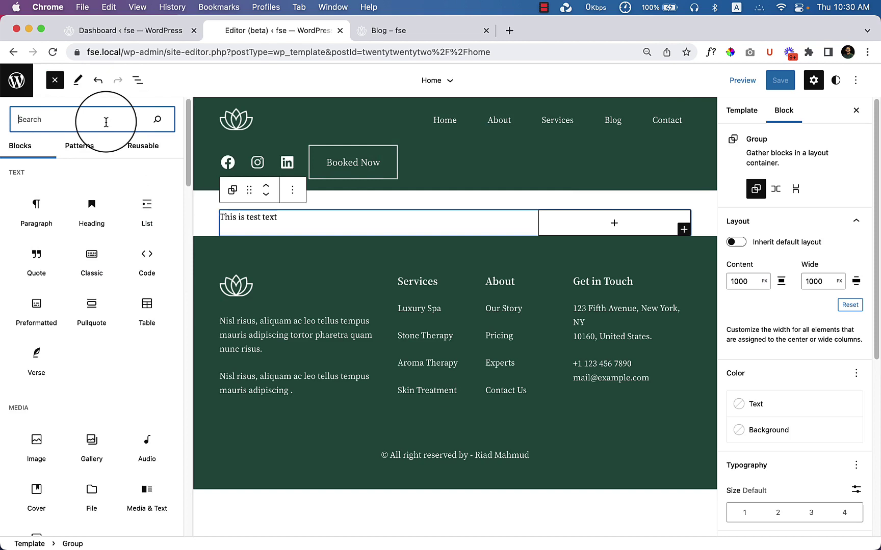
left_click(143, 145)
left_click_drag(35, 214, 364, 192)
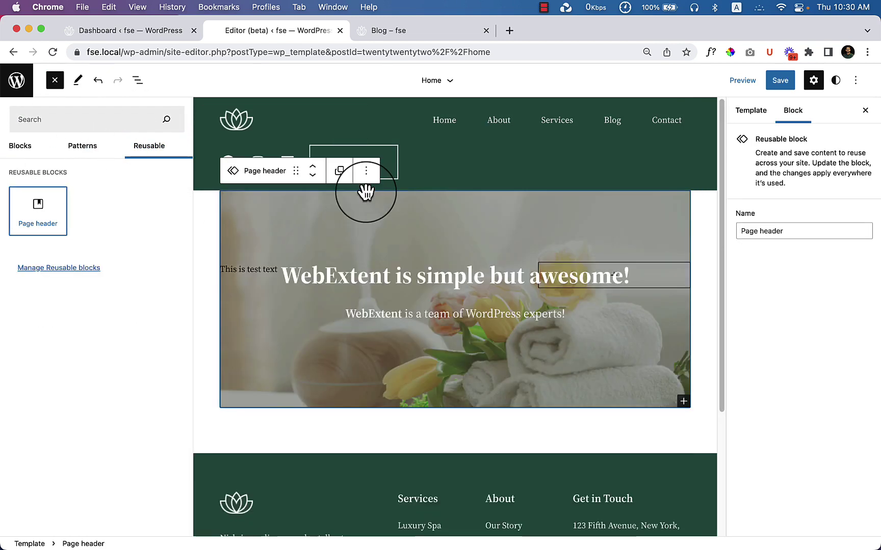
- Examine the Page header block's placement in the template and its nested Cover, Heading and Paragraph blocks
left_click(71, 147)
left_click(4, 145)
left_click(137, 80)
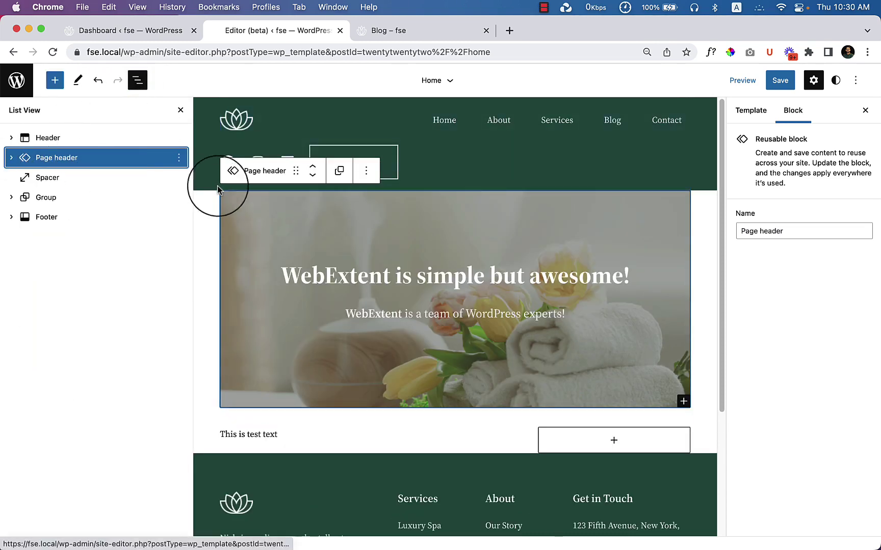
left_click(22, 159)
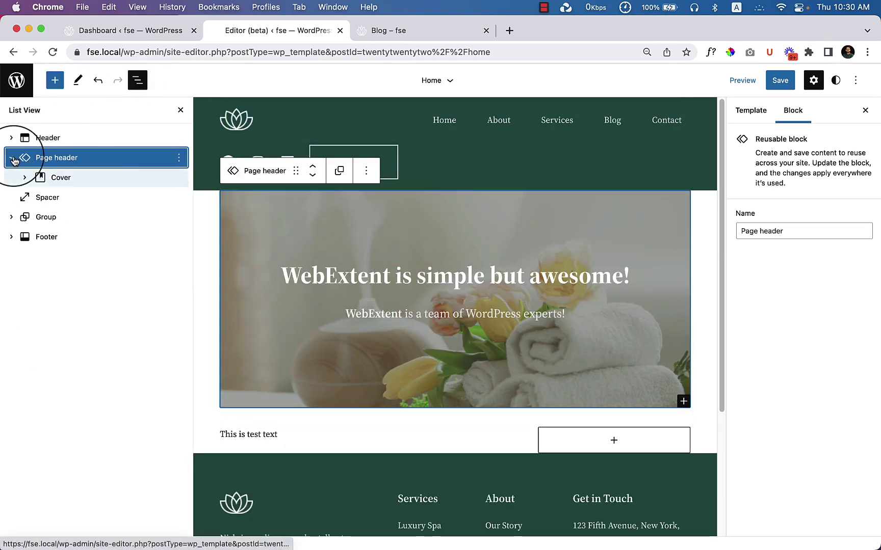
left_click(25, 178)
left_click(106, 223)
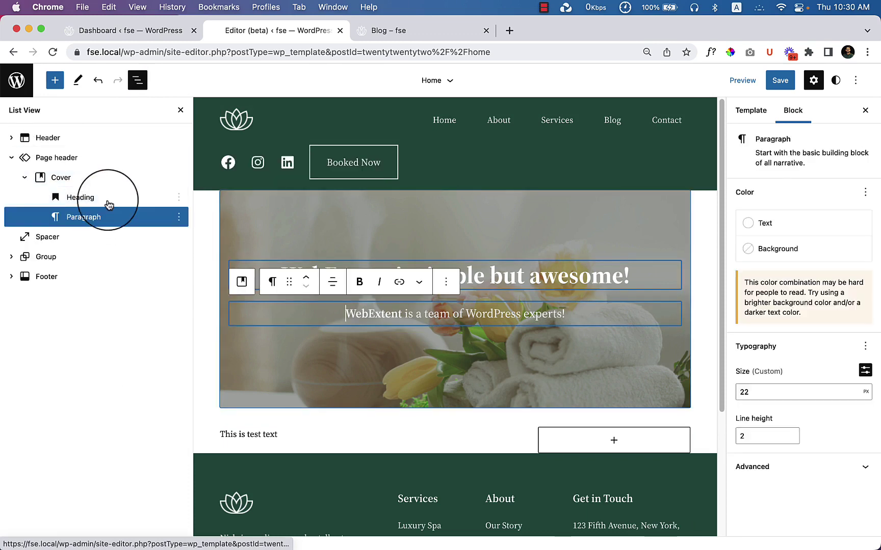
left_click(102, 198)
left_click(90, 176)
left_click(95, 161)
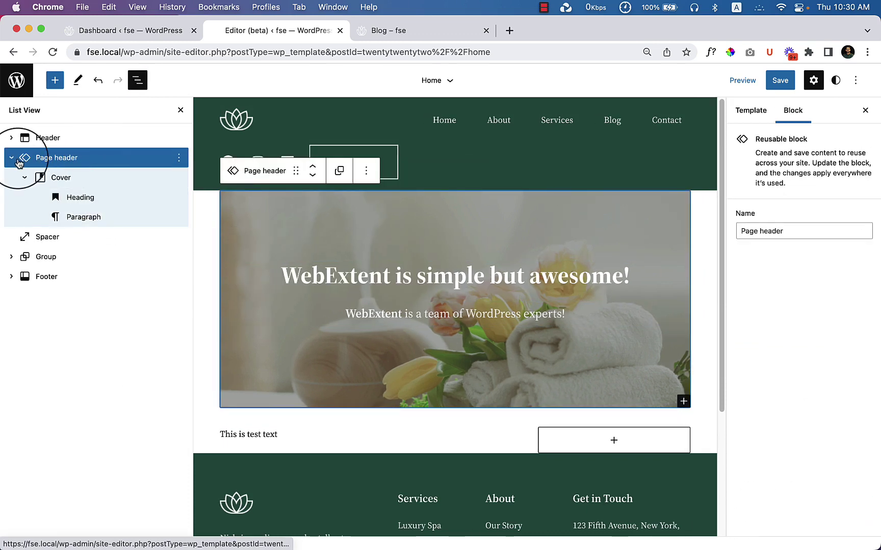
left_click(11, 157)
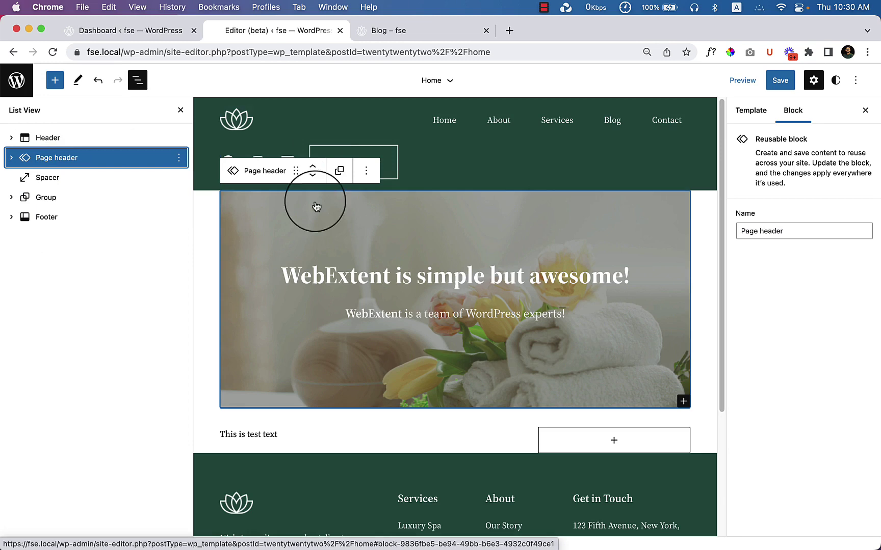
- Change the Page header cover's overlay to the theme's dark green and increase its opacity
left_click(138, 80)
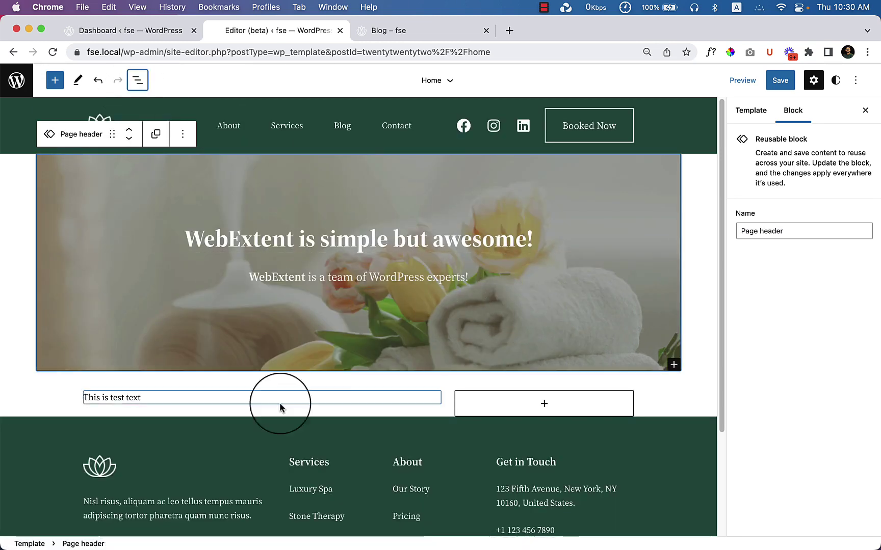
left_click(164, 406)
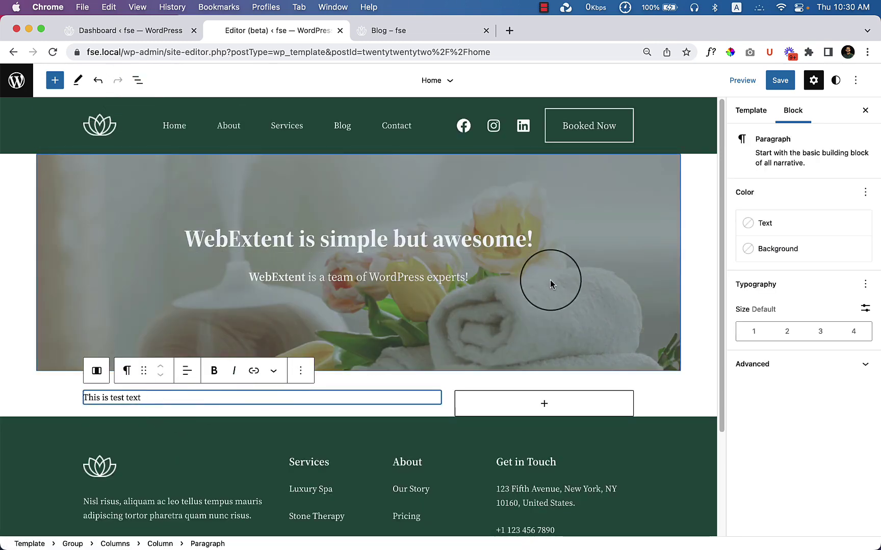
left_click(335, 236)
left_click(334, 236)
scroll(800, 265, "down", 5)
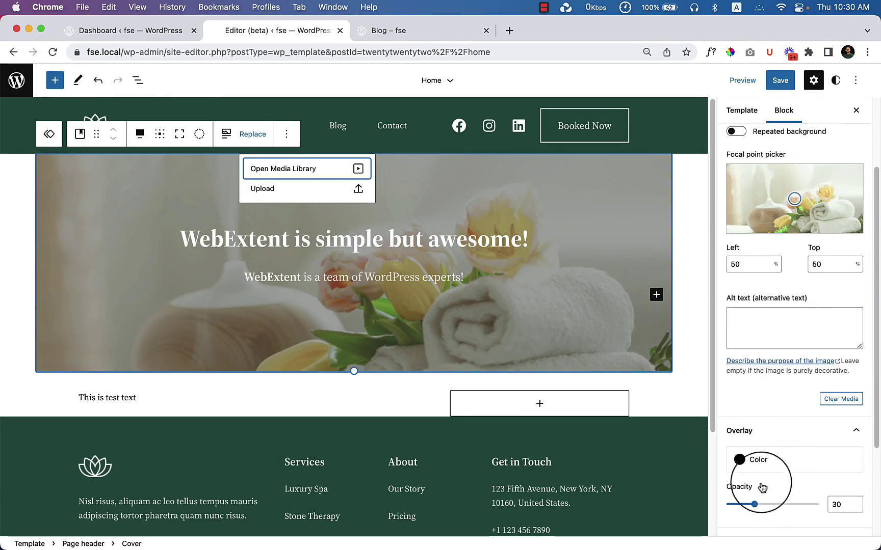
scroll(759, 484, "down", 5)
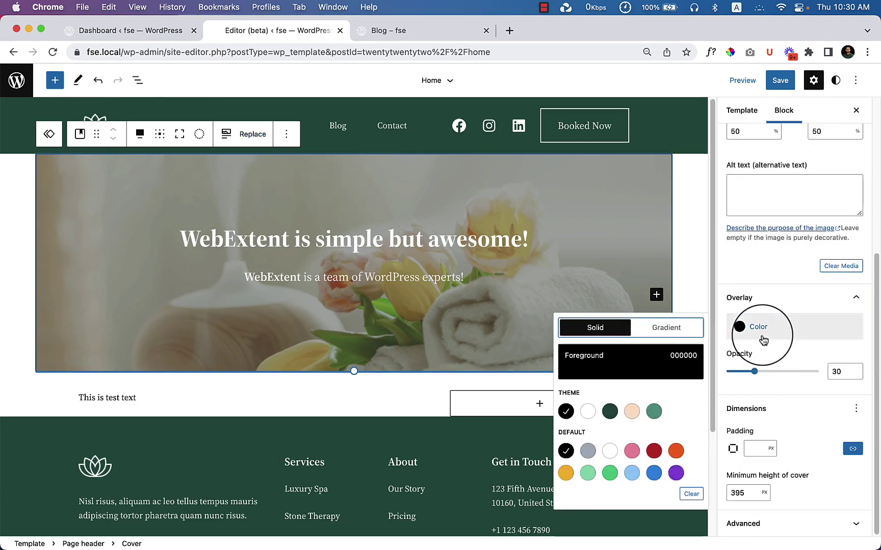
left_click(610, 412)
left_click_drag(757, 376, 784, 376)
- Replace the heading text in the Page header cover with "Blog"
triple_click(301, 249)
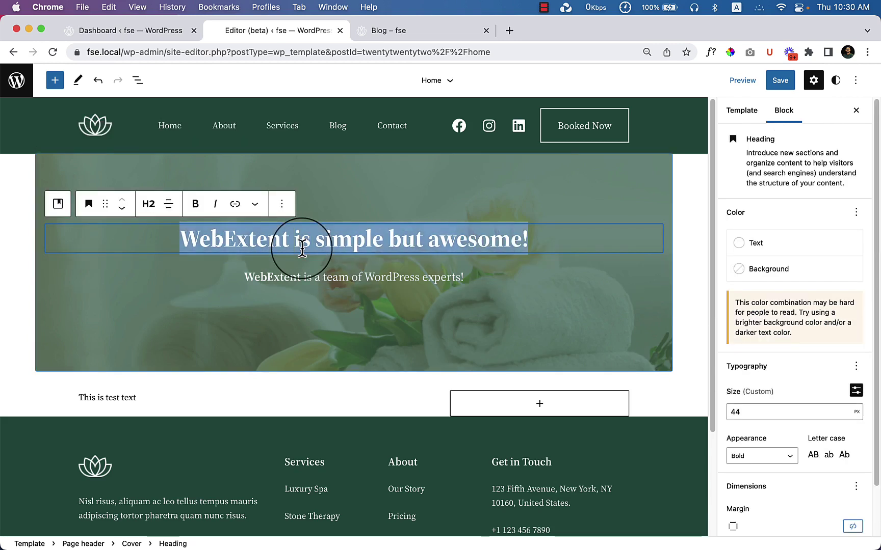
type("Blog")
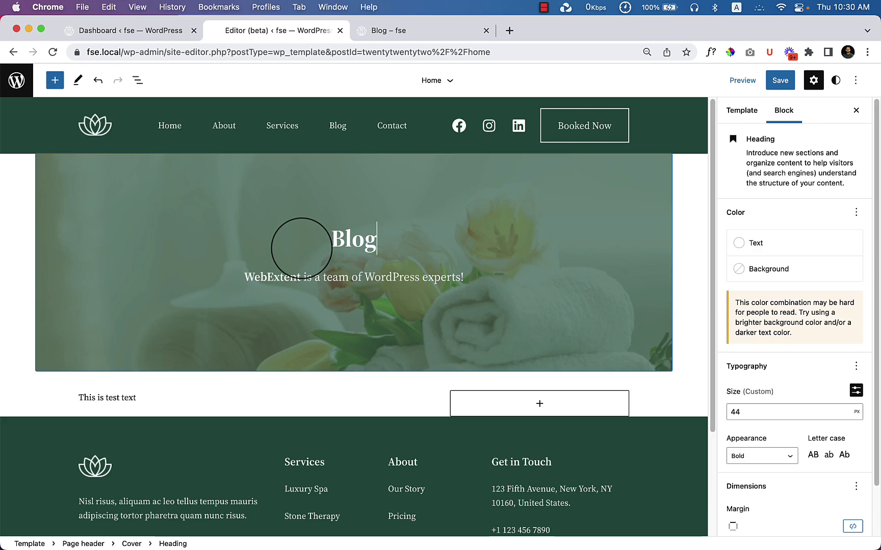
left_click(354, 278)
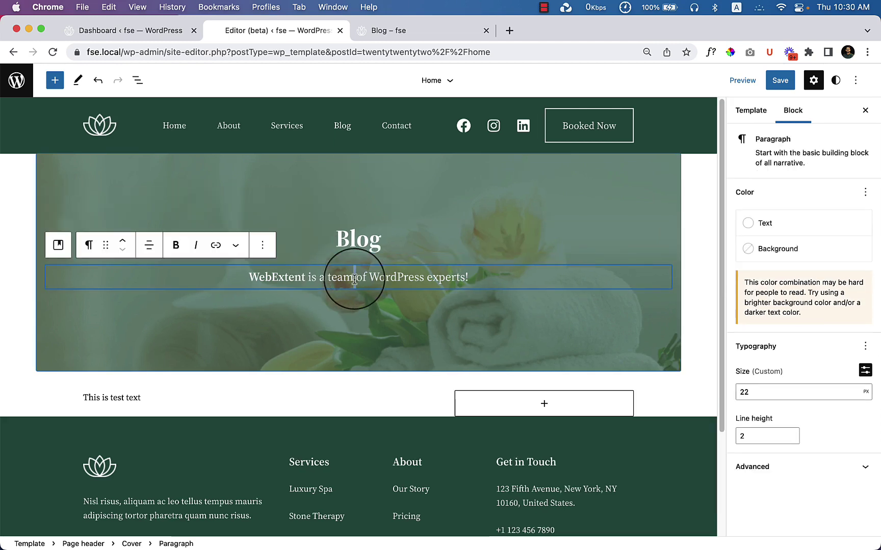
left_click(407, 327)
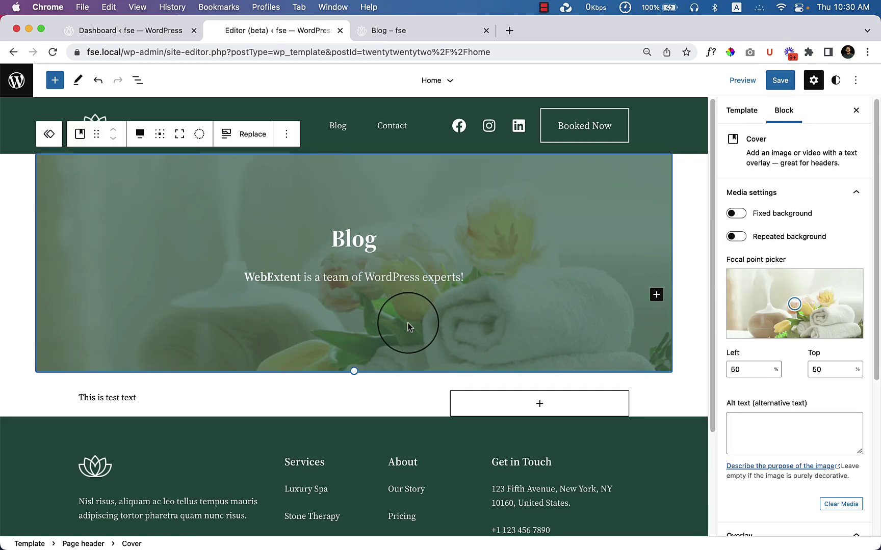
- Remove the "This is test text" paragraph from the wider column of the Columns block below the Spacer
scroll(364, 351, "down", 1)
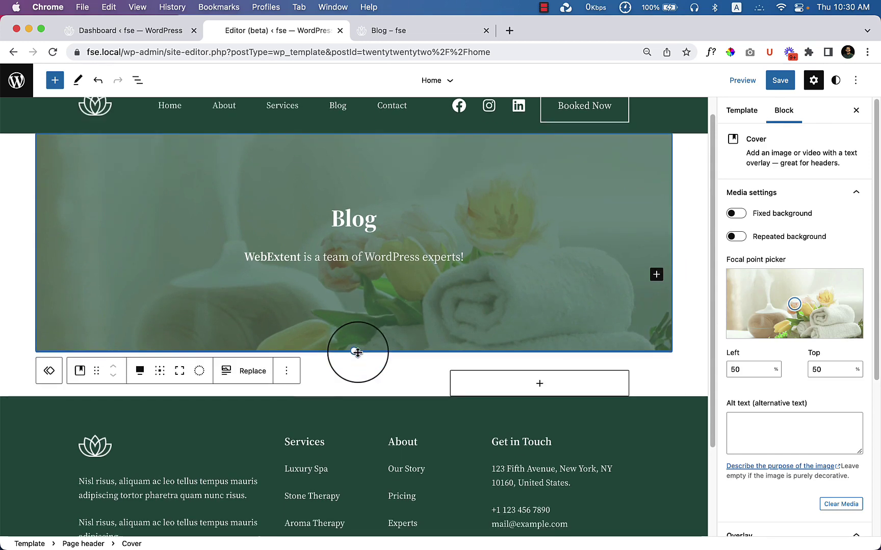
left_click(141, 80)
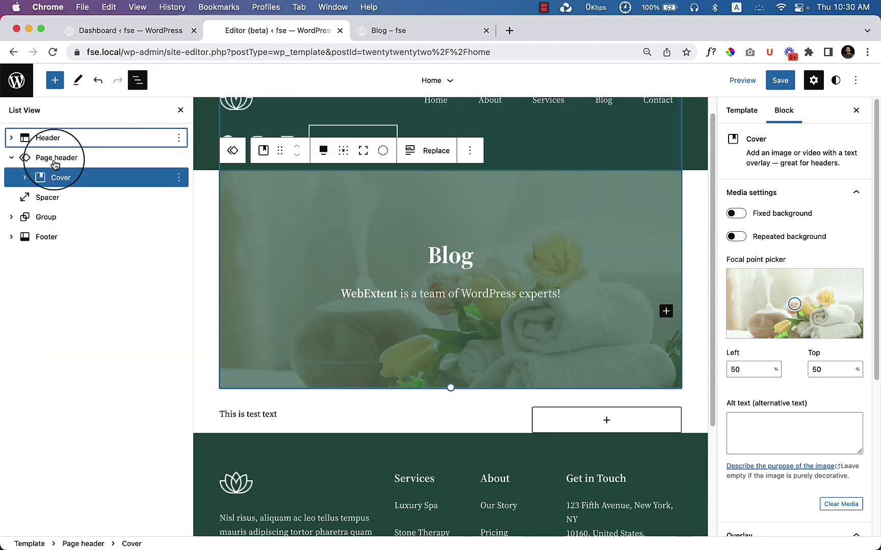
left_click(47, 202)
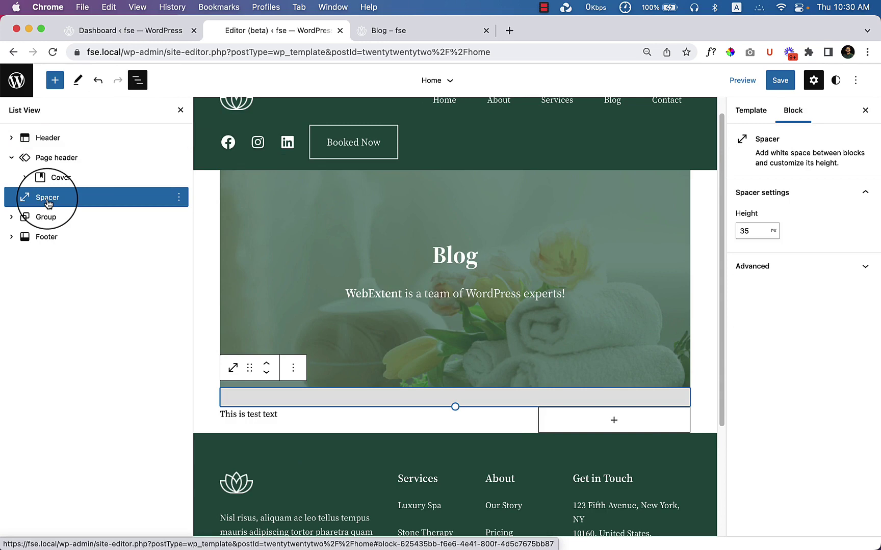
scroll(336, 305, "down", 5)
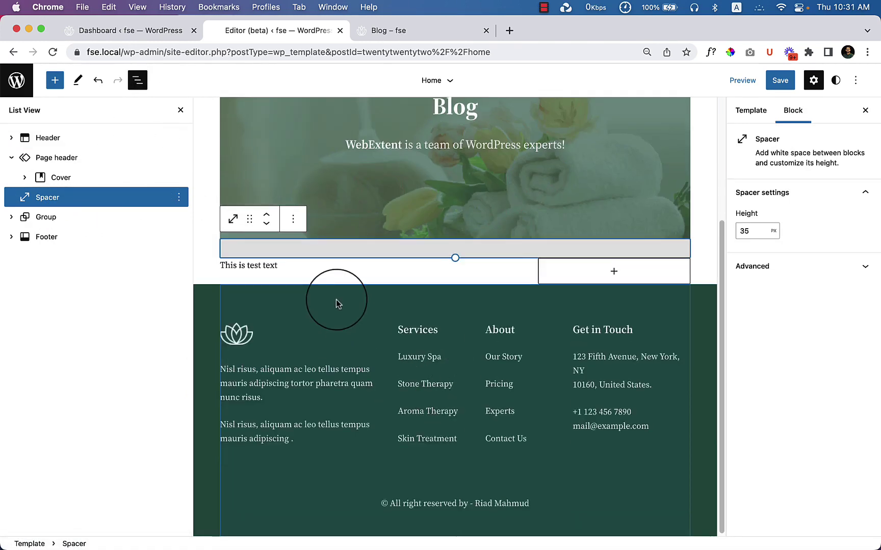
left_click(324, 268)
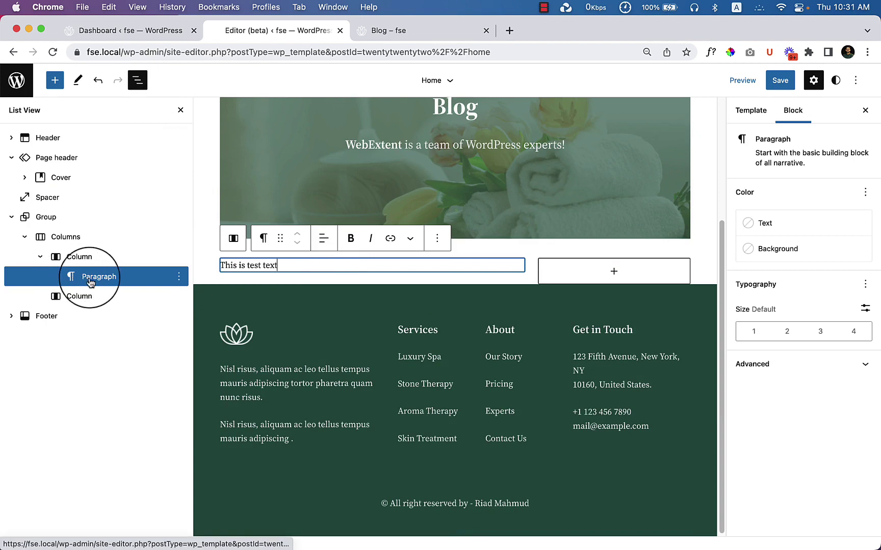
left_click(186, 277)
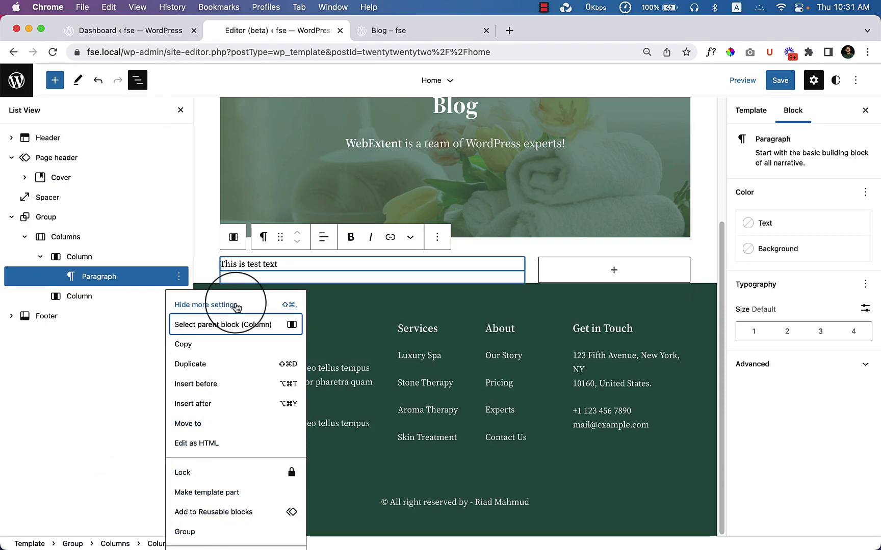
left_click(109, 378)
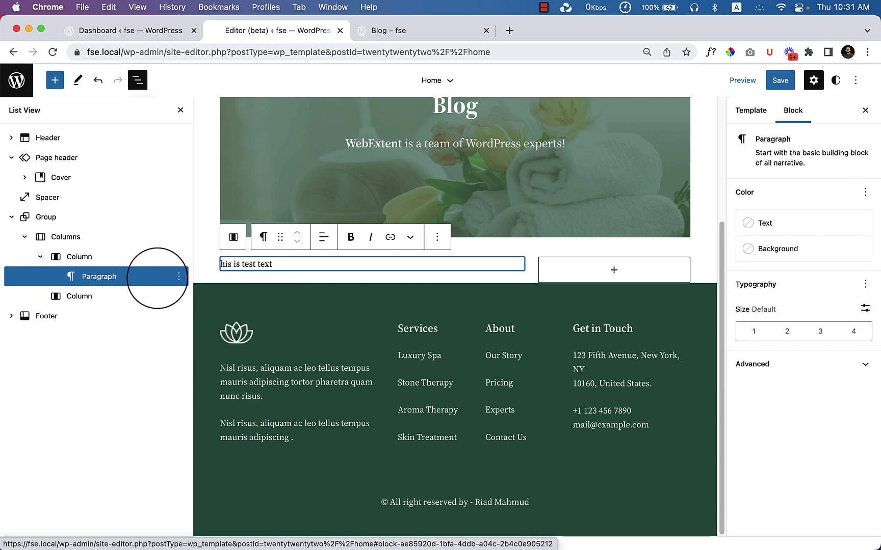
right_click(336, 264)
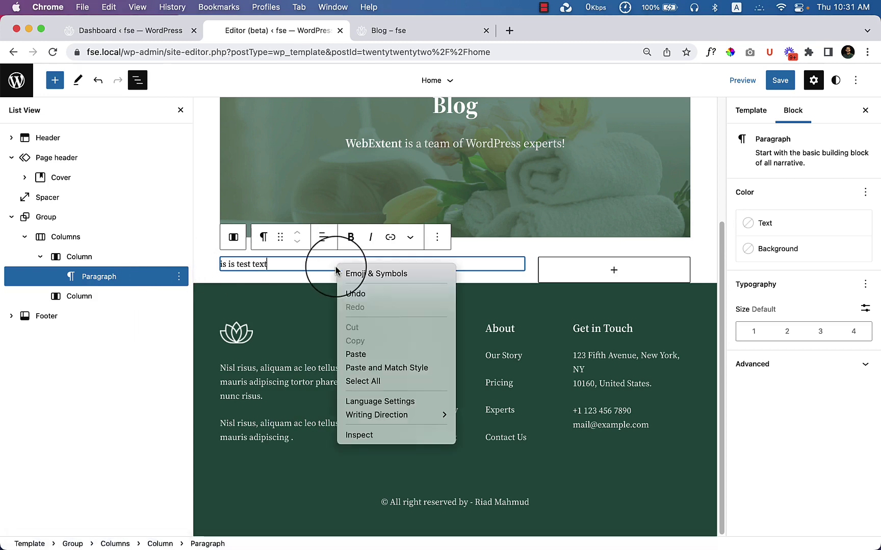
left_click(431, 237)
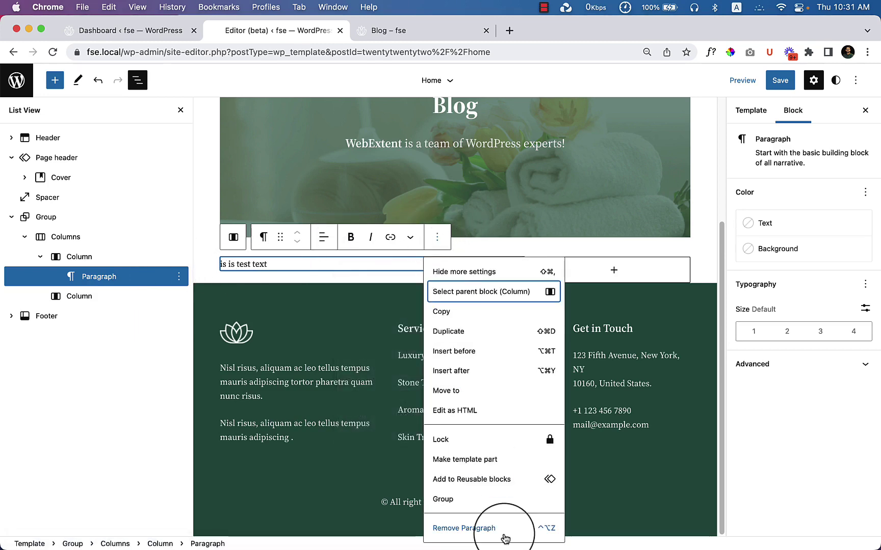
left_click(502, 531)
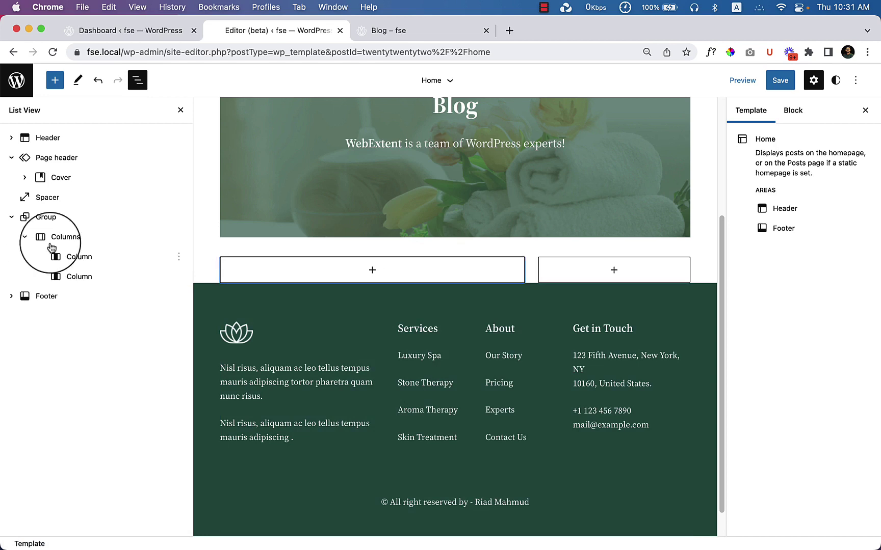
- Insert a Query Loop block from the theme blocks into the wider, now empty column
left_click(116, 257)
left_click(369, 271)
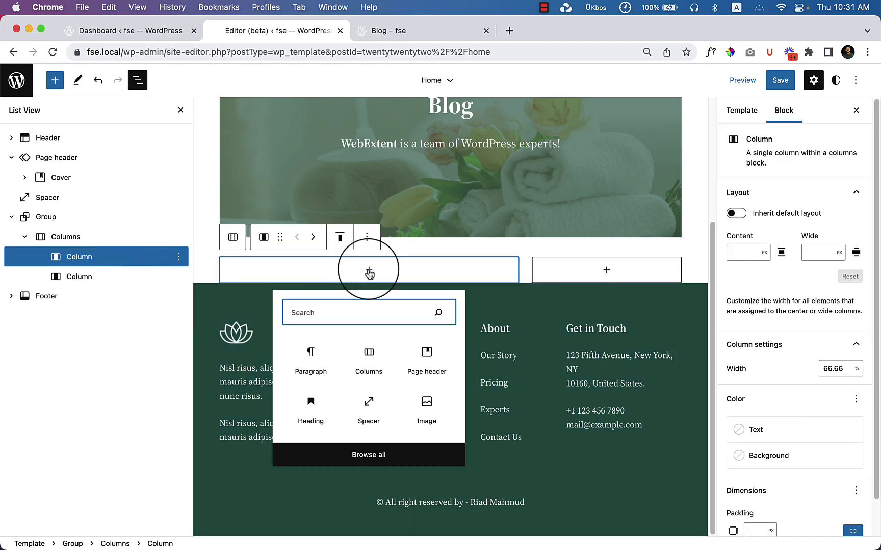
left_click(370, 455)
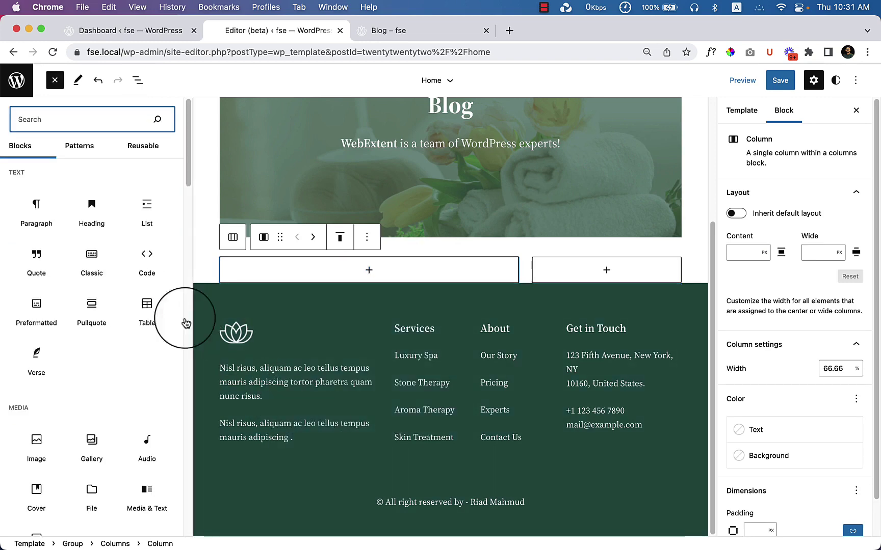
scroll(88, 405, "down", 4)
scroll(82, 420, "down", 15)
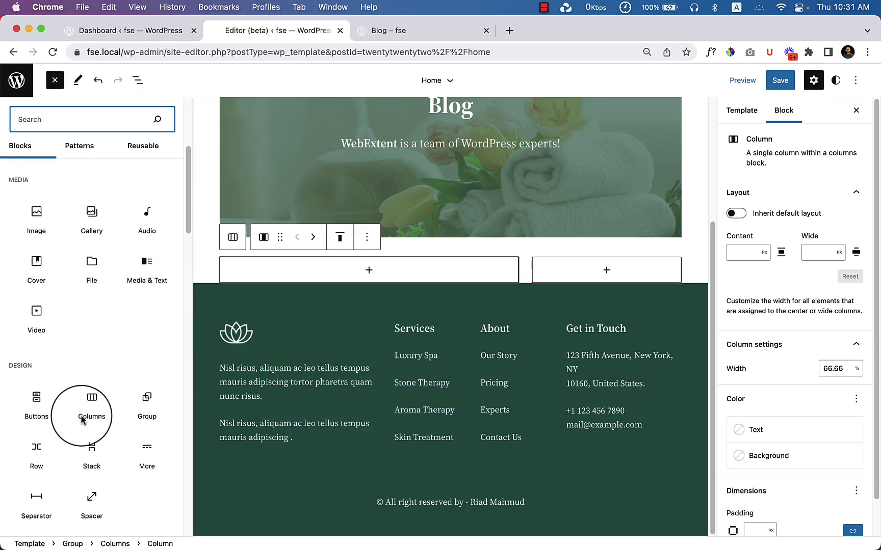
scroll(81, 420, "down", 15)
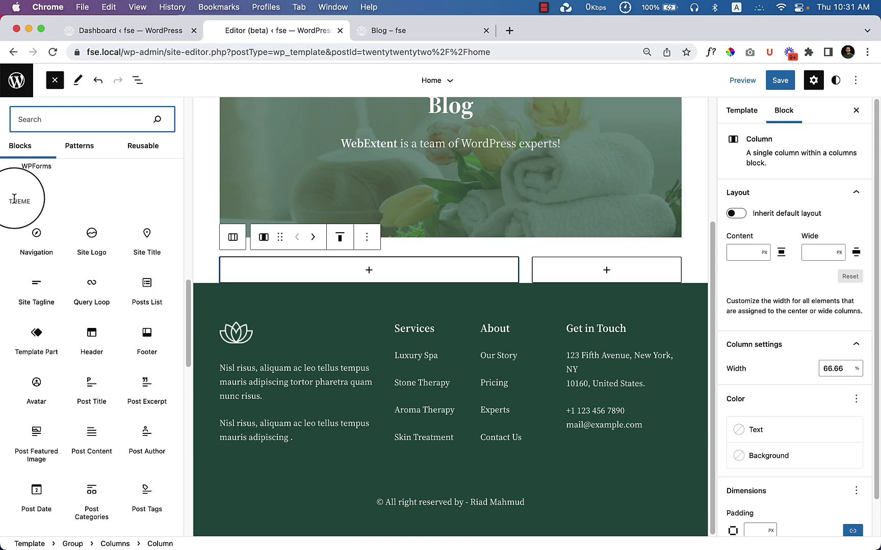
left_click(14, 198)
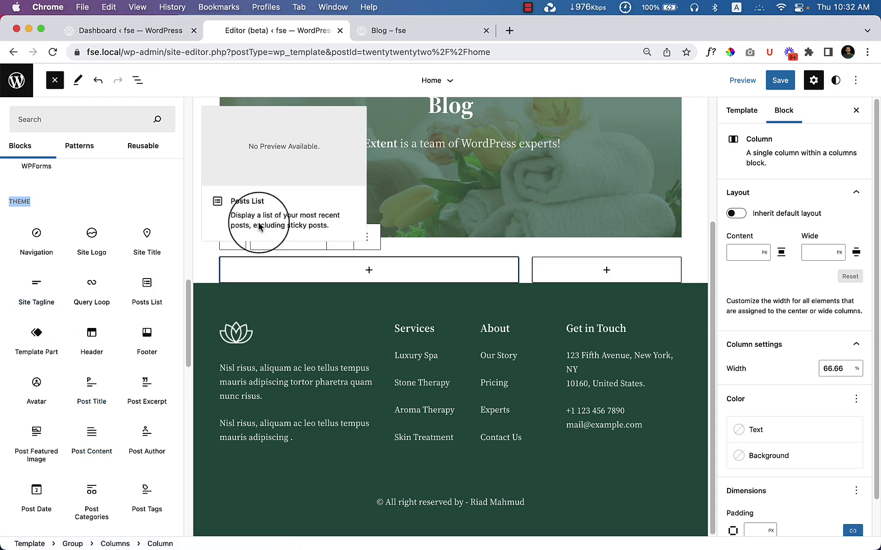
scroll(727, 457, "down", 2)
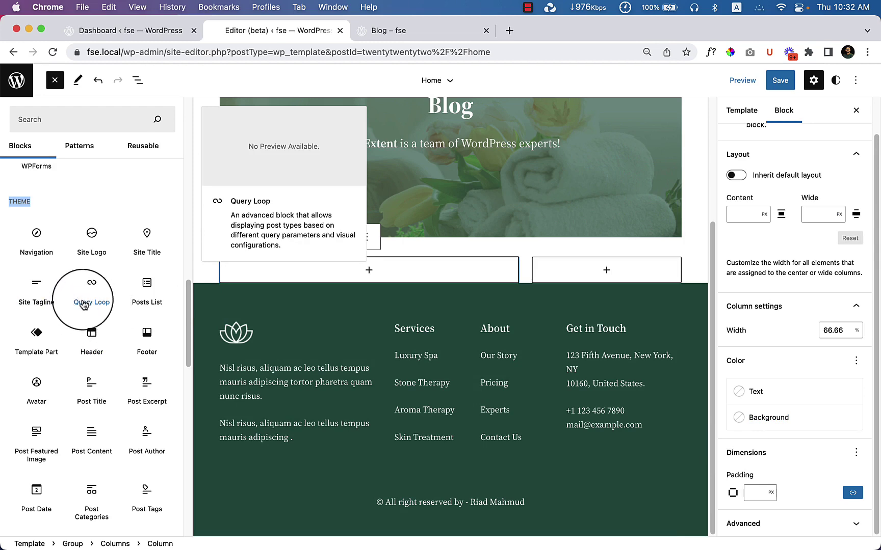
left_click_drag(85, 308, 364, 268)
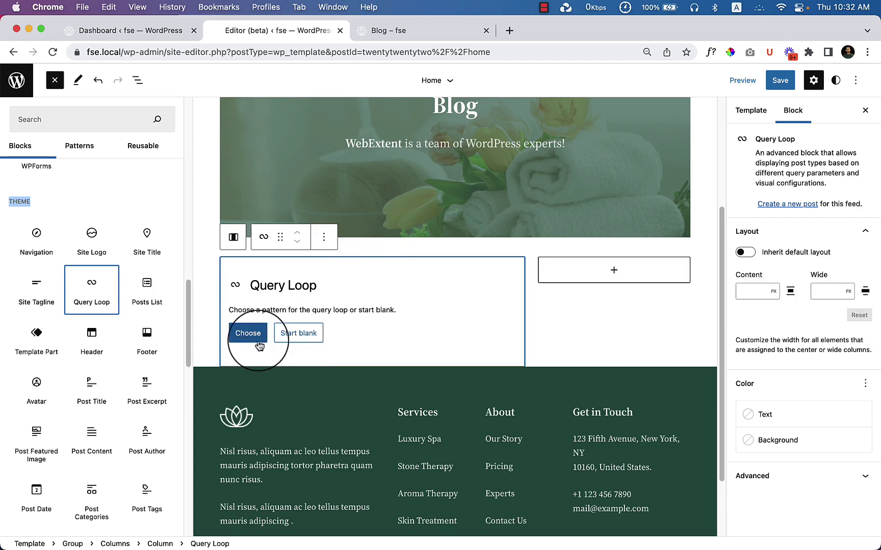
- Start the Query Loop blank with the "Image, Date, & Title" variation and review the resulting post list
left_click(301, 341)
left_click(184, 299)
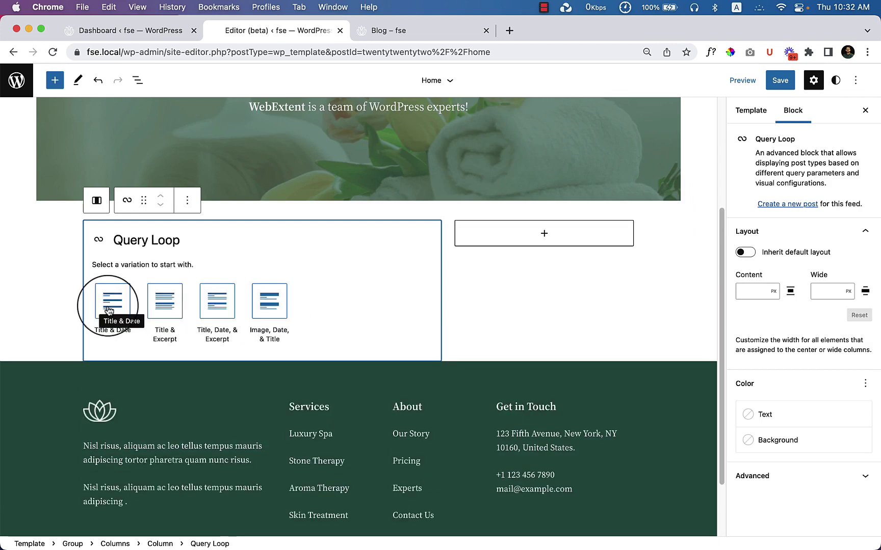
left_click(286, 312)
scroll(284, 311, "down", 15)
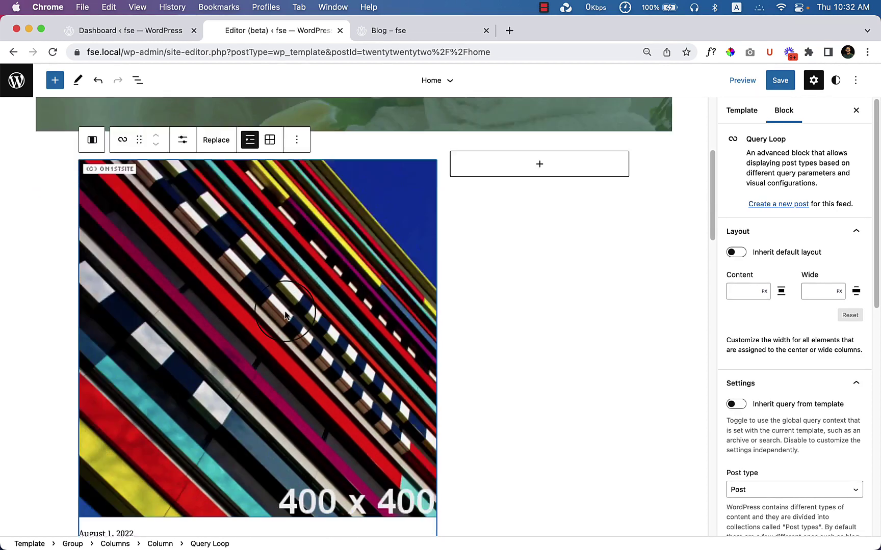
scroll(241, 315, "down", 5)
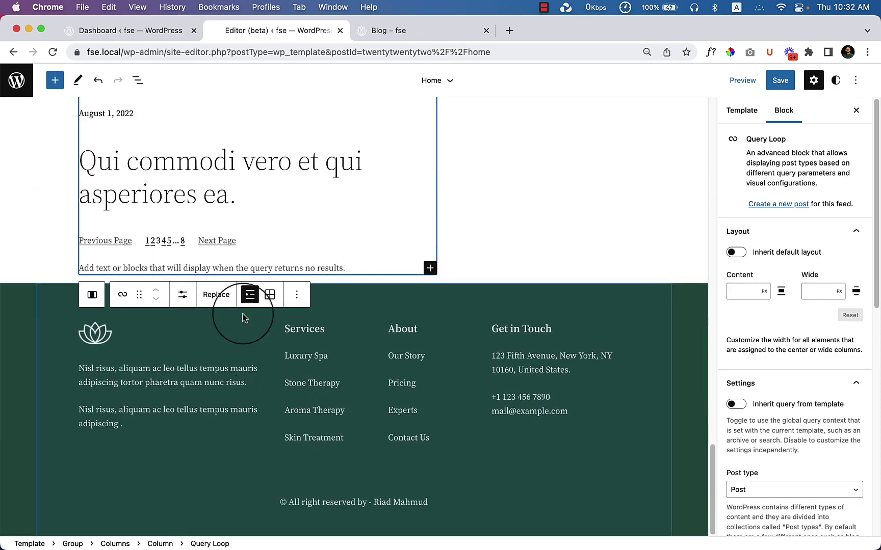
left_click(295, 265)
- Search the blocks for "recent" and insert a Latest Posts block into the empty narrow column
scroll(586, 301, "up", 10)
scroll(586, 301, "up", 10)
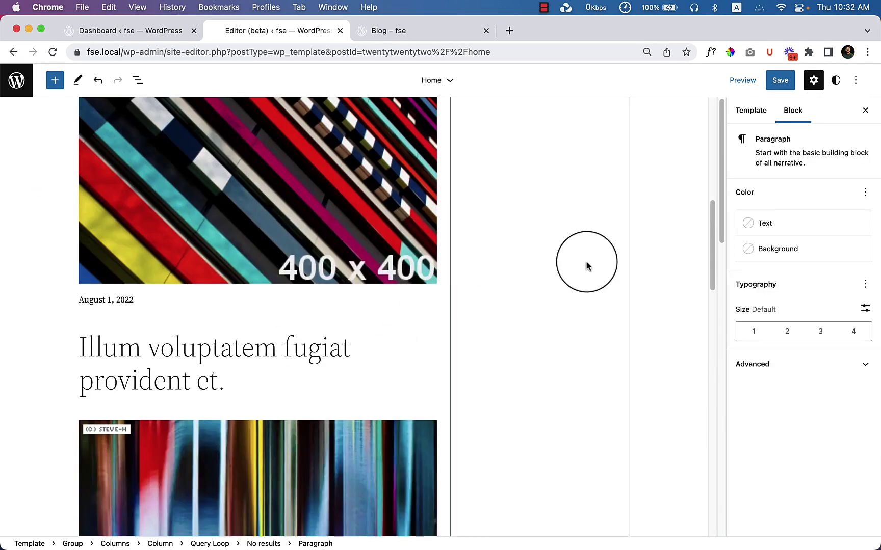
left_click(539, 275)
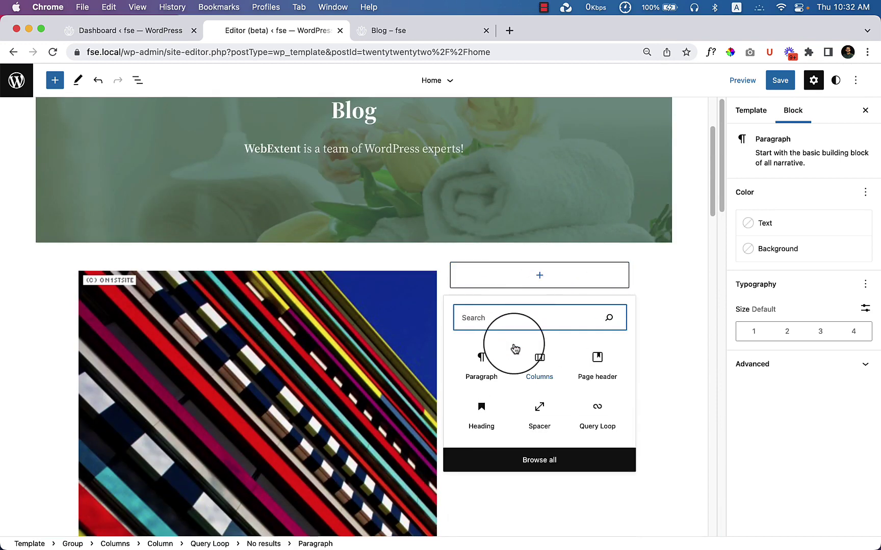
type("recent")
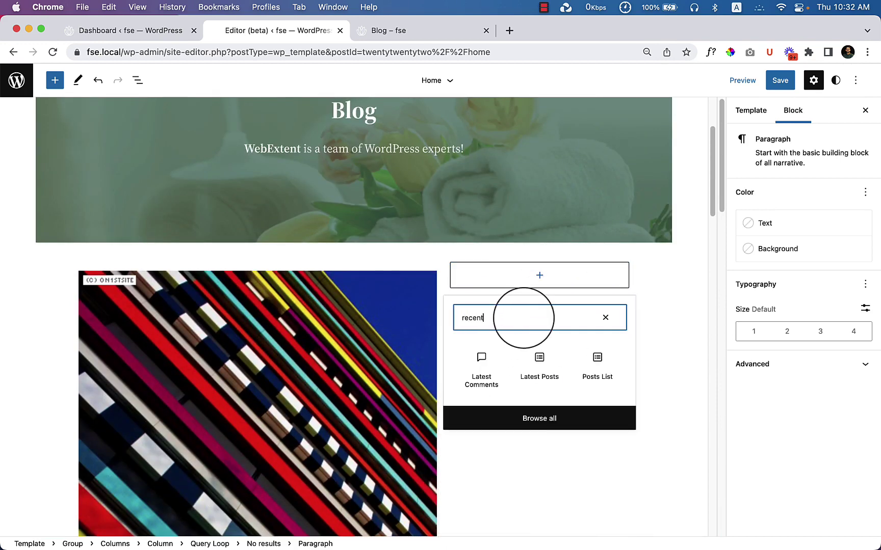
left_click(538, 373)
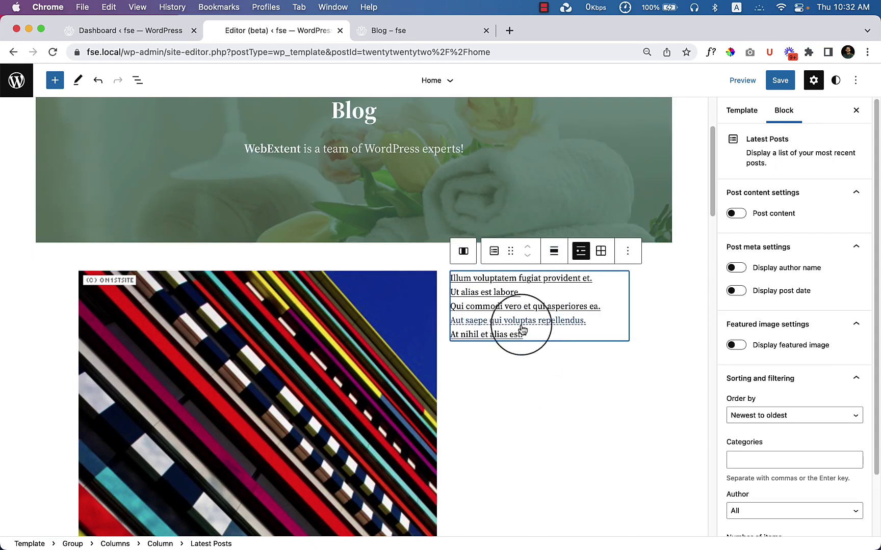
- Try to find a Heading block for the narrow column by searching the block library for "hea"
scroll(528, 366, "up", 3)
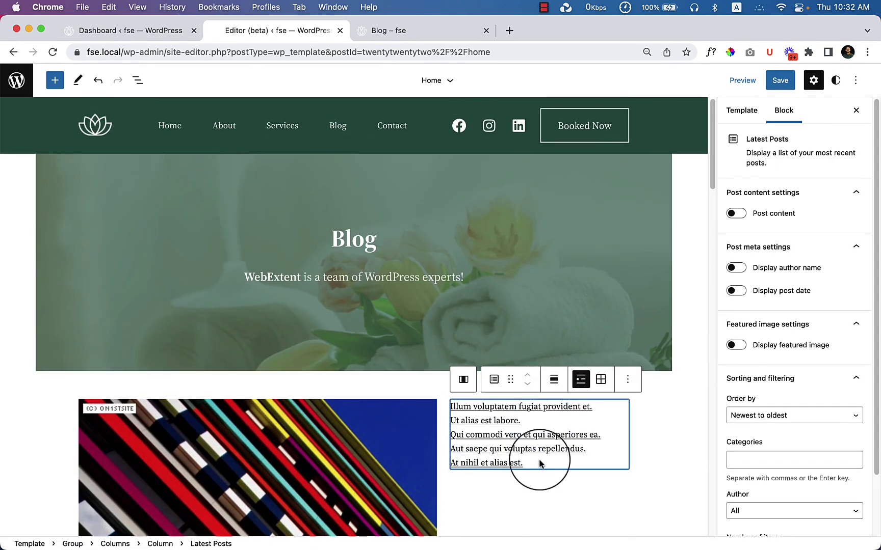
scroll(541, 466, "down", 7)
left_click(529, 425)
scroll(516, 473, "down", 15)
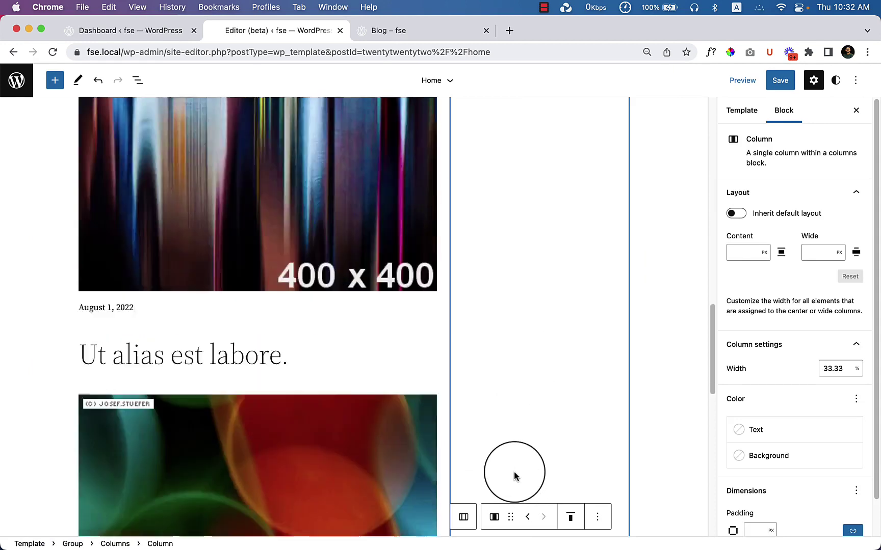
scroll(516, 473, "up", 20)
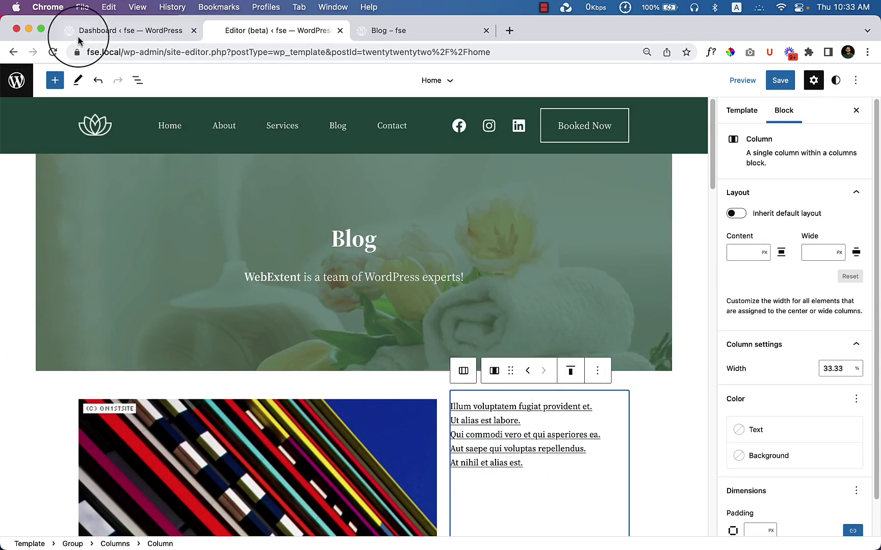
left_click(55, 80)
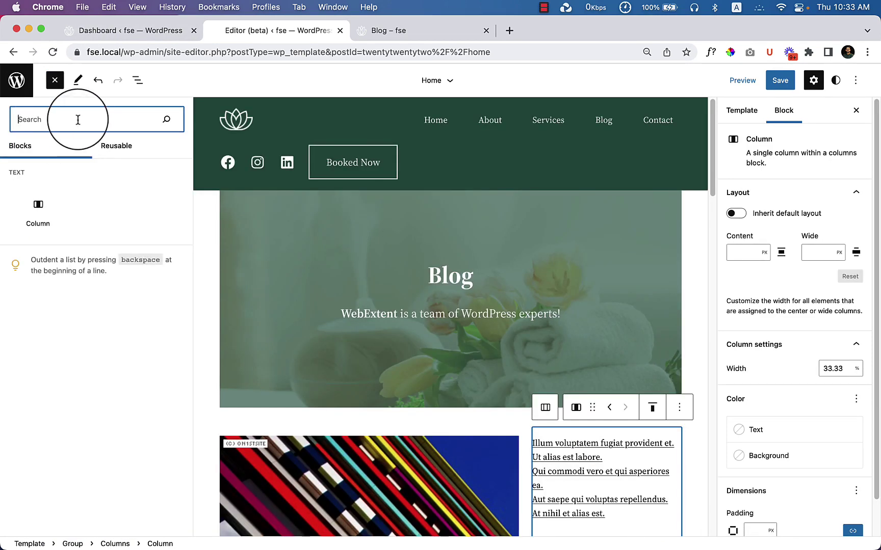
type("he")
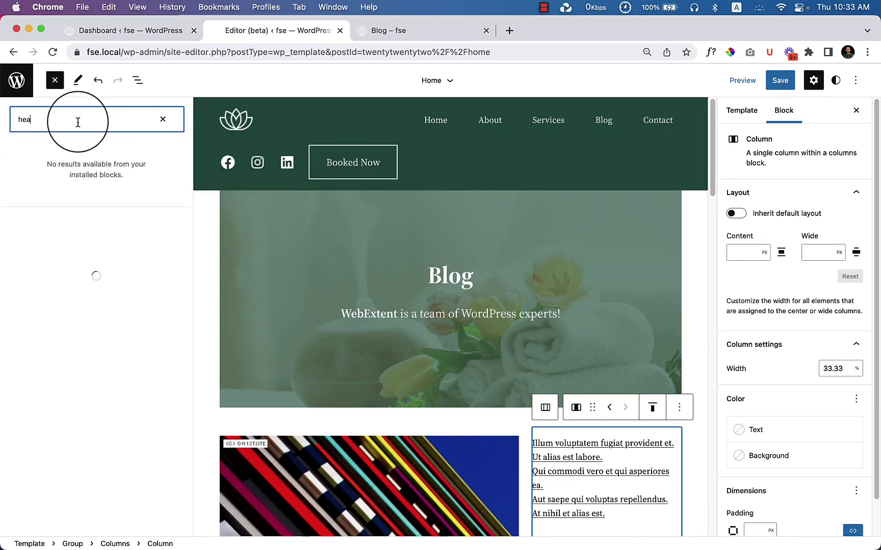
type("a")
left_click(162, 118)
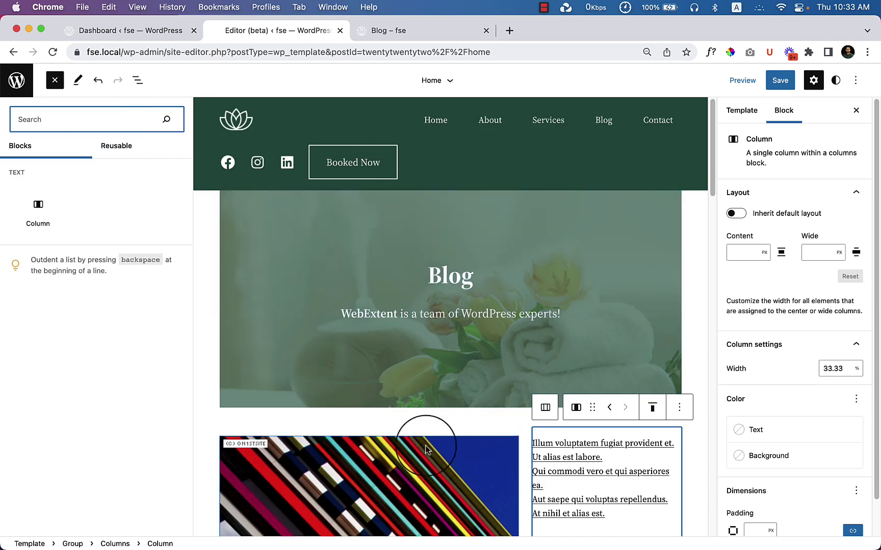
- Remove the Latest Posts block from the narrow column
scroll(546, 501, "down", 1)
left_click(679, 377)
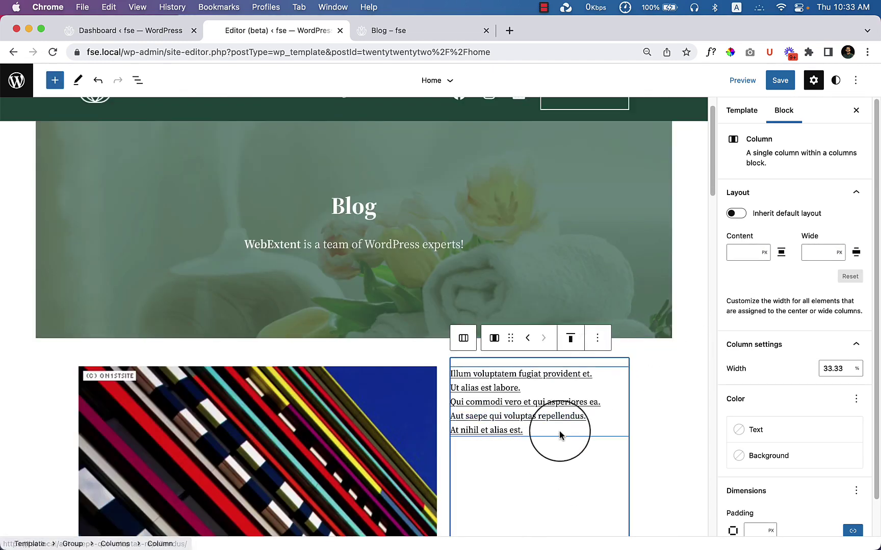
left_click(560, 435)
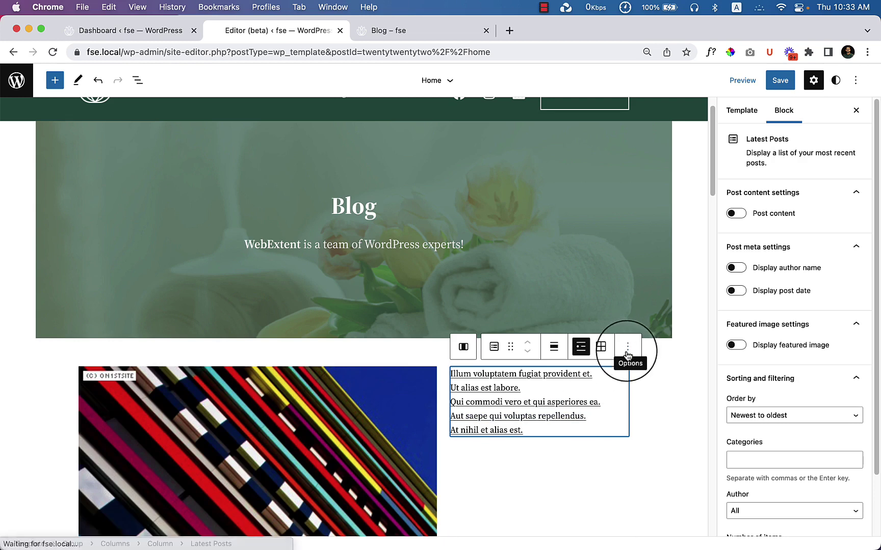
left_click(626, 348)
left_click(654, 313)
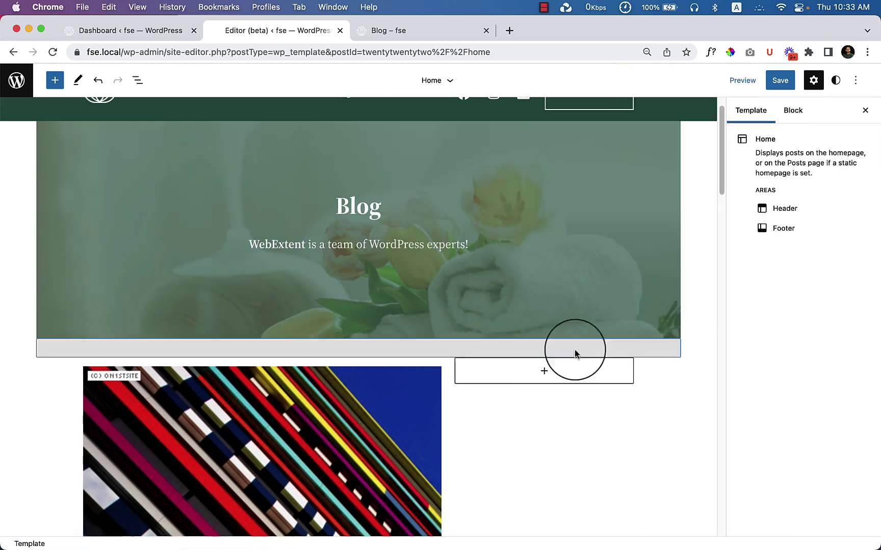
- Insert a Heading block into the empty narrow column
left_click(543, 371)
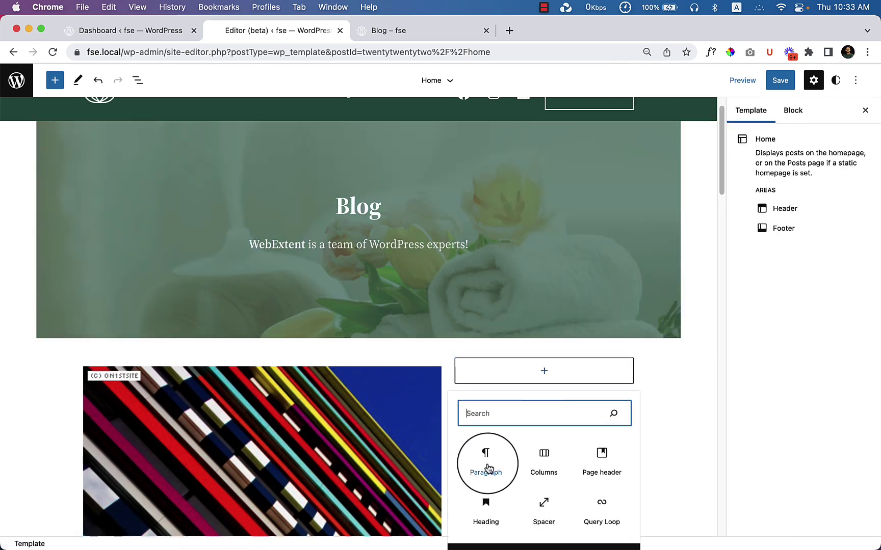
left_click(486, 507)
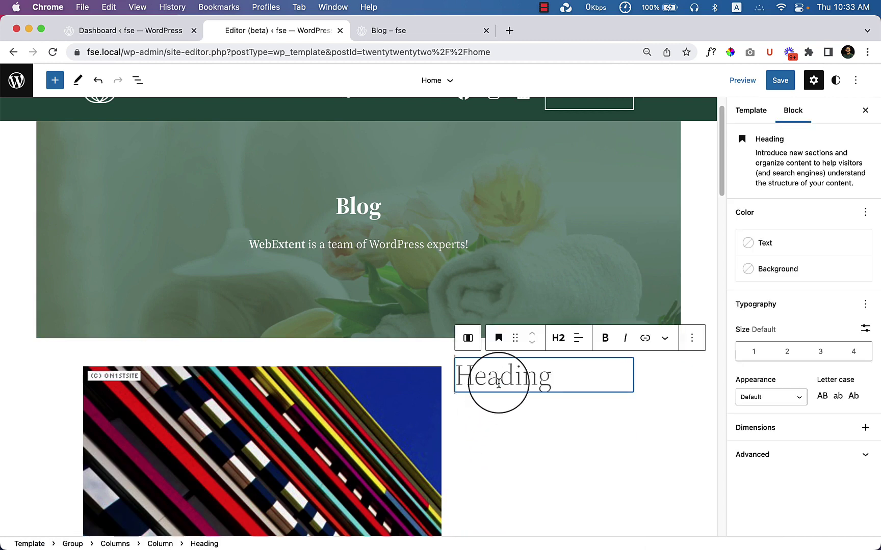
- Enter "Recent Post" as the narrow column's heading text and insert a Group block below it
type("Re")
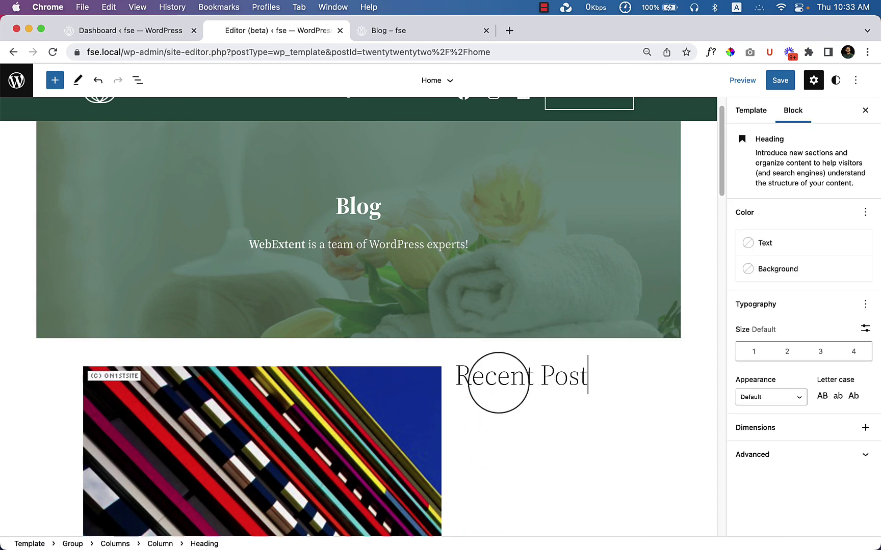
type("cent Post")
key("Return")
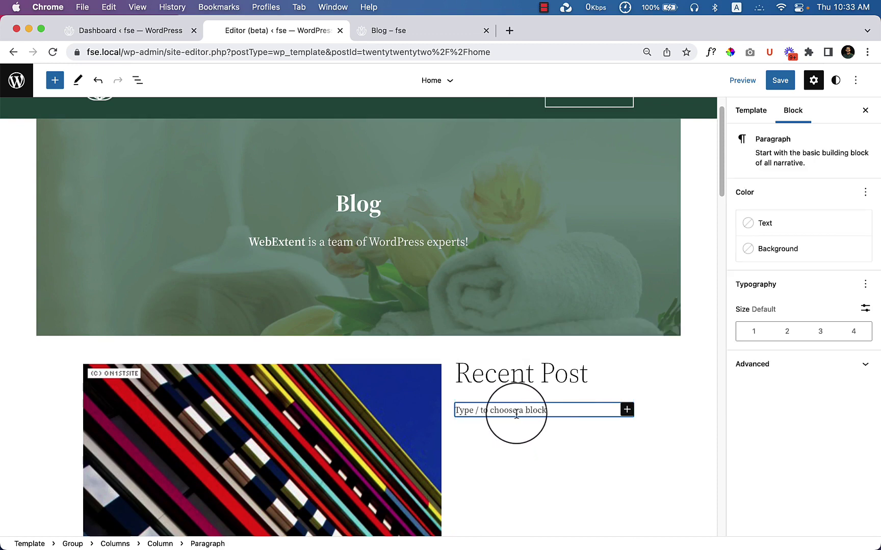
type("g")
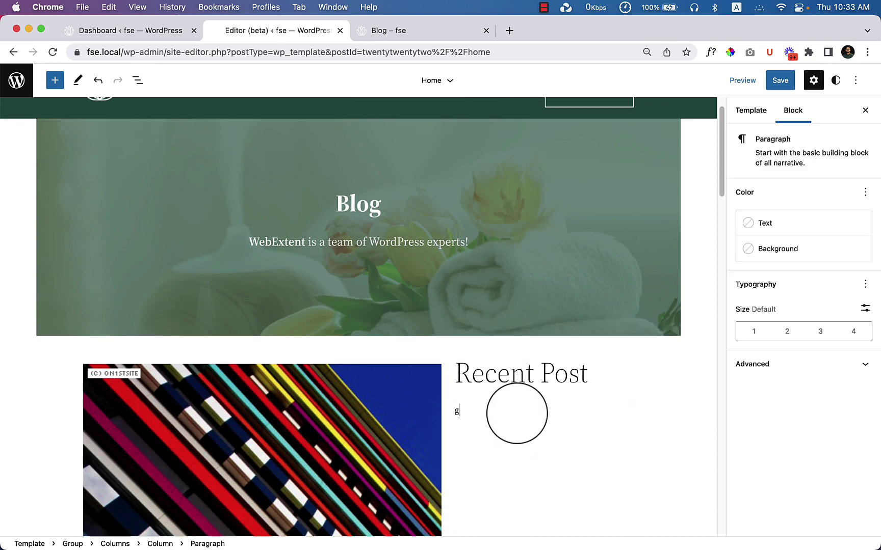
type("grou")
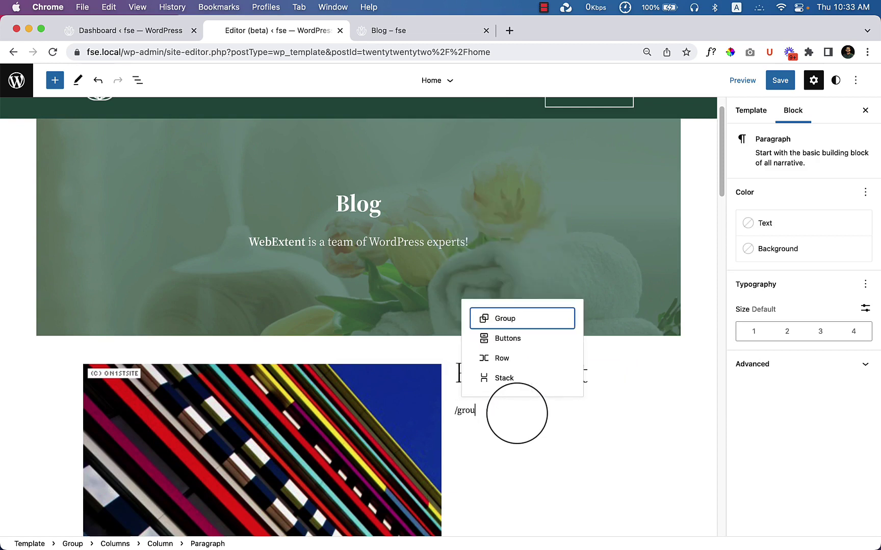
left_click(525, 323)
- Move the "Recent Post" heading into the empty Group block below it
left_click(601, 368)
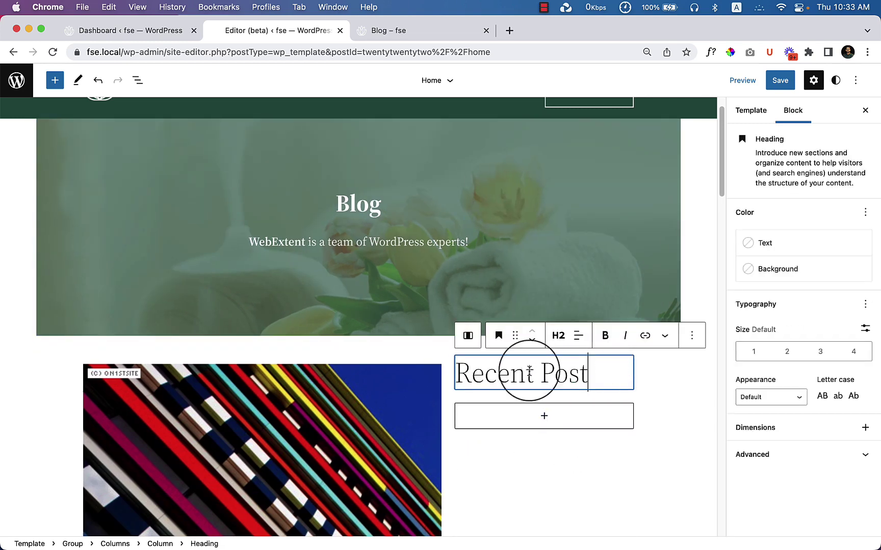
left_click_drag(514, 336, 531, 422)
left_click(574, 459)
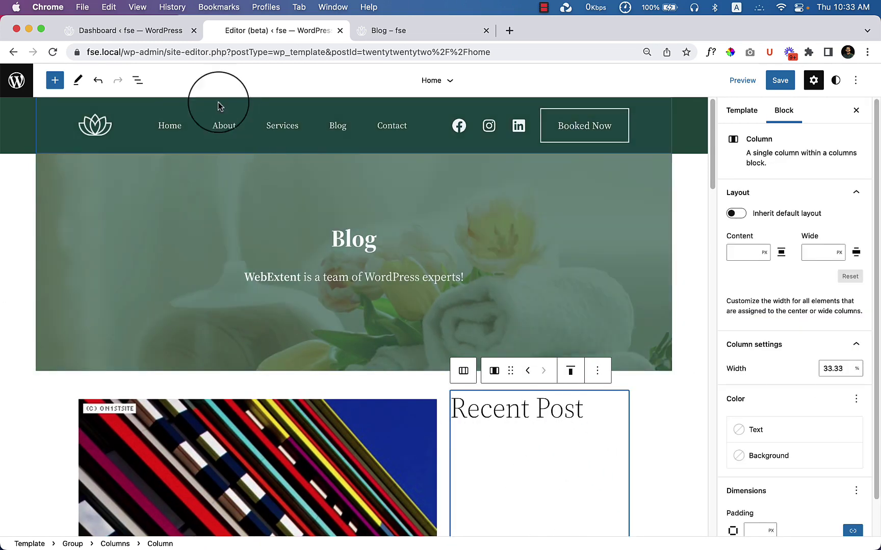
- Set the "Recent Post" heading's font size to 24 px and its appearance to Semi Bold
left_click(138, 80)
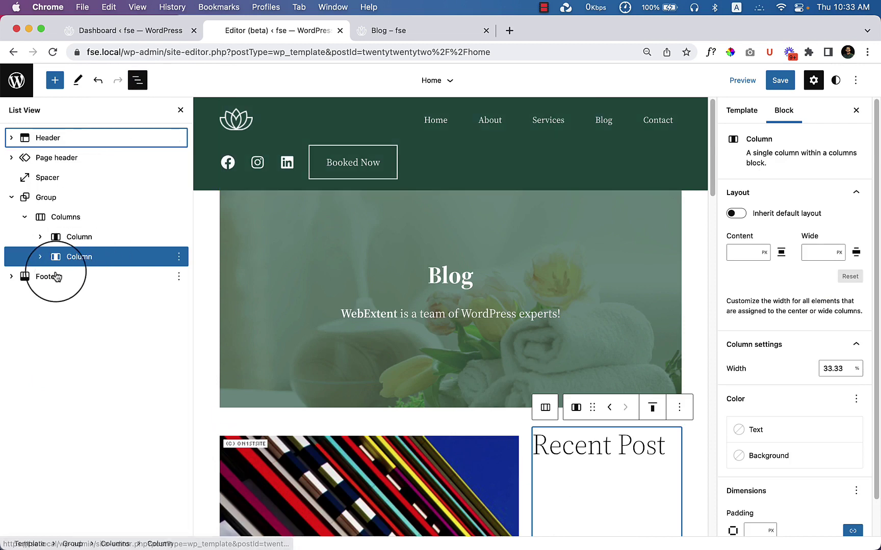
left_click(40, 257)
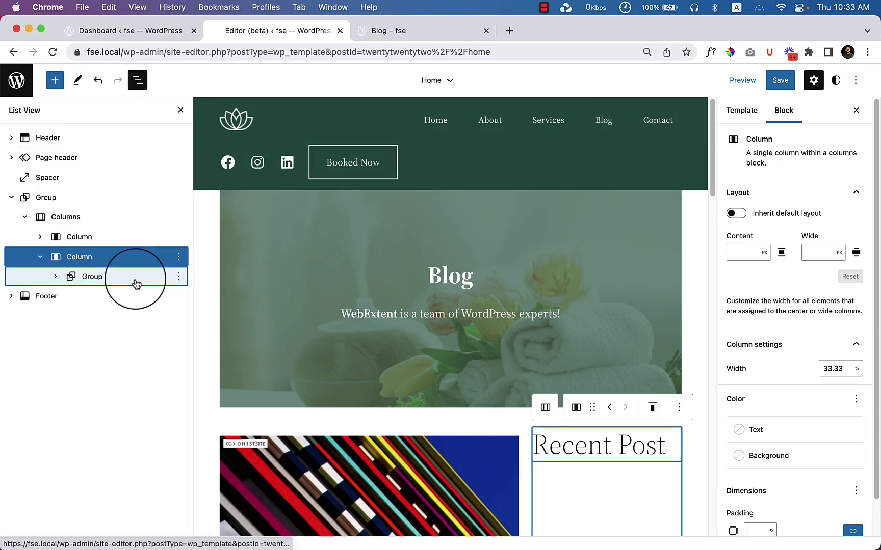
left_click(137, 284)
left_click(55, 276)
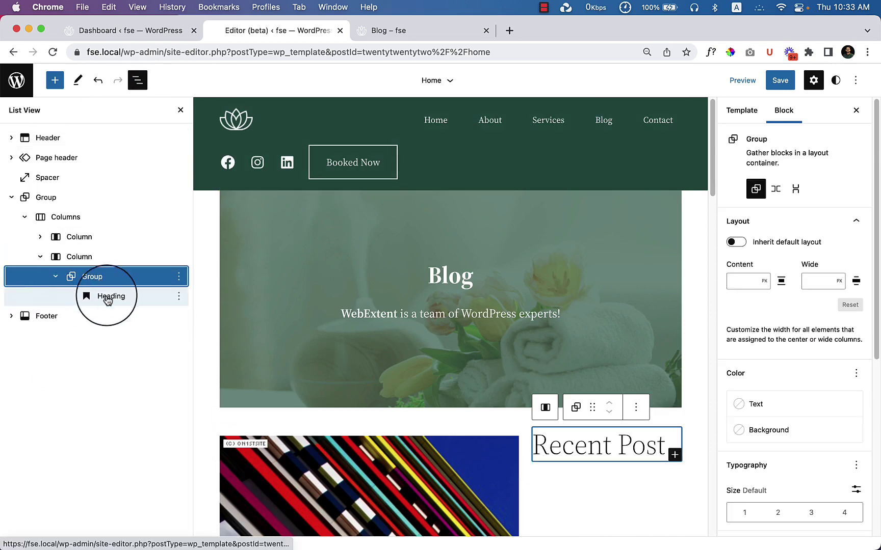
left_click(107, 301)
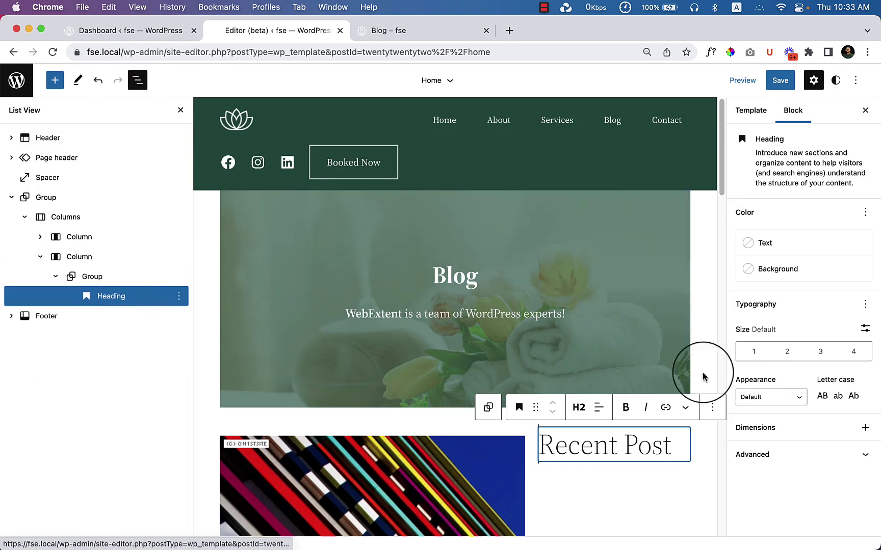
left_click(866, 330)
left_click(753, 351)
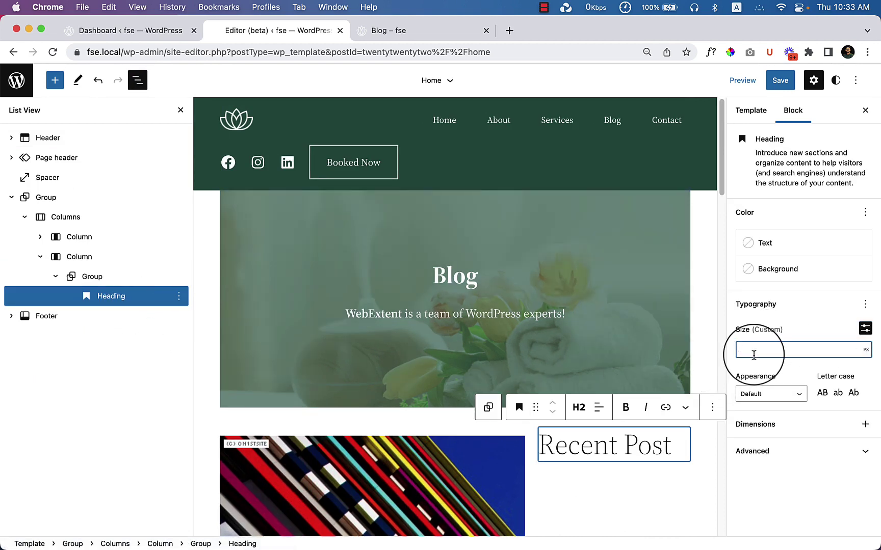
type("24")
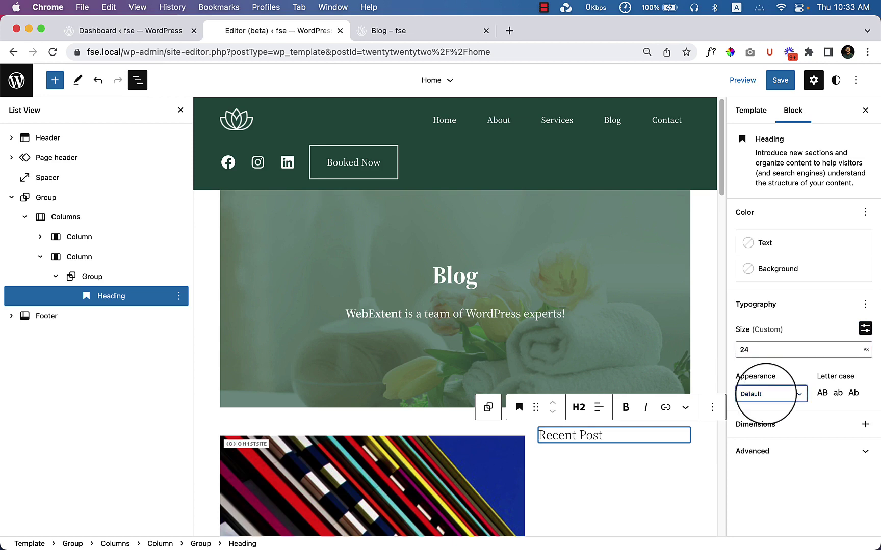
left_click(767, 394)
left_click(759, 493)
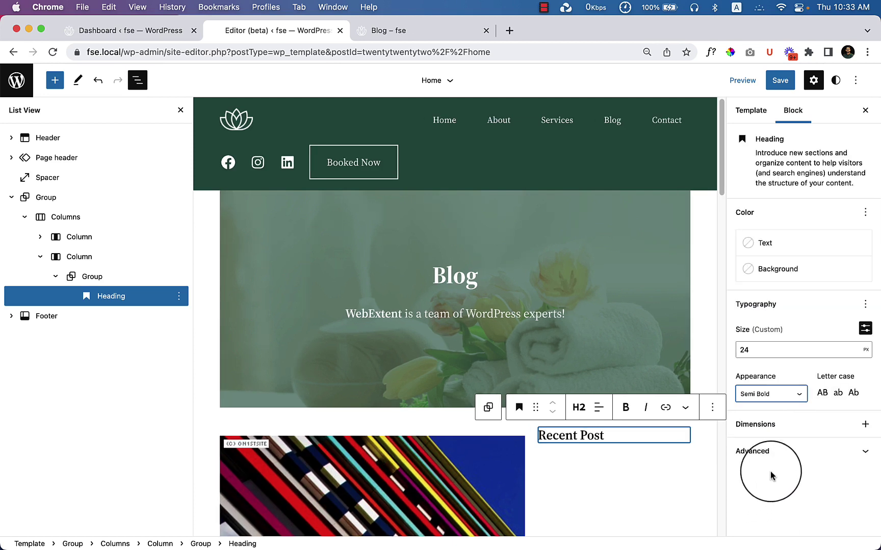
- Color the "Recent Post" heading's text with the dark green Primary theme color
left_click(781, 243)
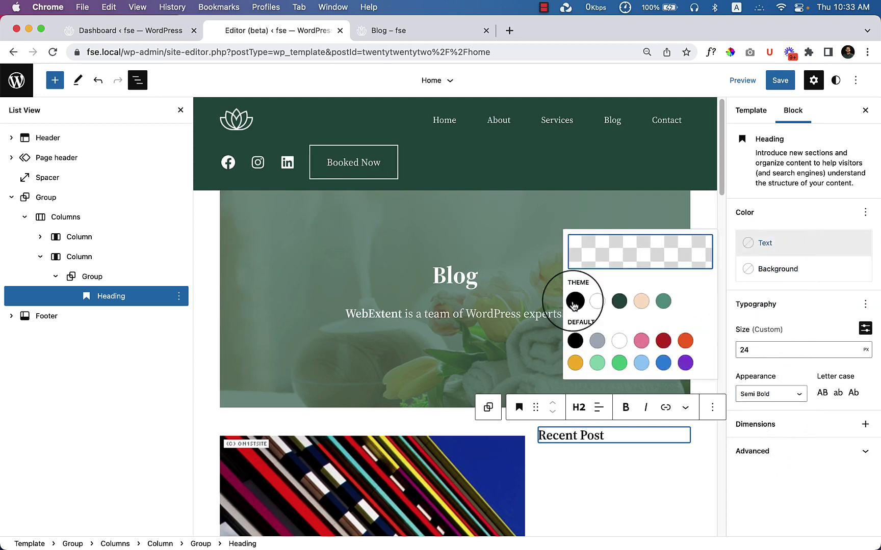
left_click(616, 302)
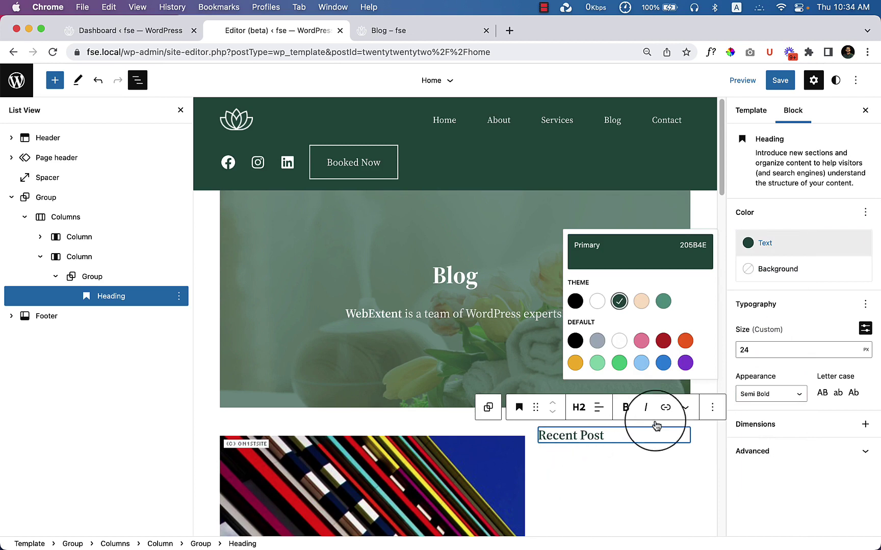
left_click(645, 480)
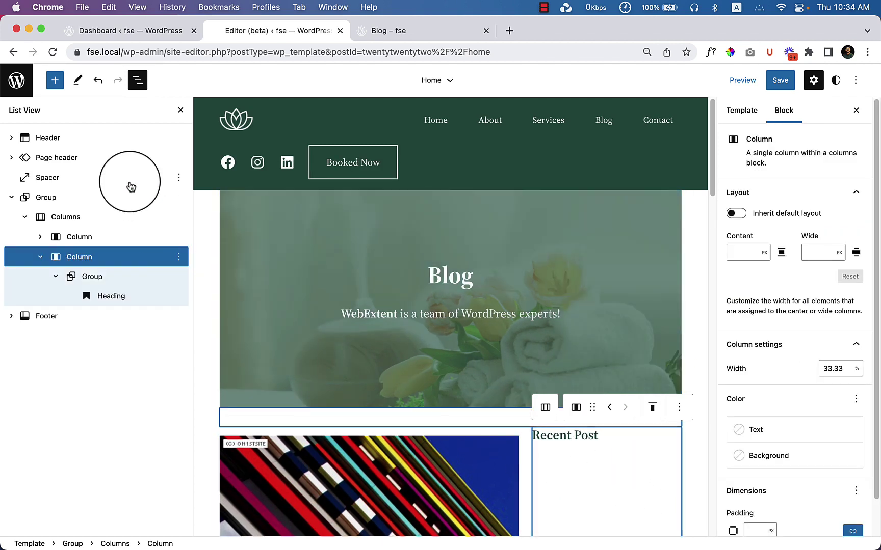
- Try to find a block for the narrow column by searching the block library for "dev"
left_click(55, 80)
type("dev")
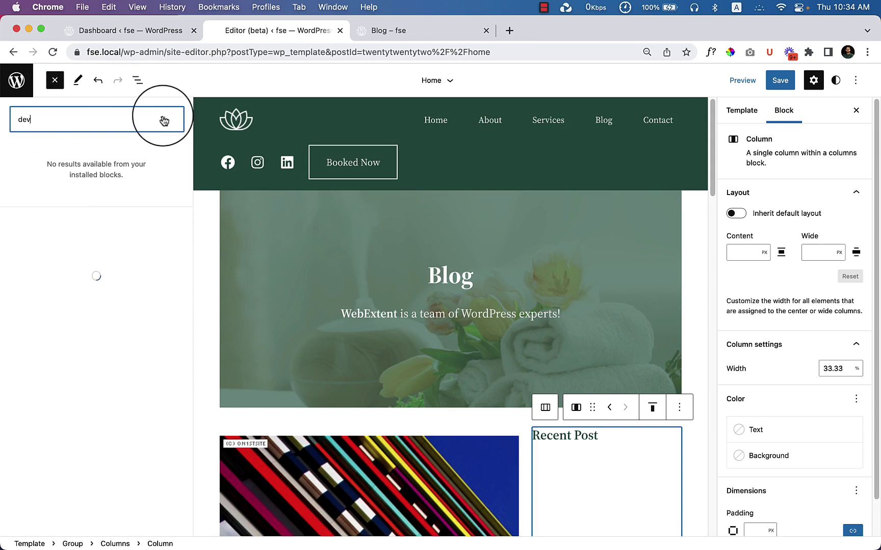
left_click(163, 119)
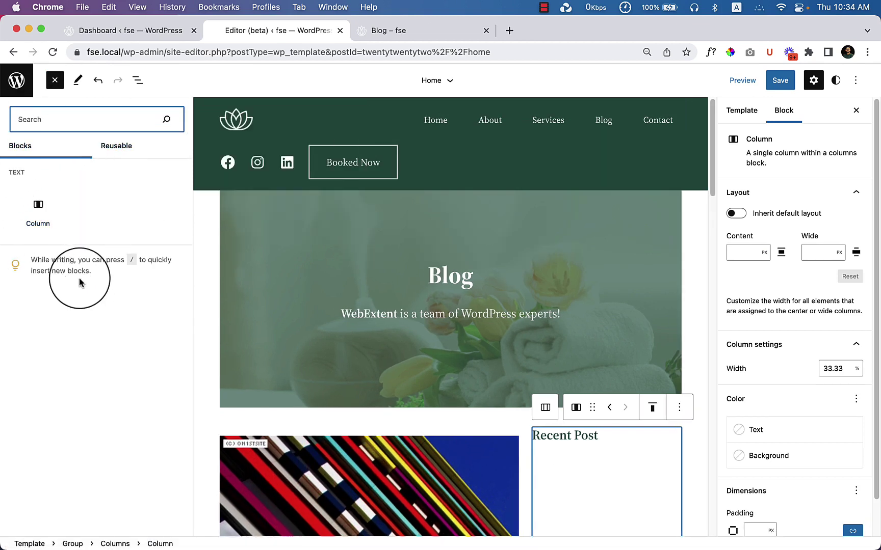
scroll(540, 462, "down", 15)
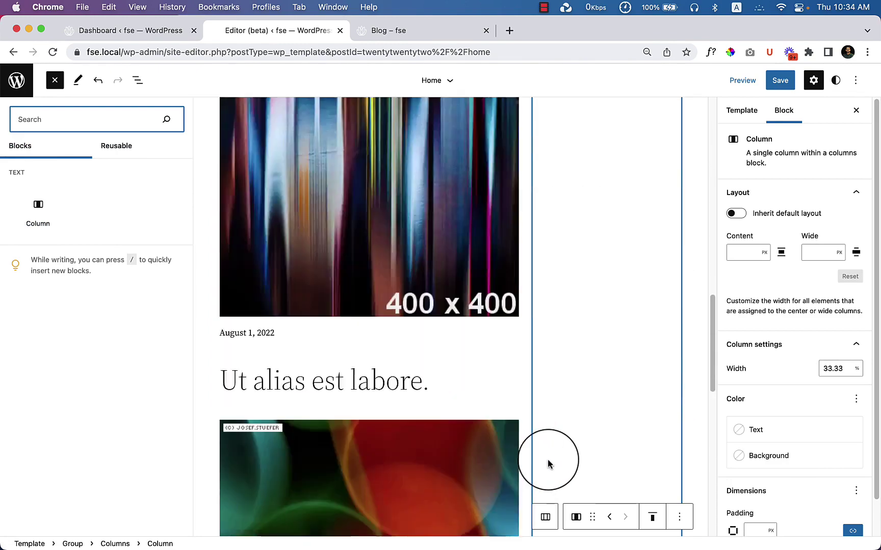
scroll(548, 463, "down", 10)
left_click(517, 280)
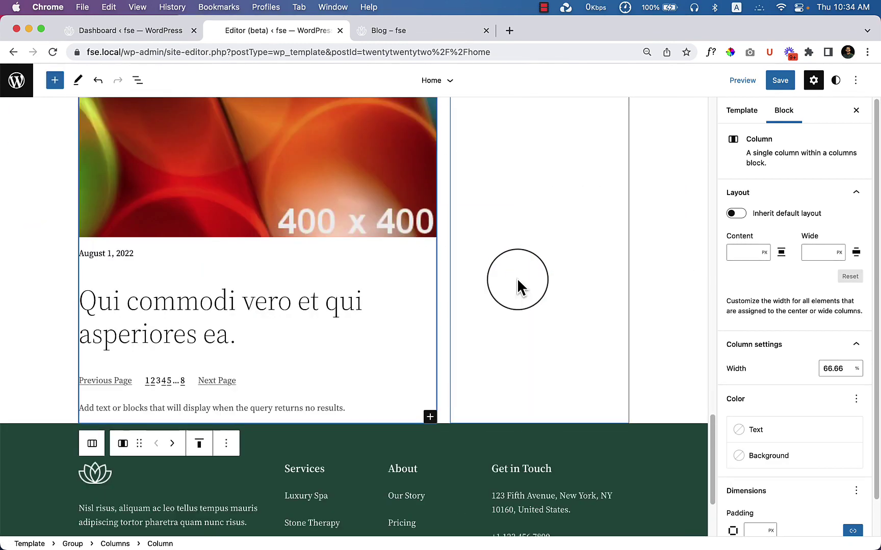
scroll(504, 341, "up", 5)
scroll(536, 324, "up", 10)
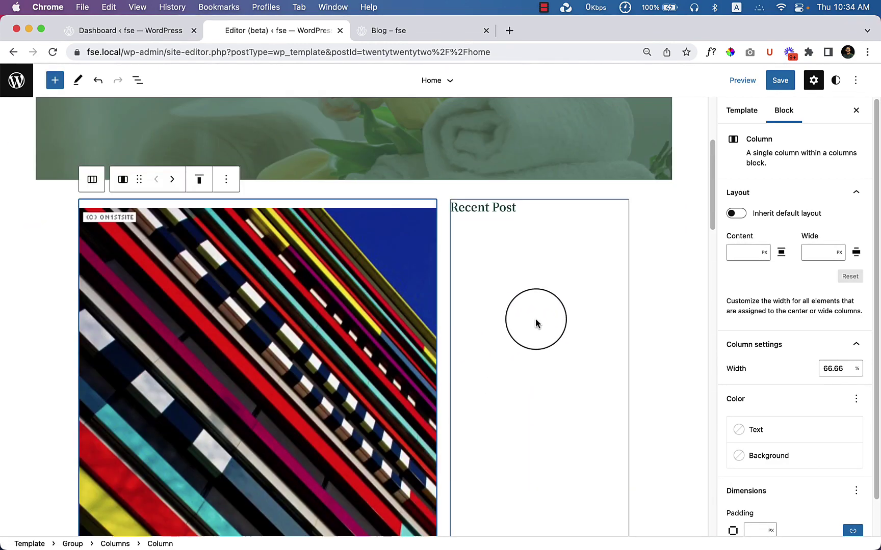
- Insert a Separator block directly below the "Recent Post" heading inside the group
left_click(538, 208)
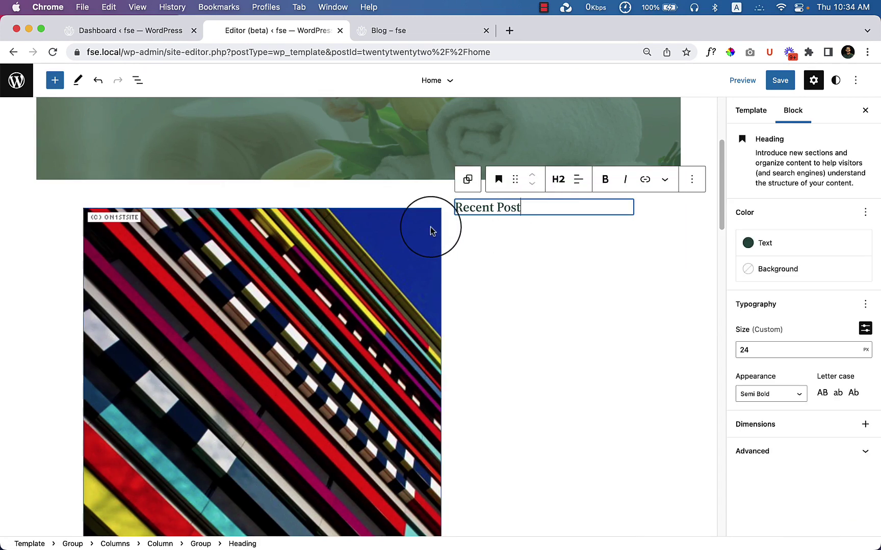
key("Return")
type("/")
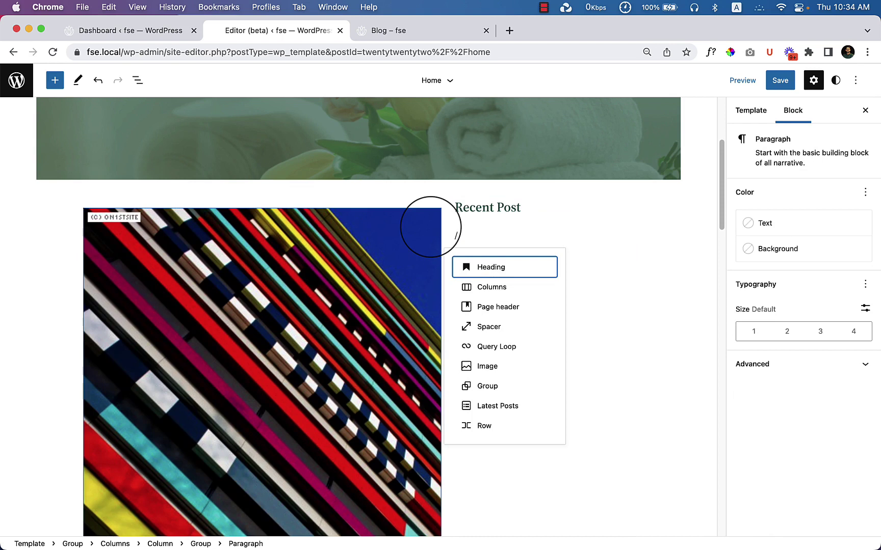
type("se")
key("Return")
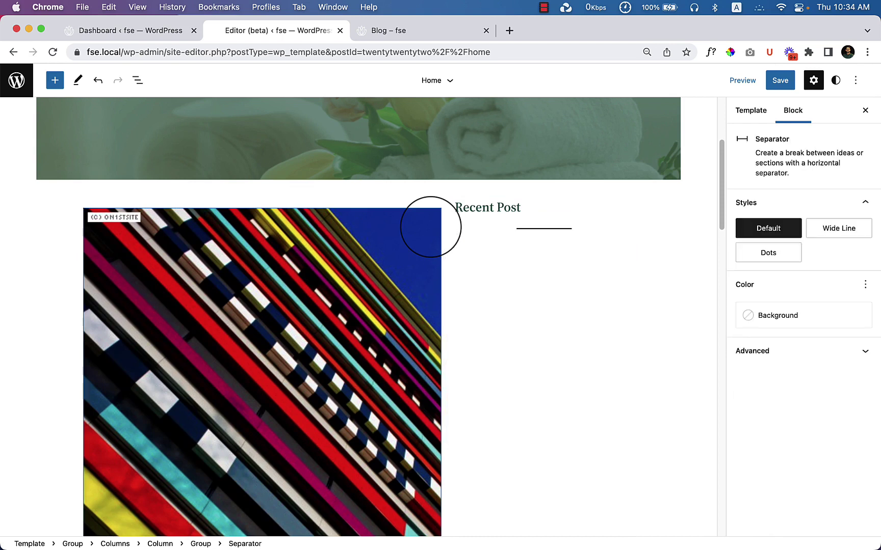
- Select the separator below the "Recent Post" heading and try the Align center option on it
left_click(576, 234)
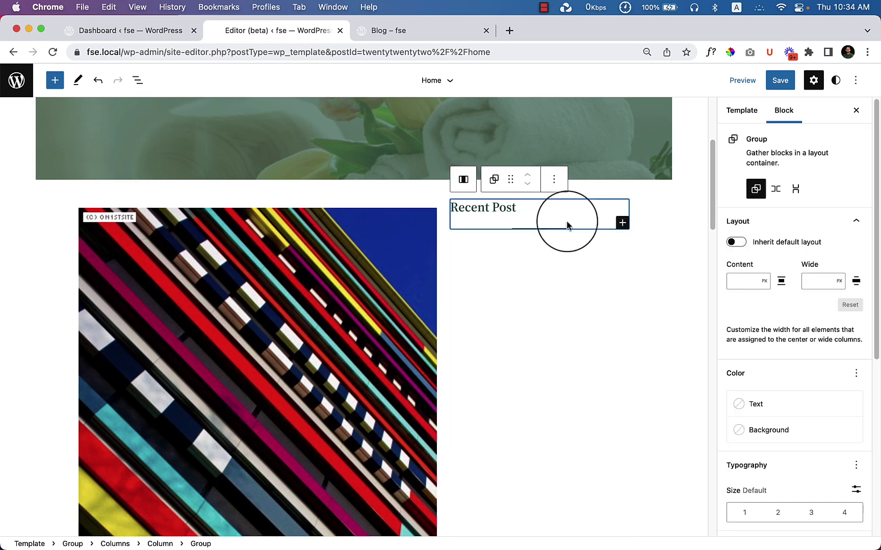
left_click(137, 80)
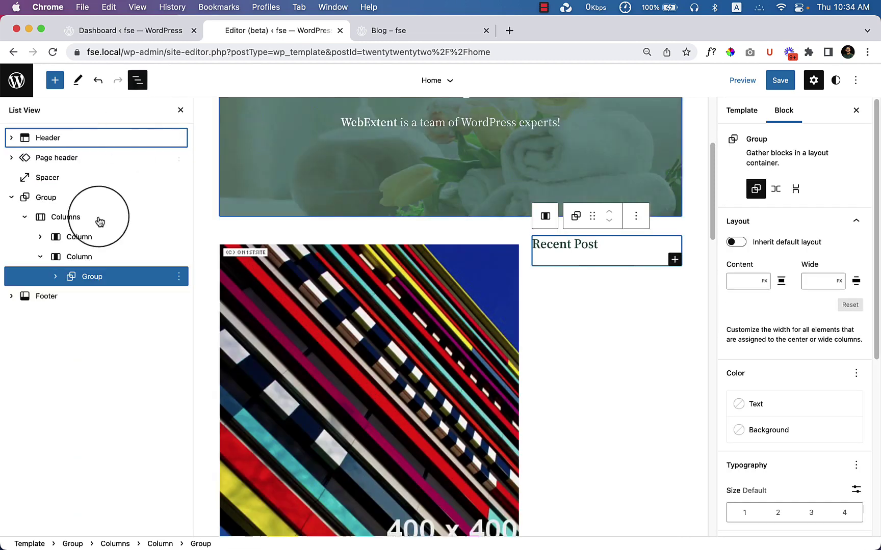
left_click(55, 277)
left_click(104, 316)
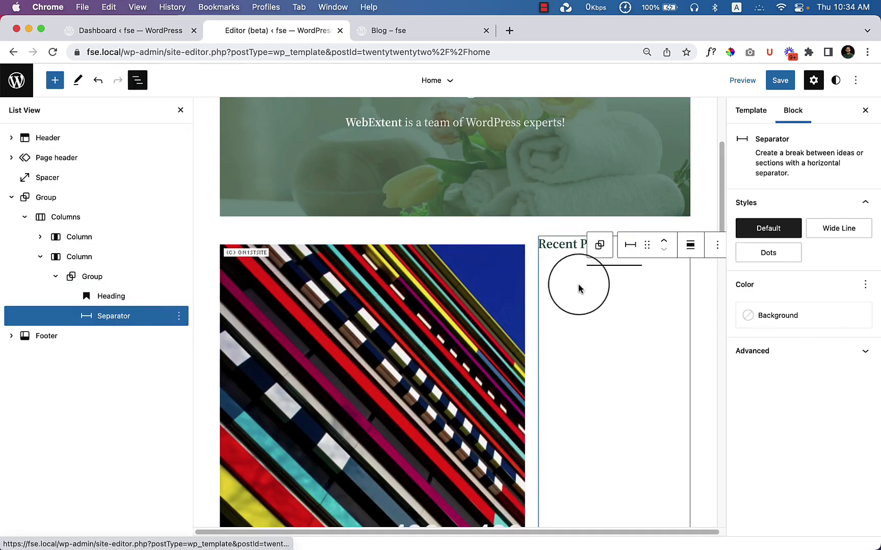
left_click(718, 245)
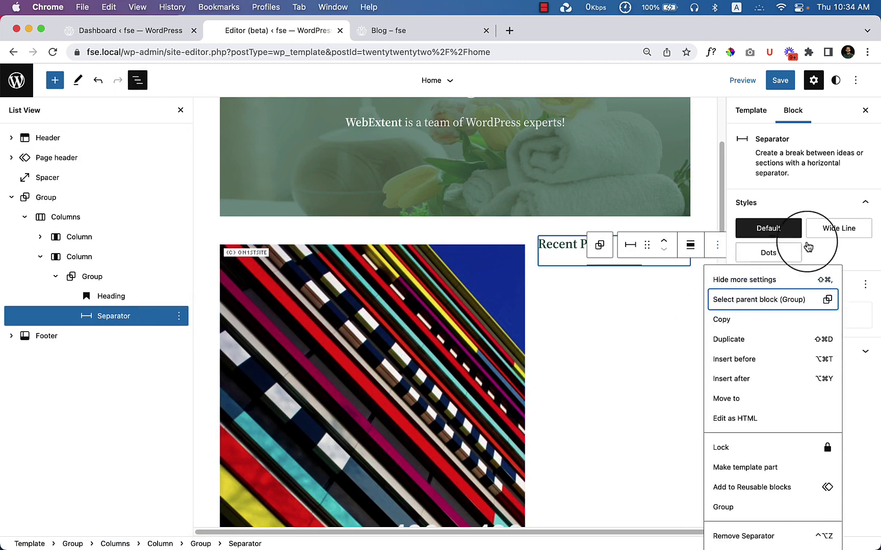
left_click(835, 209)
left_click(834, 211)
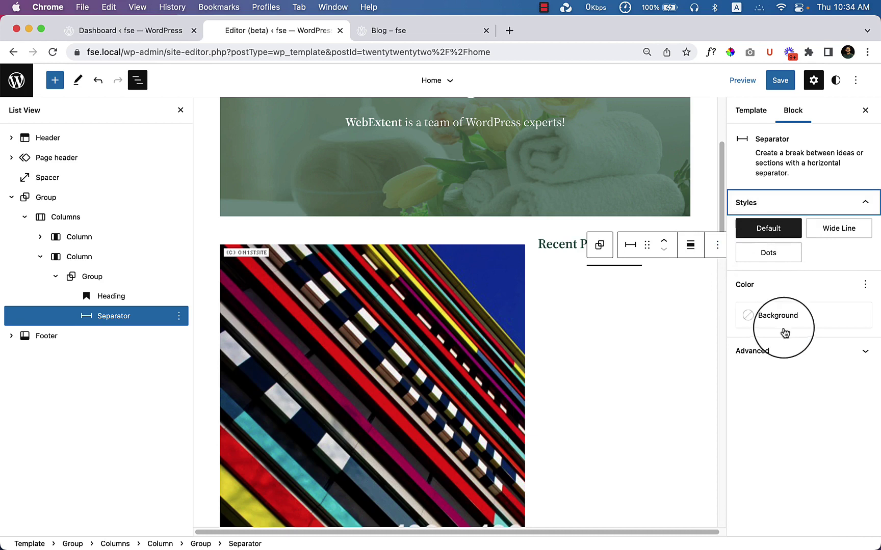
left_click(691, 247)
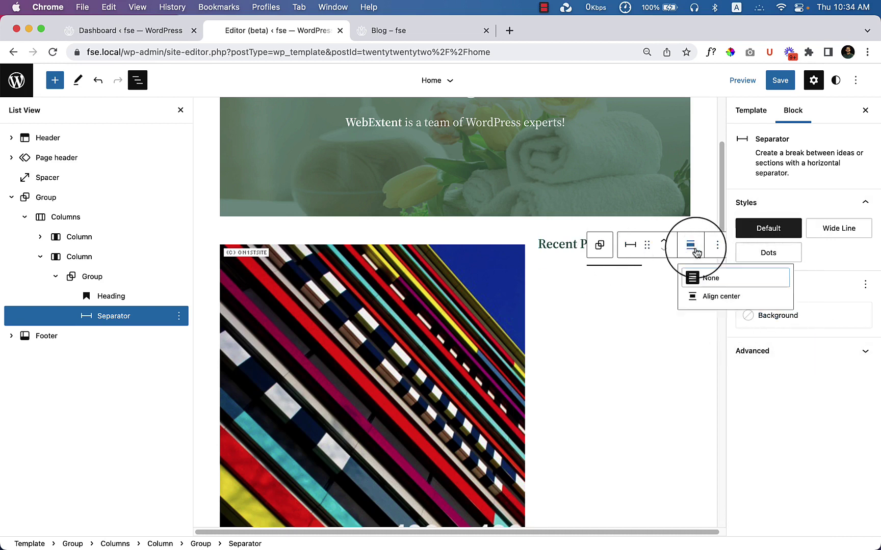
left_click(710, 302)
left_click(688, 227)
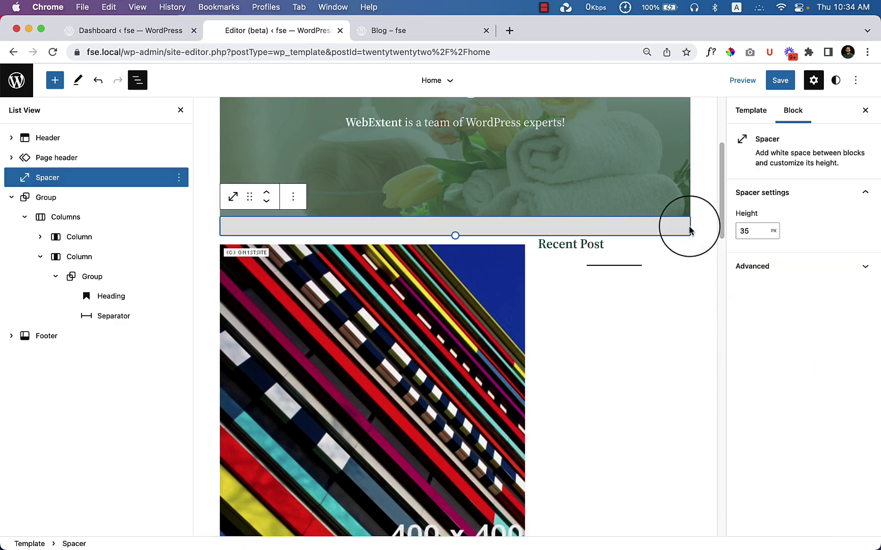
left_click(127, 315)
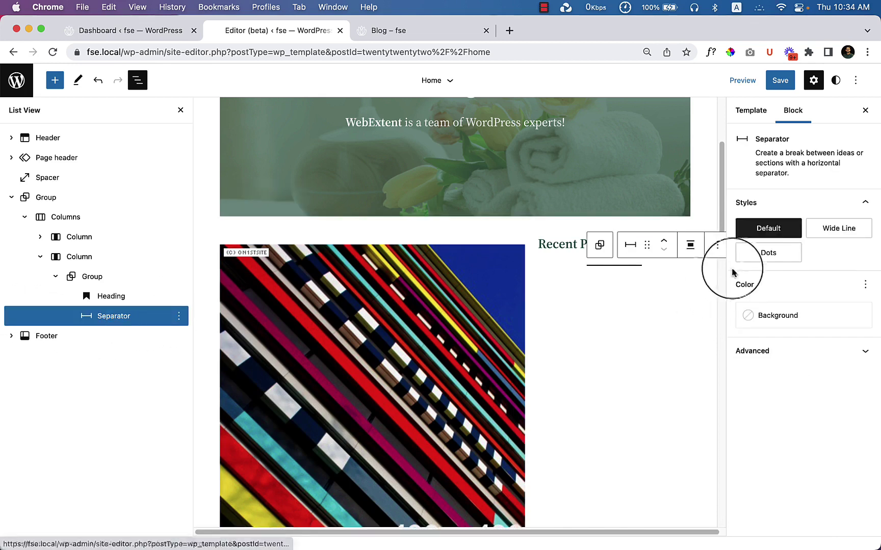
left_click(691, 247)
left_click(689, 291)
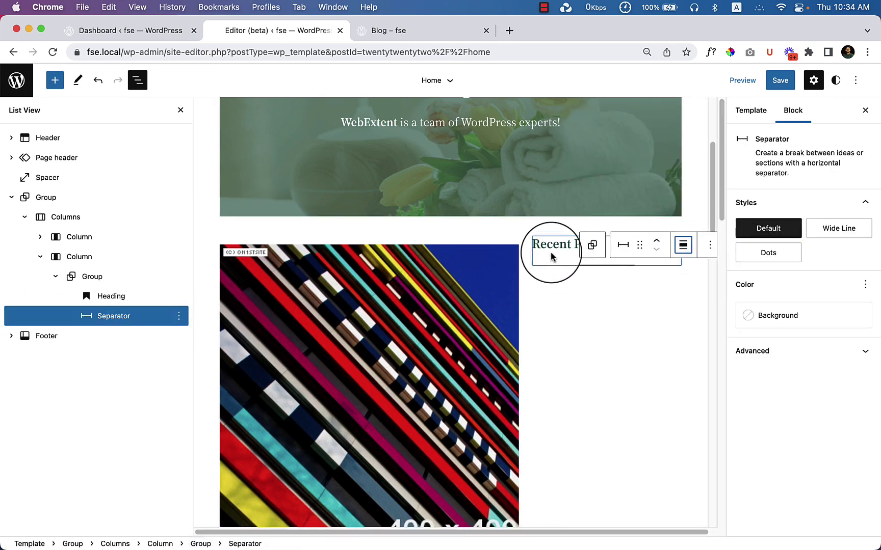
- Apply the Wide Line style to the separator below the "Recent Post" heading
left_click(832, 236)
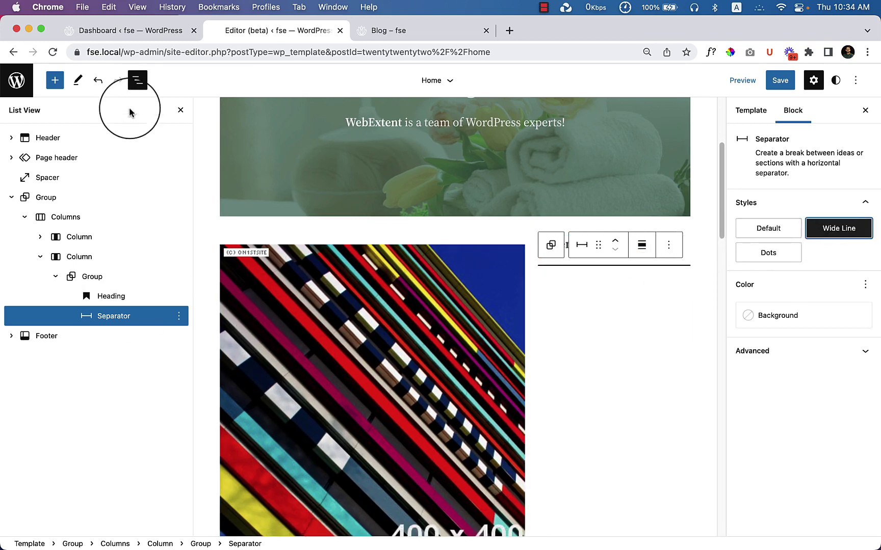
left_click(140, 87)
left_click(639, 344)
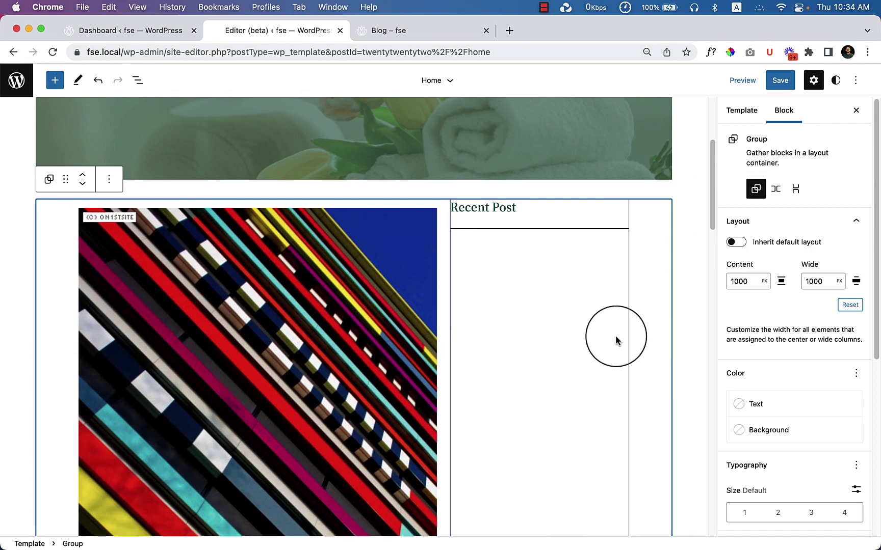
- Add a margin setting to the "Recent Post" heading, set it to 0 px and unlink the sides
left_click(520, 211)
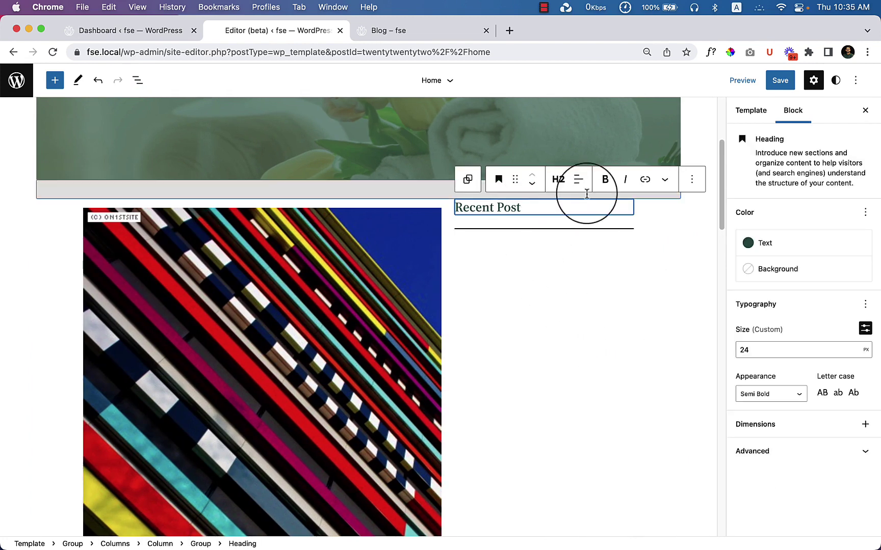
left_click(866, 305)
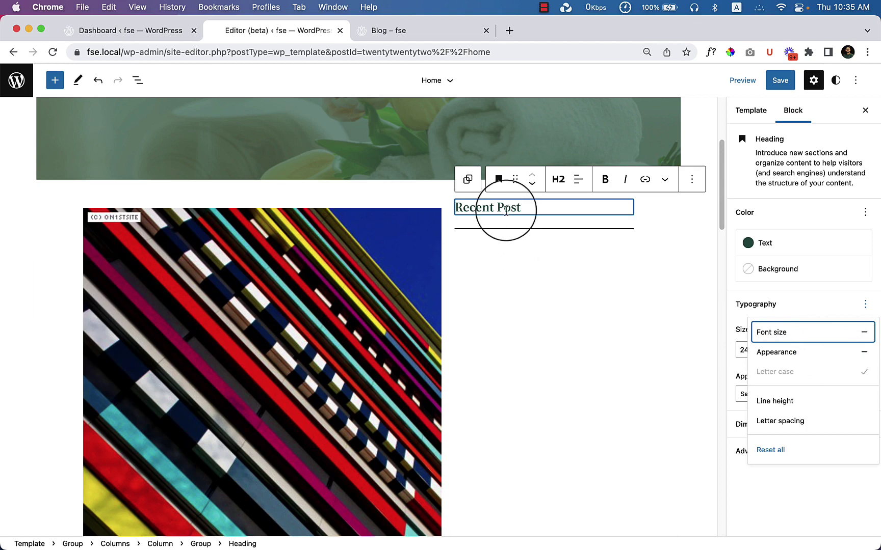
left_click(847, 302)
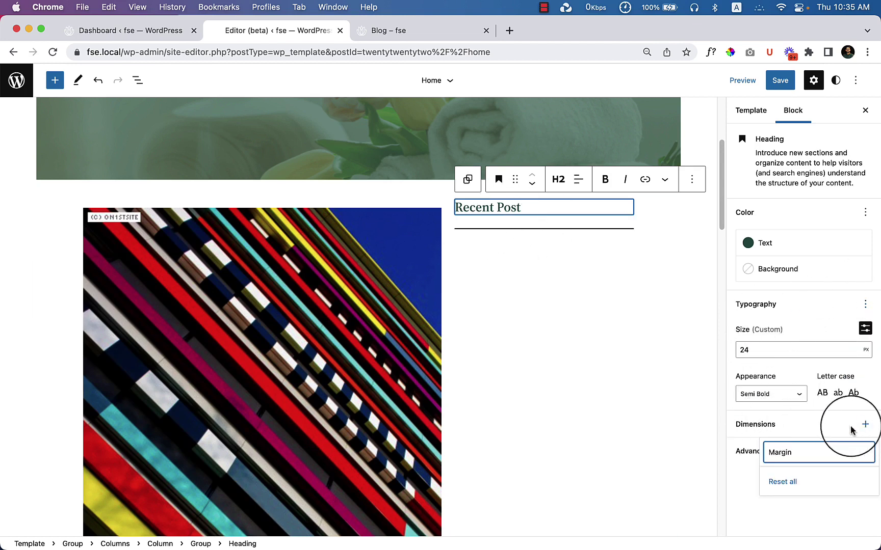
left_click(780, 457)
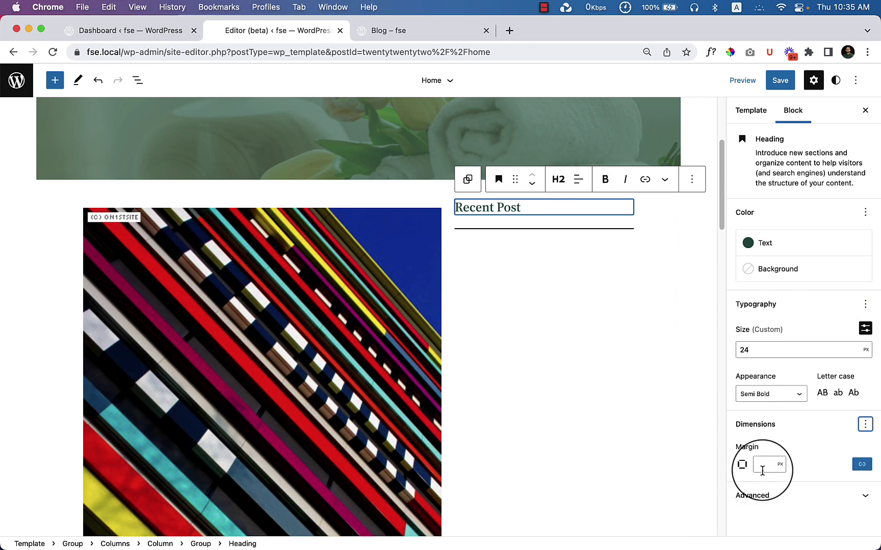
left_click(771, 472)
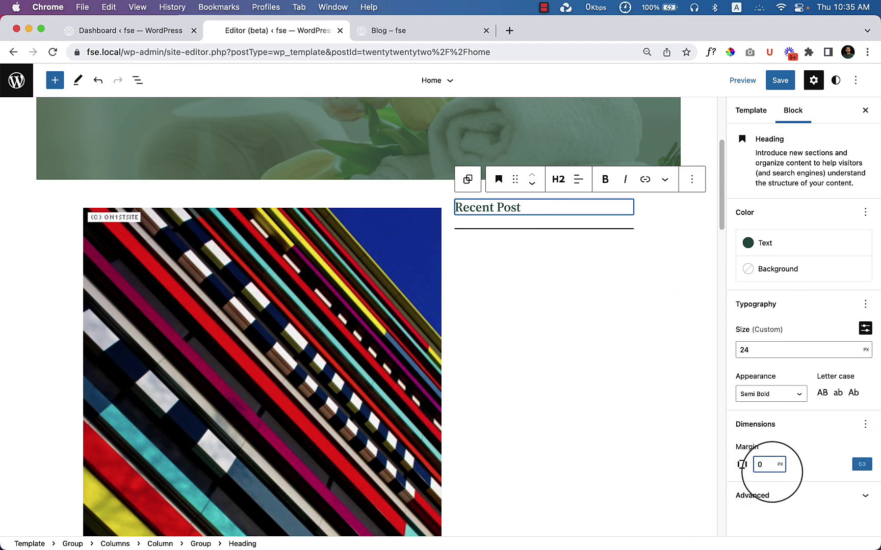
type("0")
left_click(825, 462)
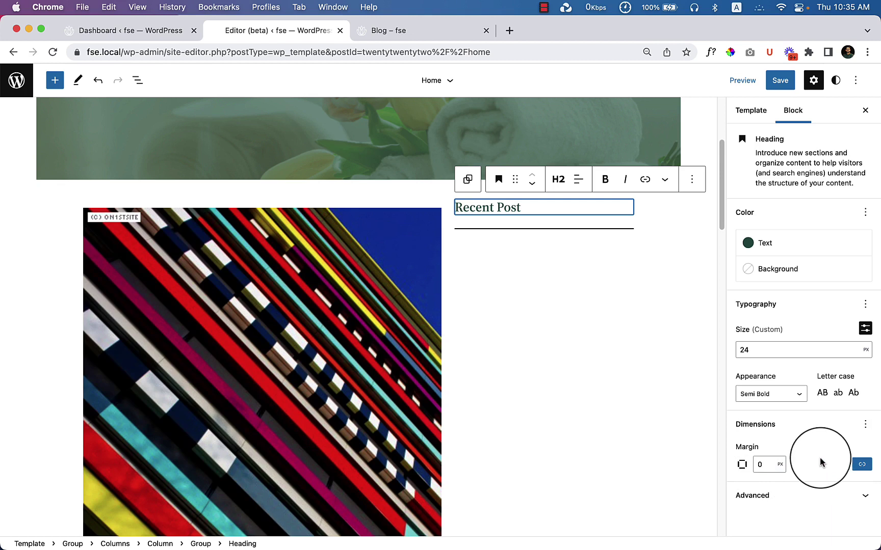
left_click(861, 464)
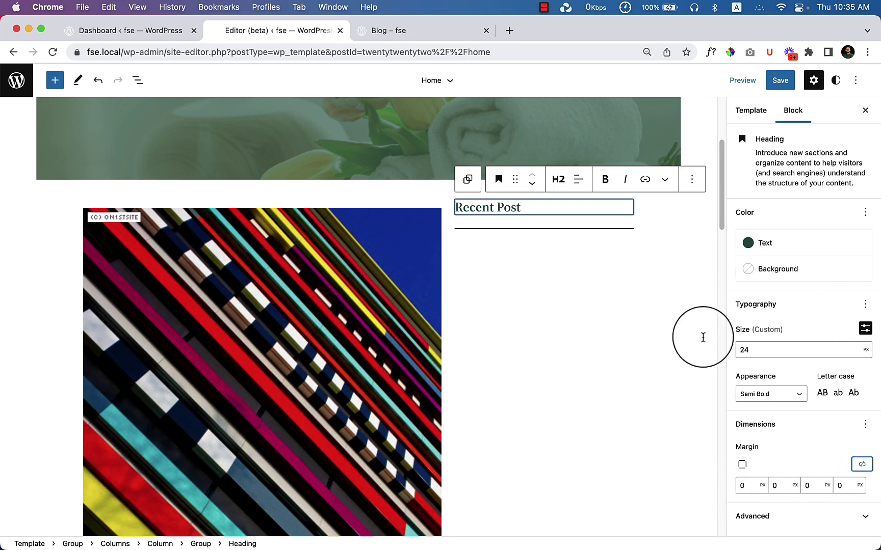
- Set the font size of the "Recent Post" heading to 34 px
left_click(773, 347)
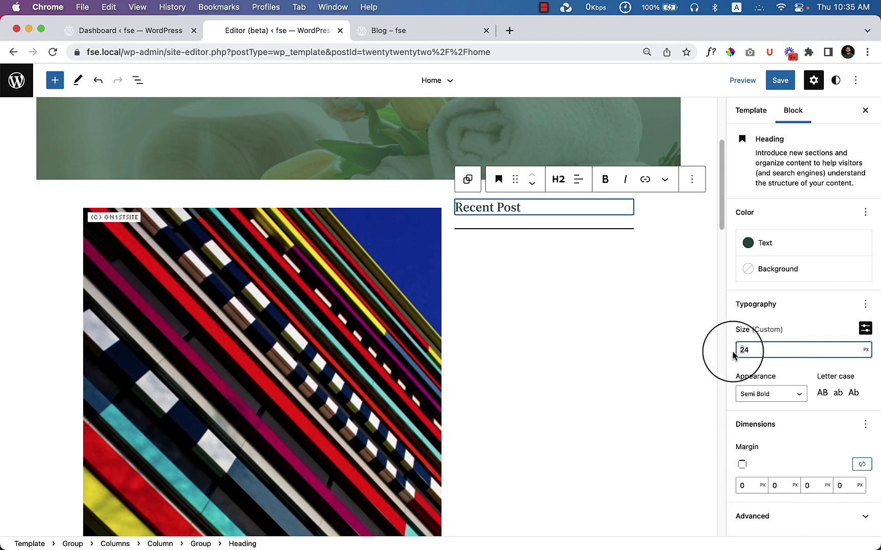
type("34")
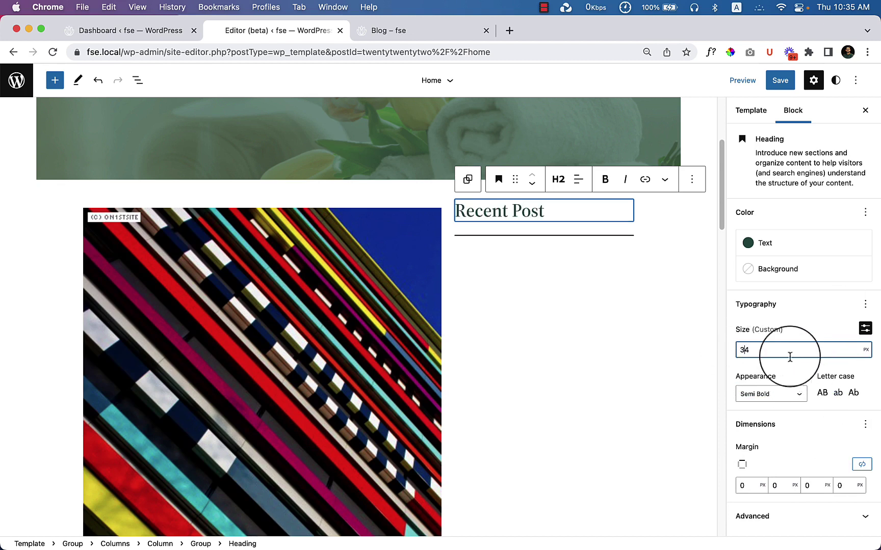
left_click(470, 240)
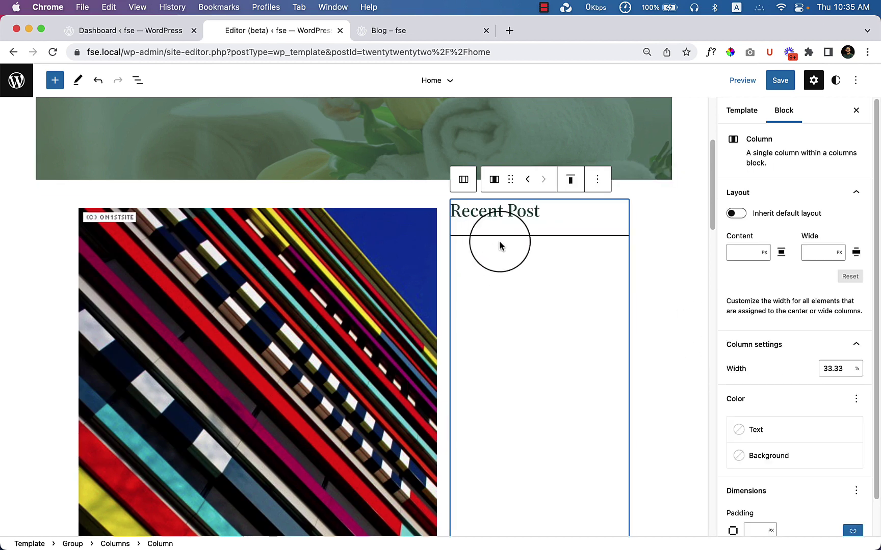
- Show the template's block List View and select the separator below the "Recent Post" heading to check its settings
left_click(516, 235)
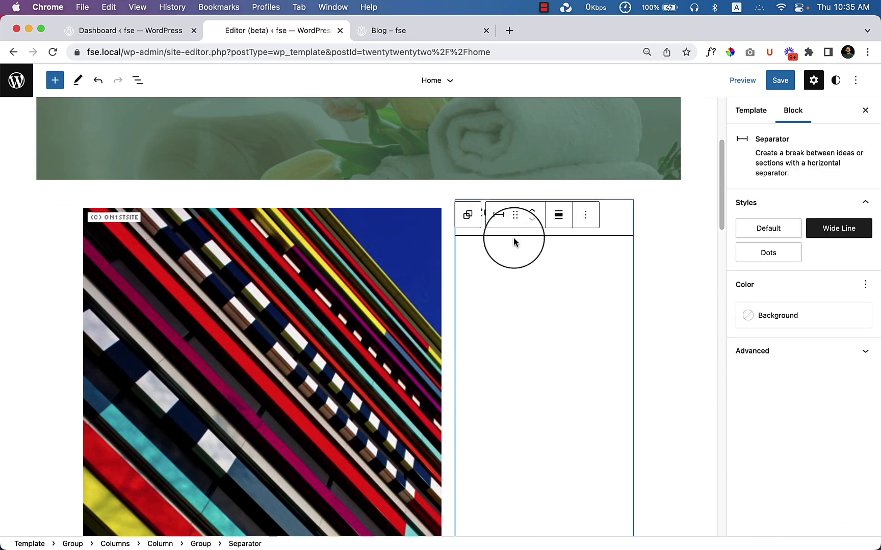
left_click(520, 236)
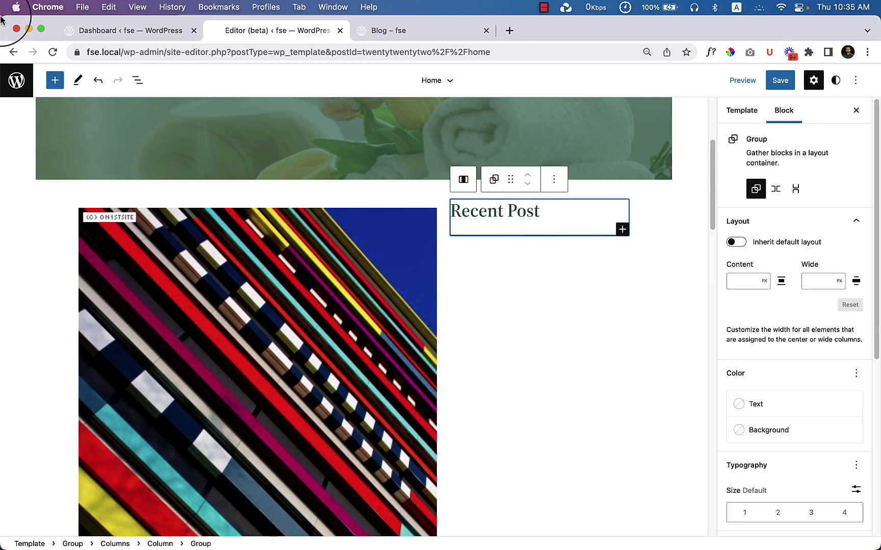
left_click(138, 80)
left_click(58, 278)
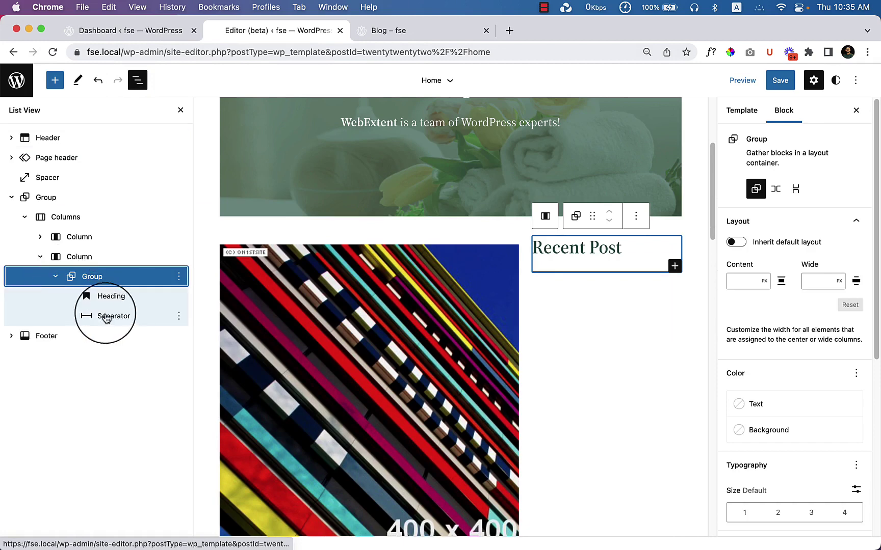
left_click(119, 297)
left_click(132, 319)
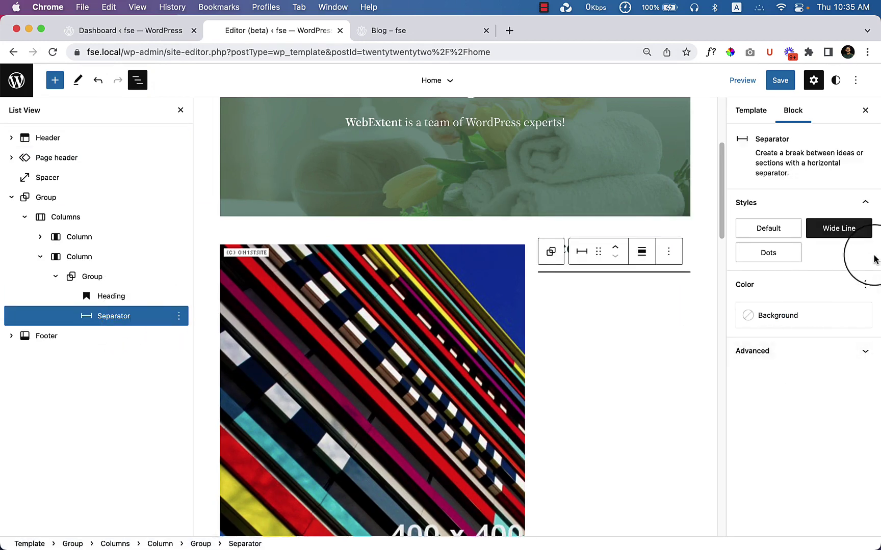
mouse_move(762, 233)
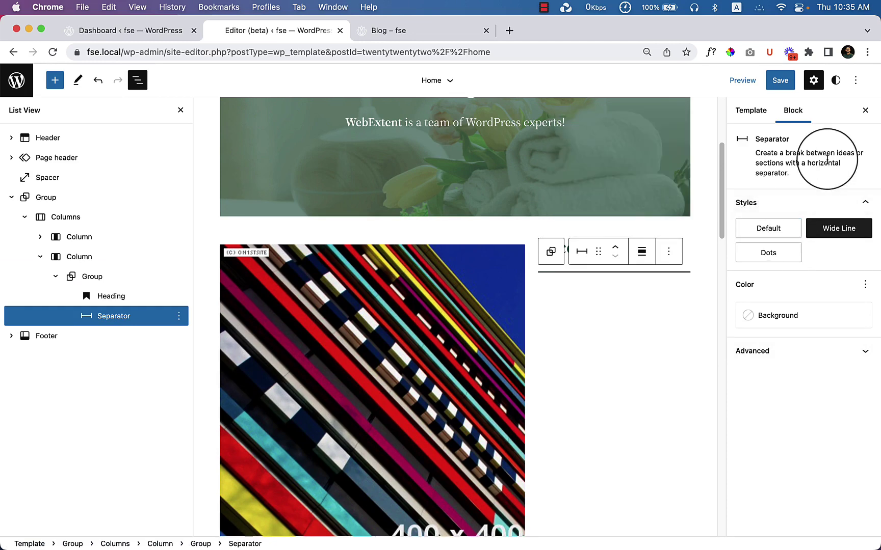
left_click(622, 309)
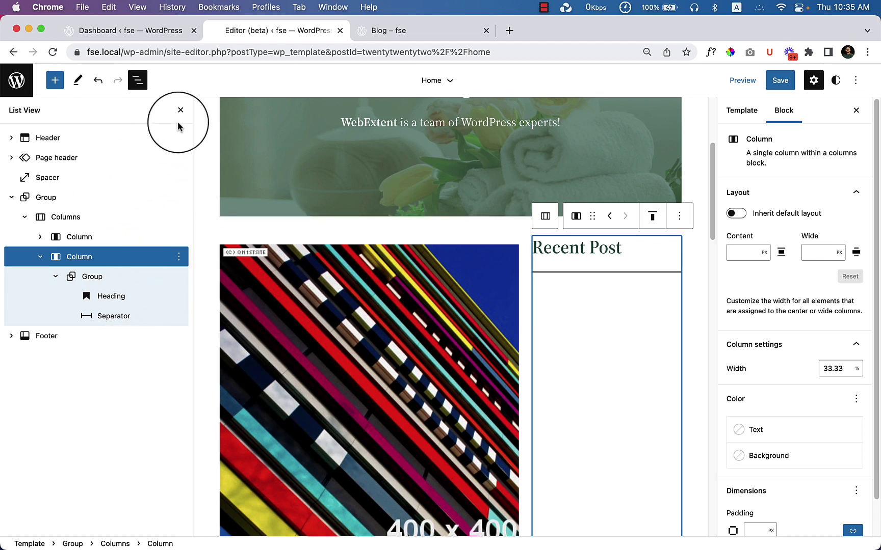
left_click(619, 271)
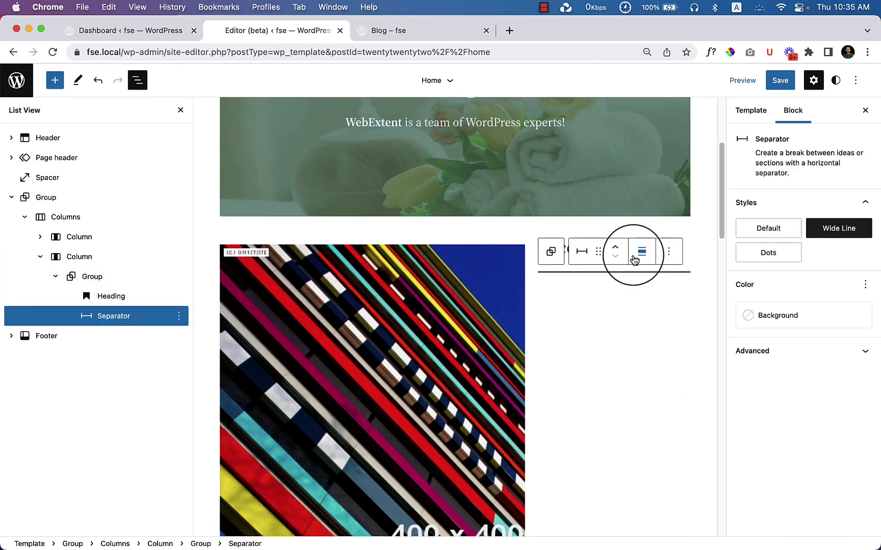
left_click(613, 275)
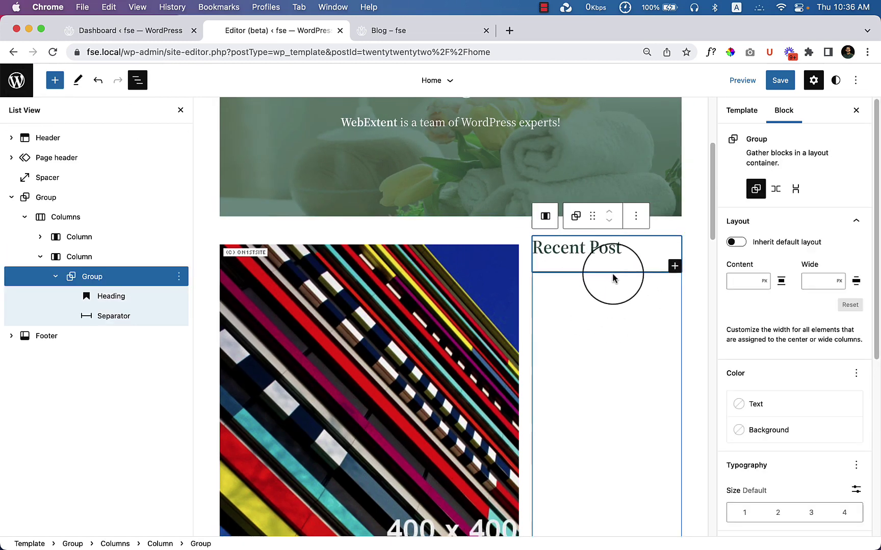
left_click(663, 271)
left_click(612, 264)
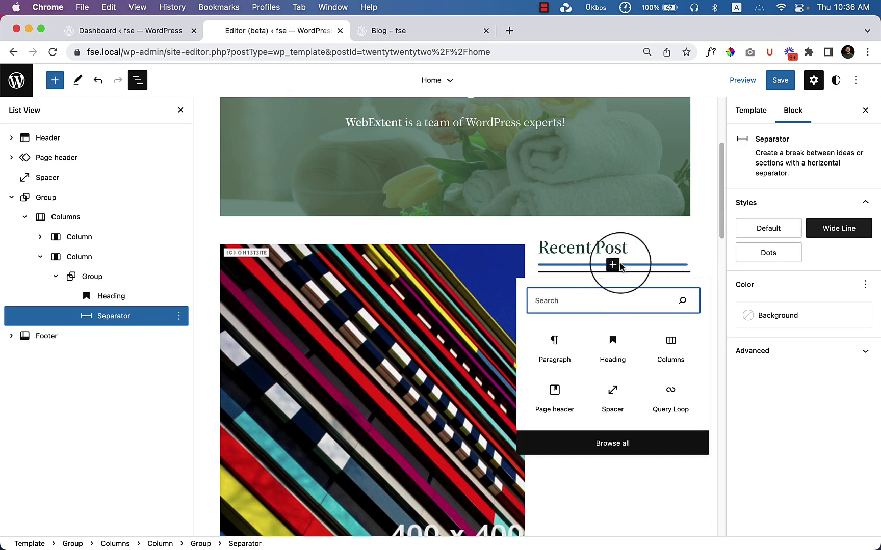
left_click(651, 250)
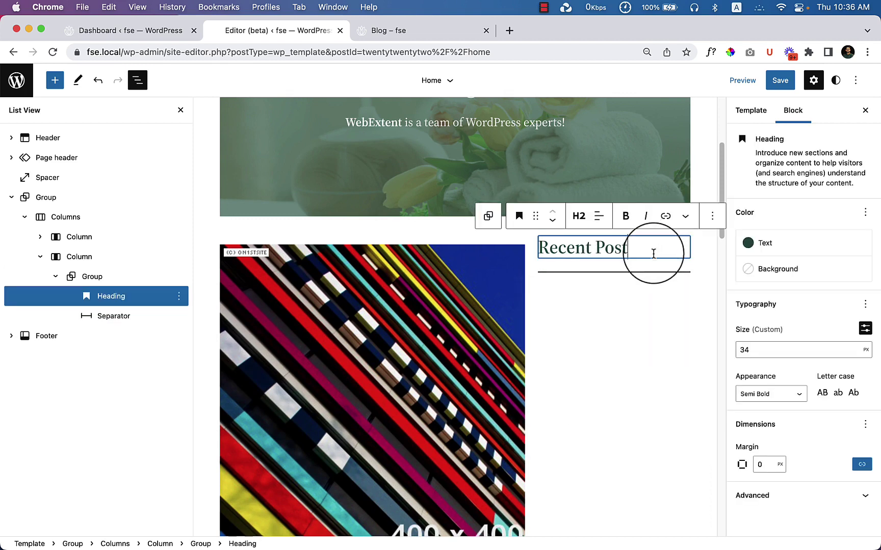
left_click(615, 273)
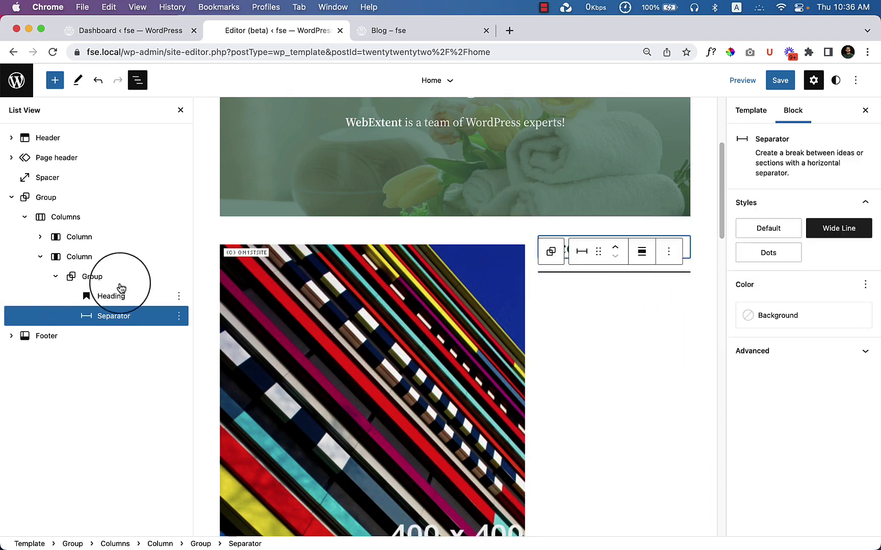
left_click(635, 291)
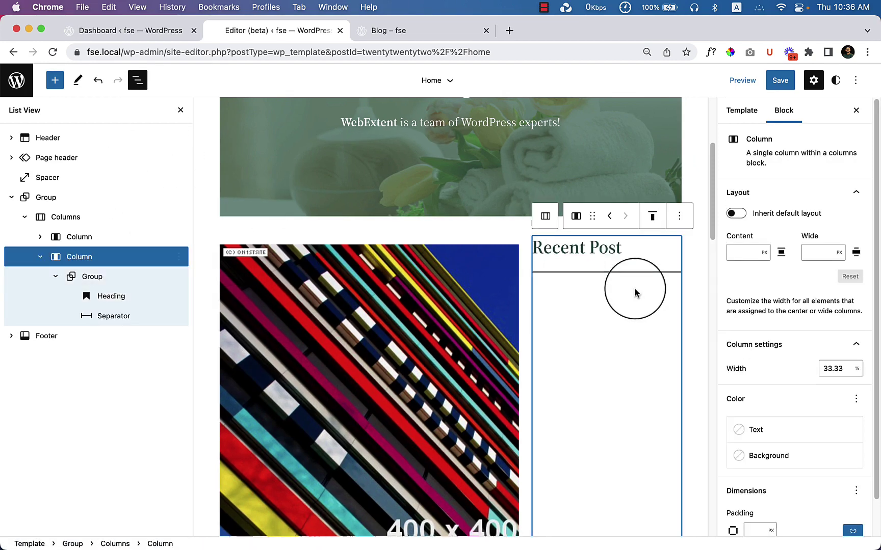
- Insert a Latest Posts block directly below the "Recent Post" heading, searching the blocks for "recent"
left_click(636, 252)
key("Return")
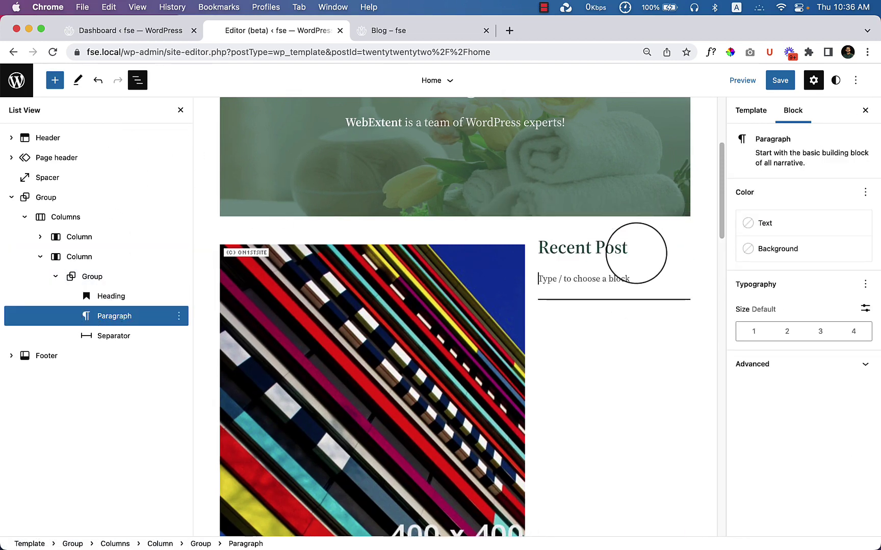
type("/")
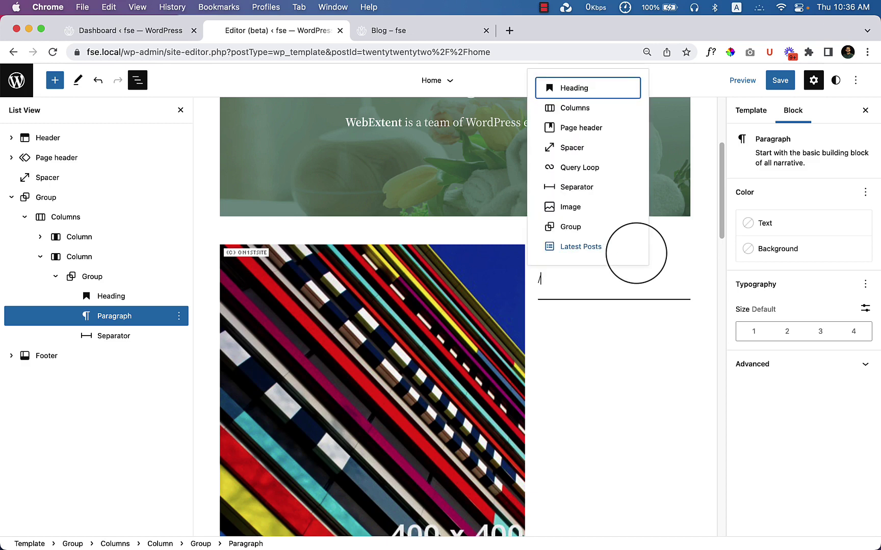
type("recent")
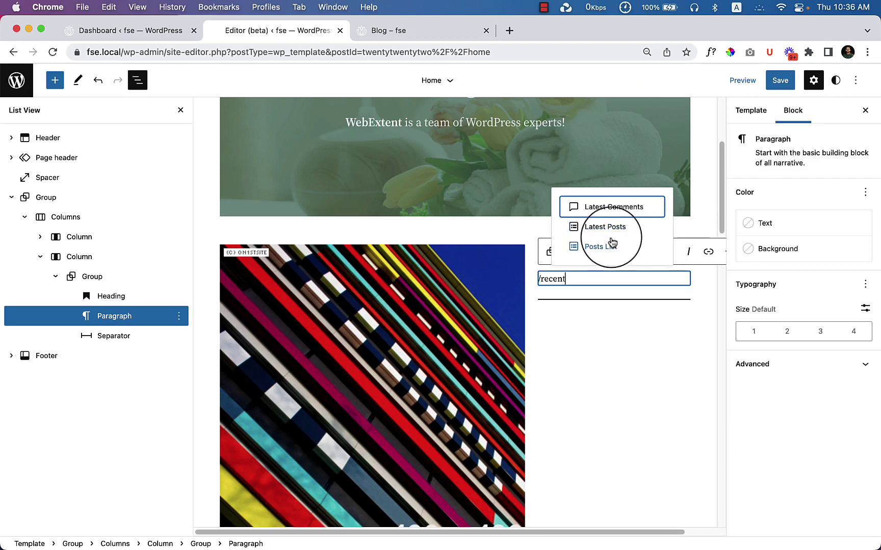
left_click(609, 227)
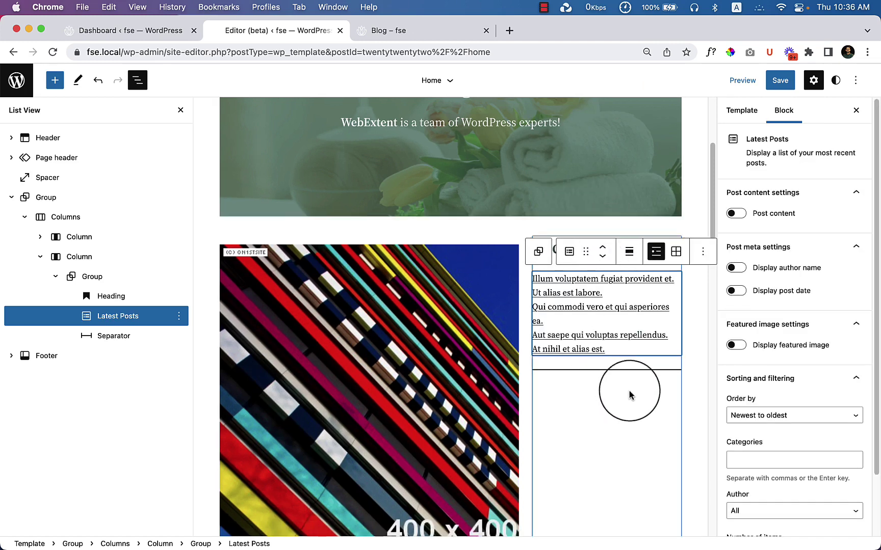
- Move the separator up so it sits between the "Recent Post" heading and the Latest Posts block
left_click(644, 370)
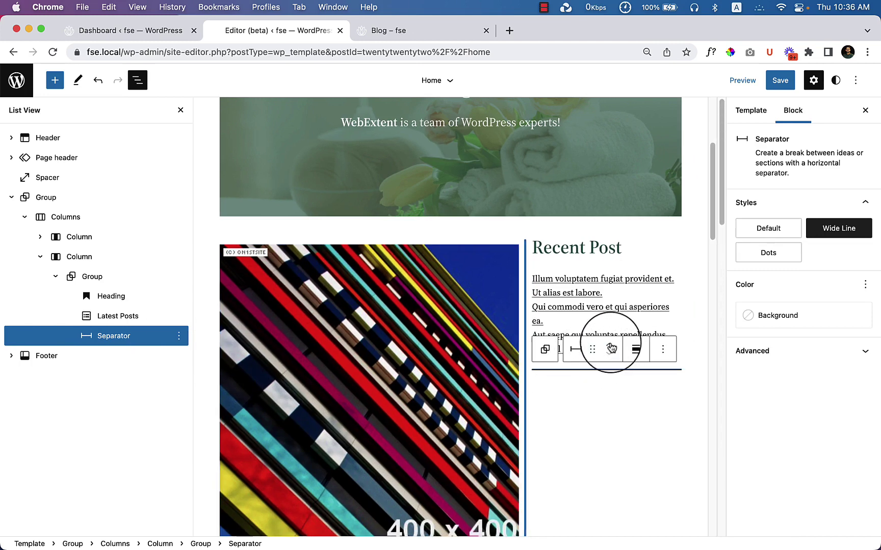
left_click(611, 348)
left_click(618, 498)
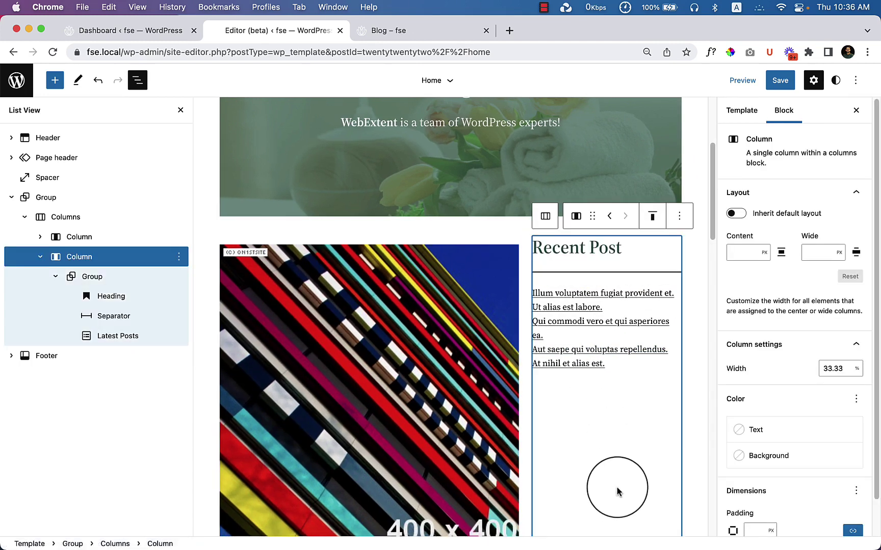
- Display featured images in the Latest Posts block at 25% of the Thumbnail size, aligned left
left_click(658, 325)
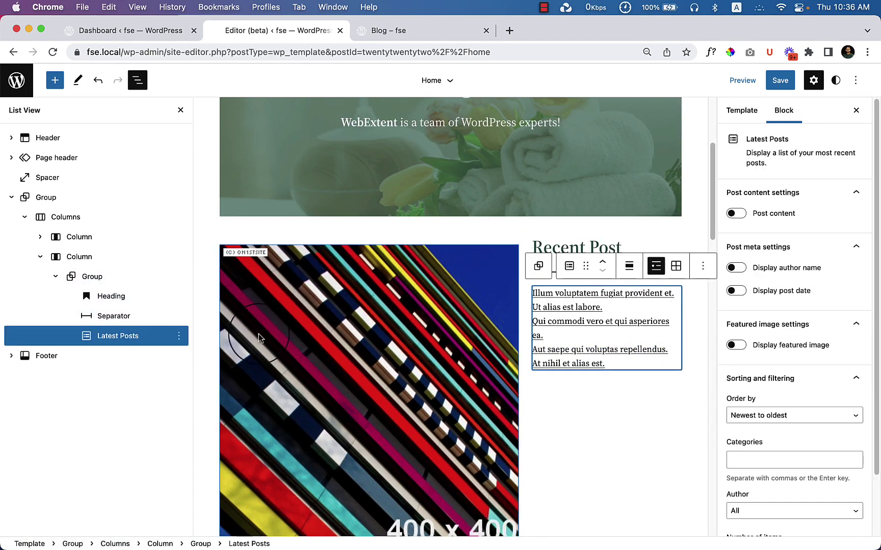
left_click(734, 345)
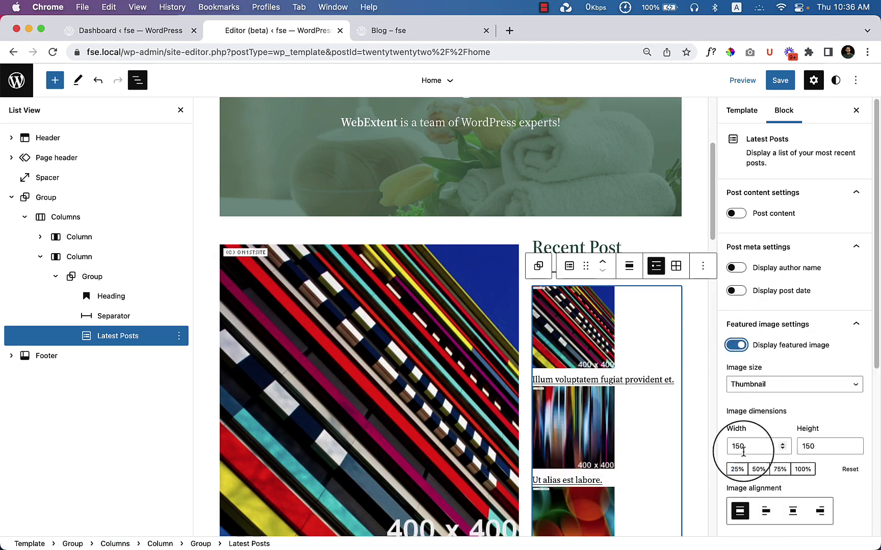
left_click(736, 469)
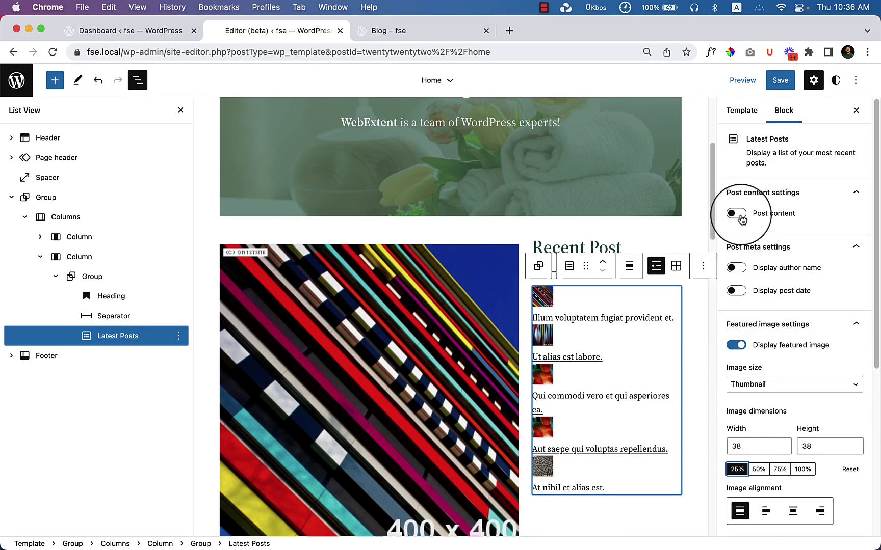
left_click(766, 516)
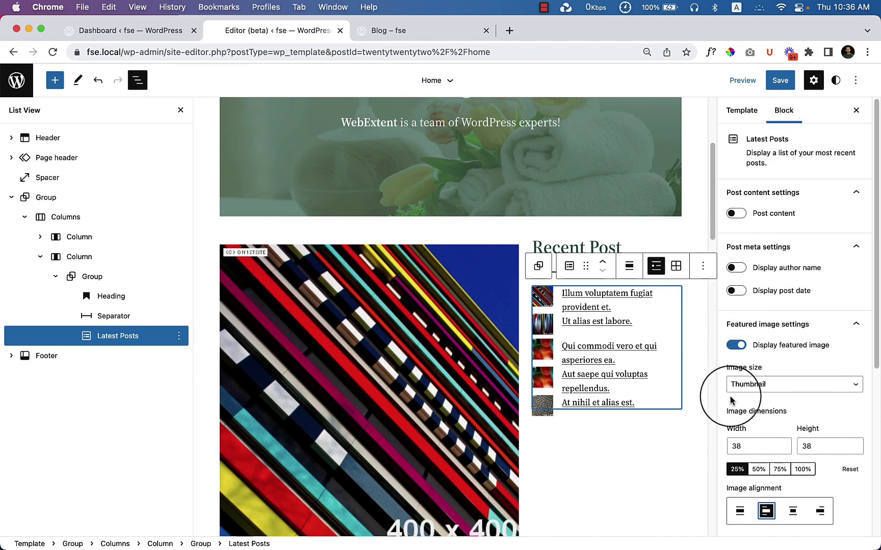
- Try displaying the post date in the Latest Posts block and switch it off again
left_click(738, 292)
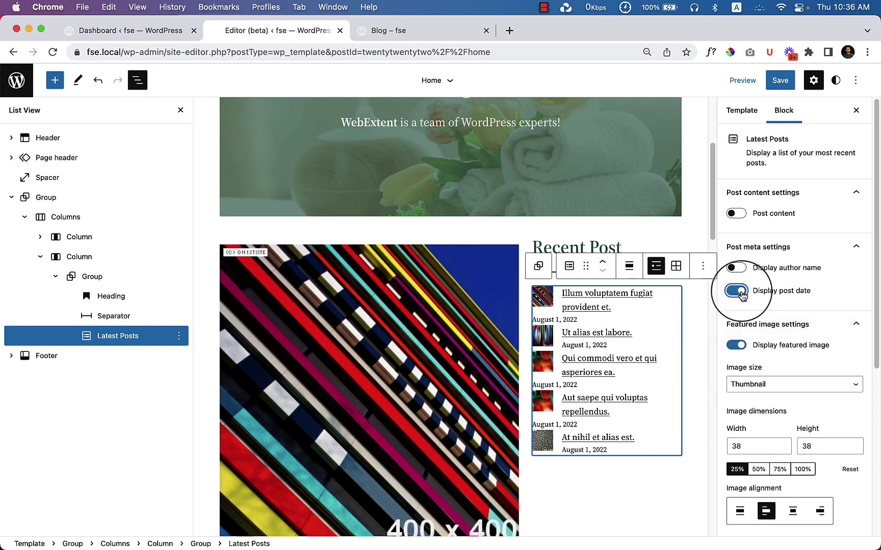
left_click(738, 292)
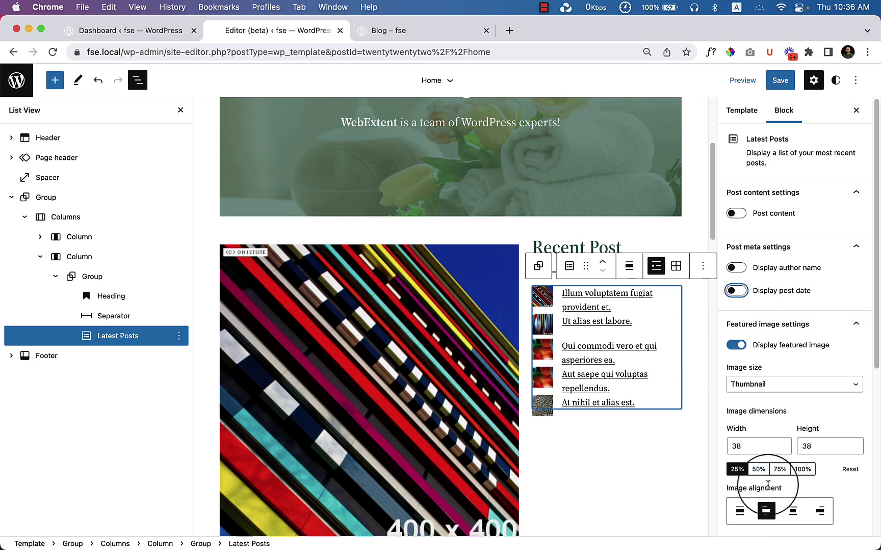
- Try centre alignment for the Latest Posts featured images and set them to align right
left_click(792, 512)
left_click(819, 511)
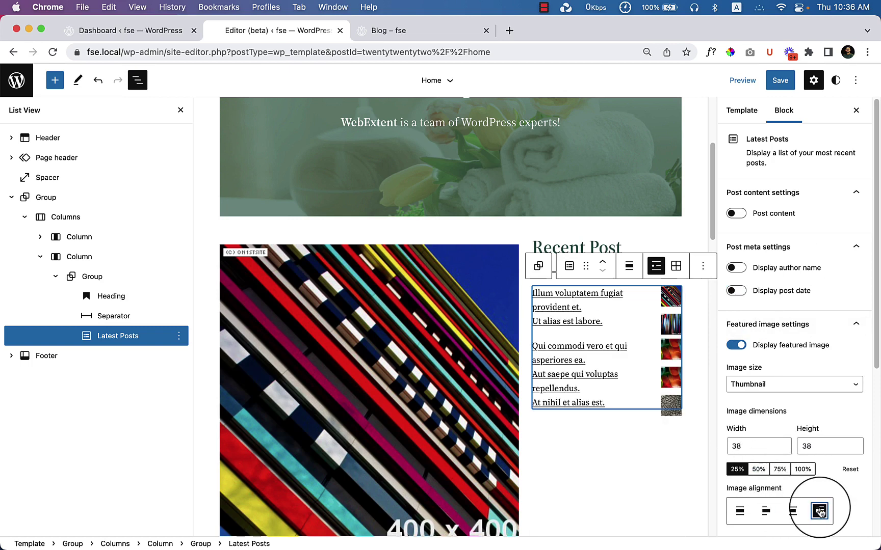
- Align the Latest Posts featured images left at 50% size and display the post date, leaving the author name switched off
left_click(765, 512)
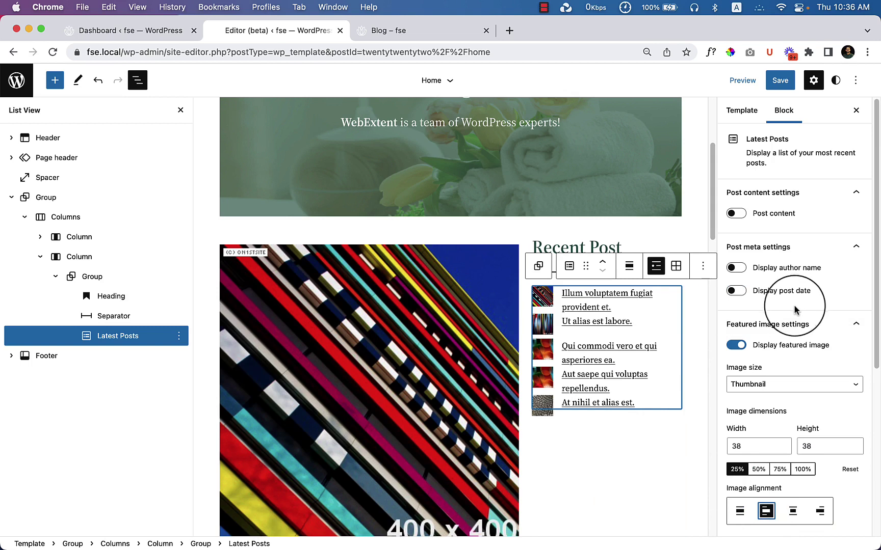
left_click(737, 269)
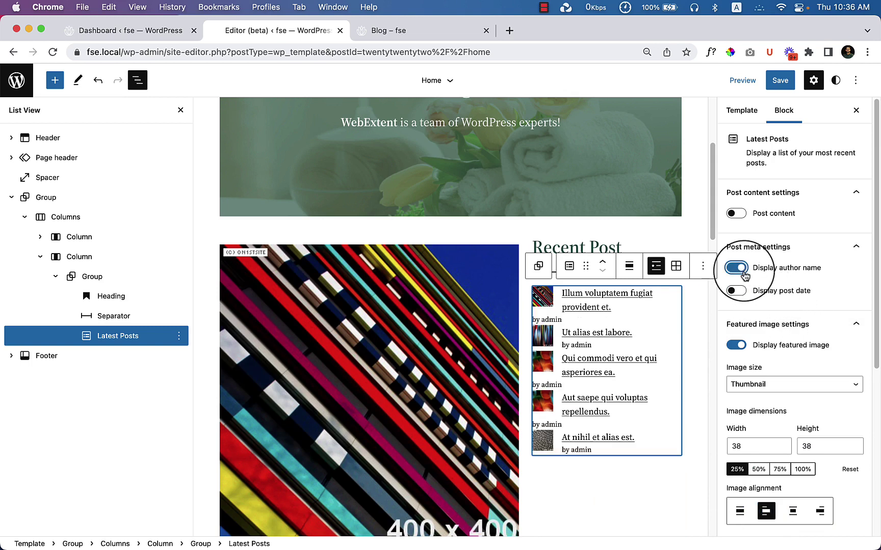
left_click(737, 269)
left_click(738, 292)
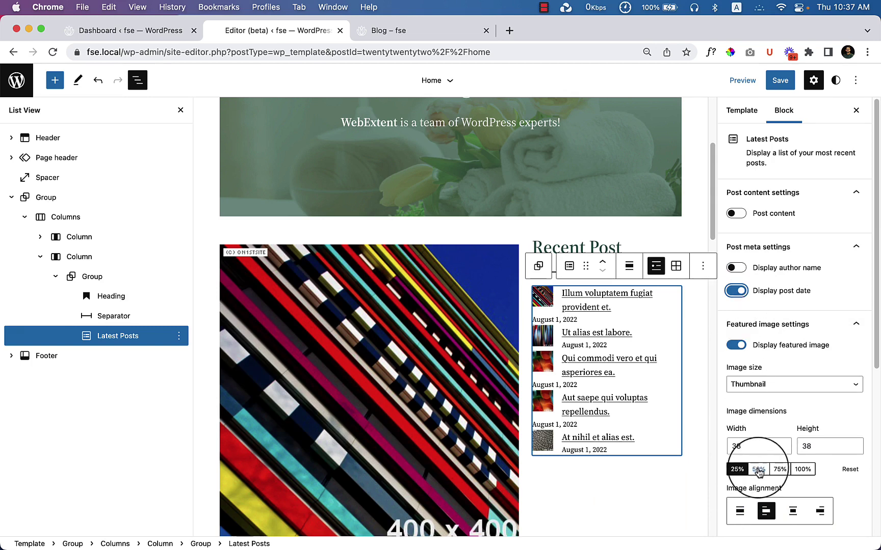
left_click(758, 470)
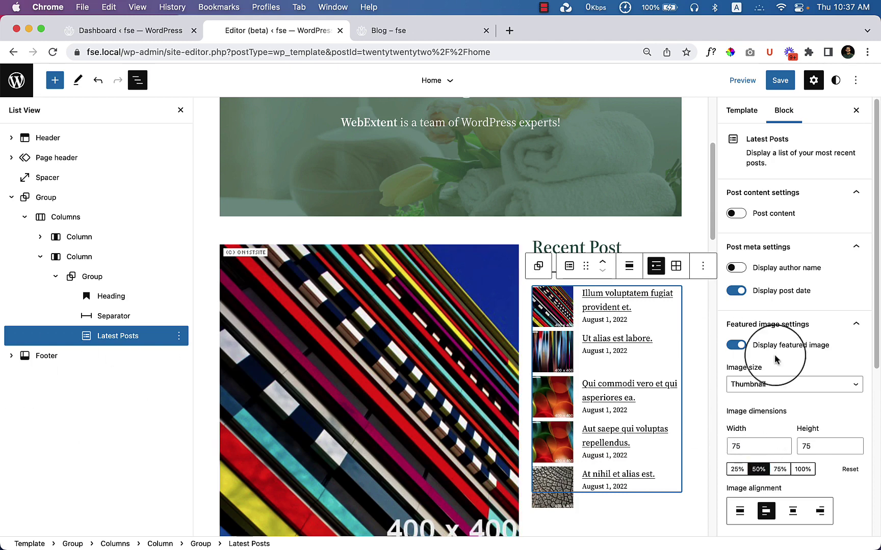
- Add links to the featured images in the Latest Posts block and save the template
scroll(775, 359, "down", 8)
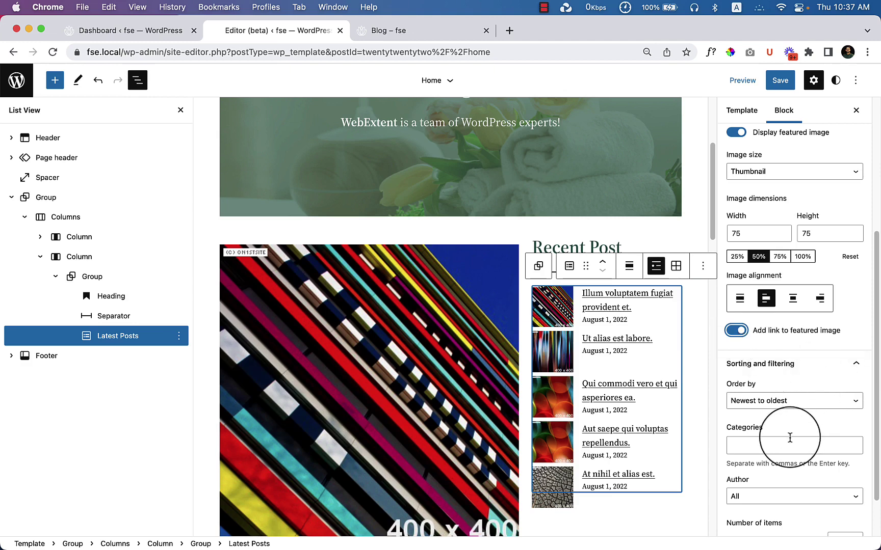
scroll(790, 436, "down", 1)
scroll(795, 505, "down", 1)
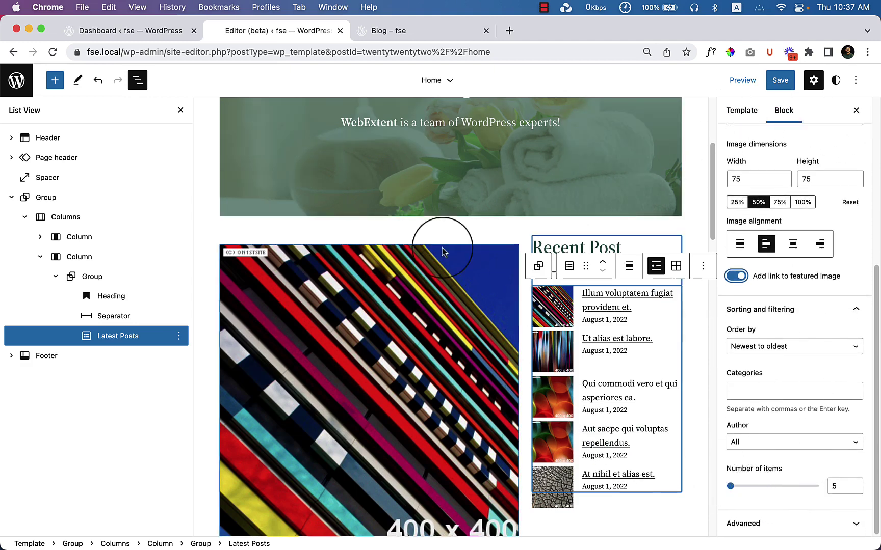
scroll(369, 360, "down", 20)
scroll(581, 251, "up", 20)
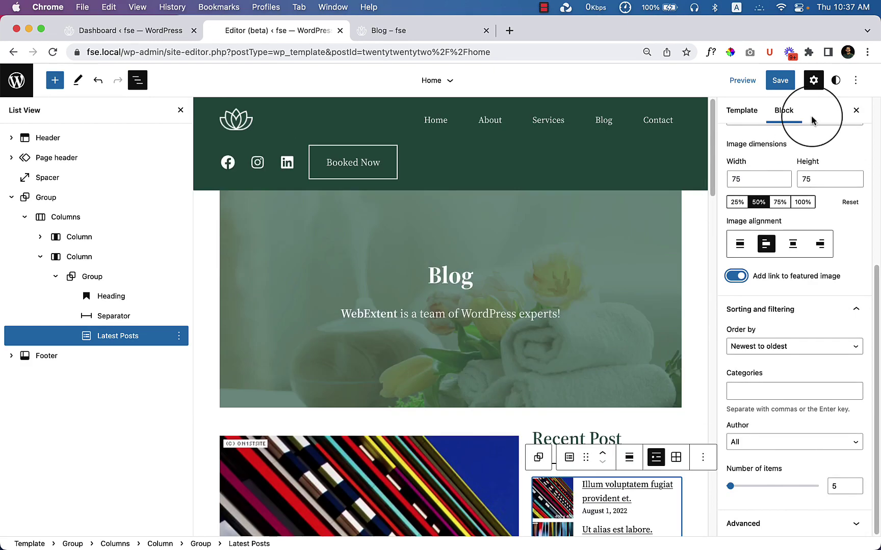
left_click(780, 81)
left_click(780, 87)
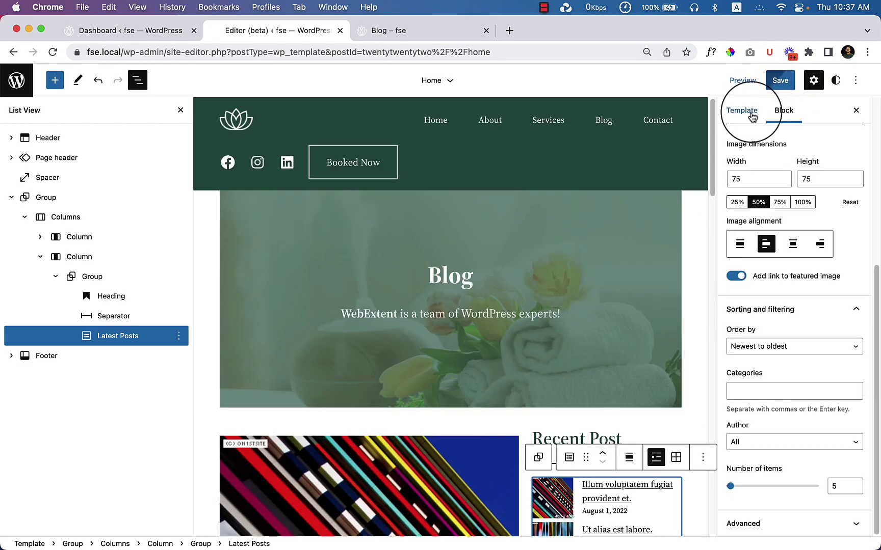
- Reload the live Blog page and review its header, post list, Recent Post sidebar and pagination
left_click(426, 34)
right_click(381, 165)
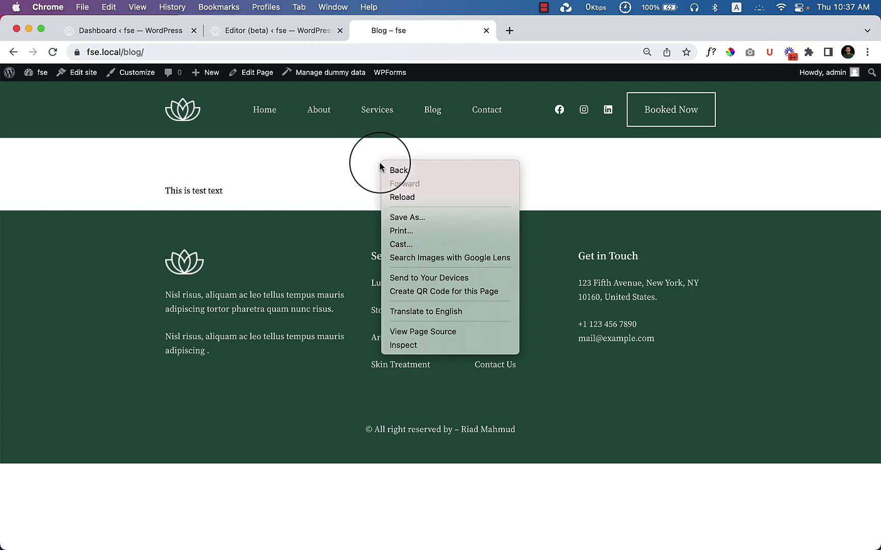
left_click(405, 197)
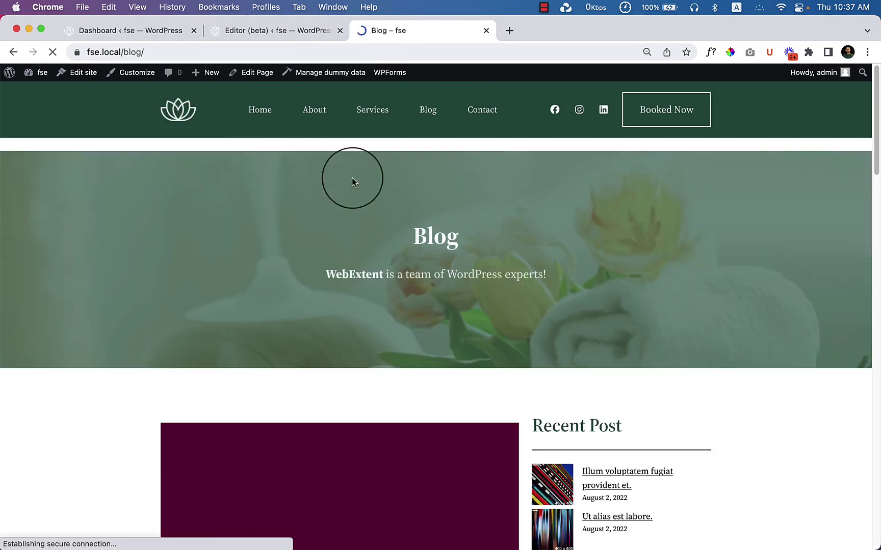
scroll(503, 252, "down", 10)
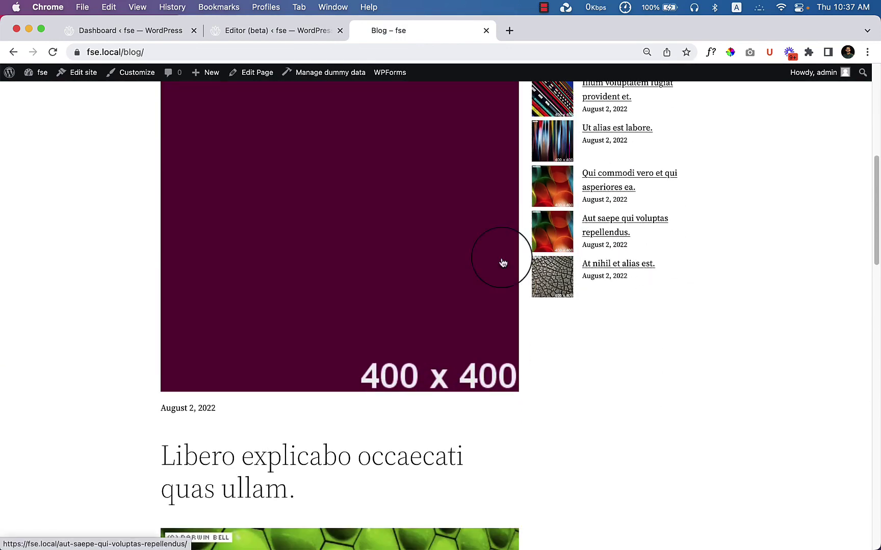
scroll(501, 259, "up", 6)
scroll(741, 397, "down", 6)
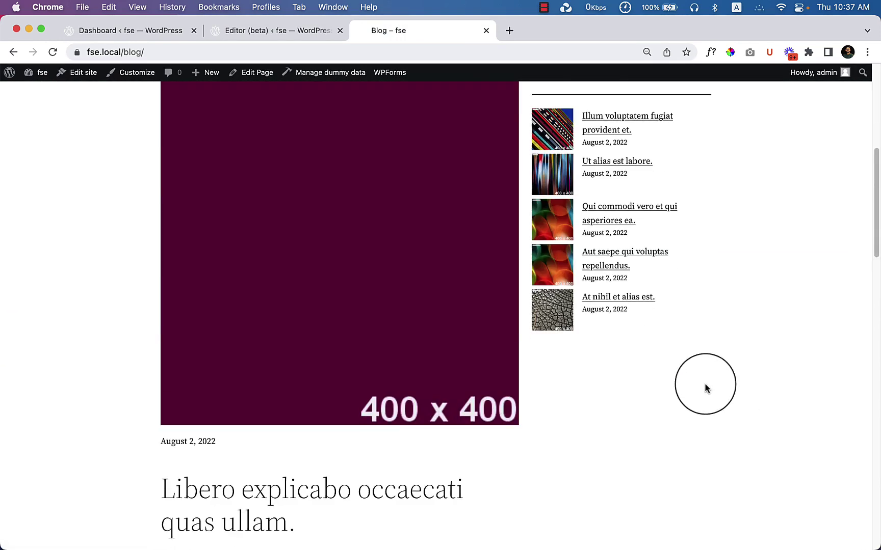
scroll(523, 400, "down", 2)
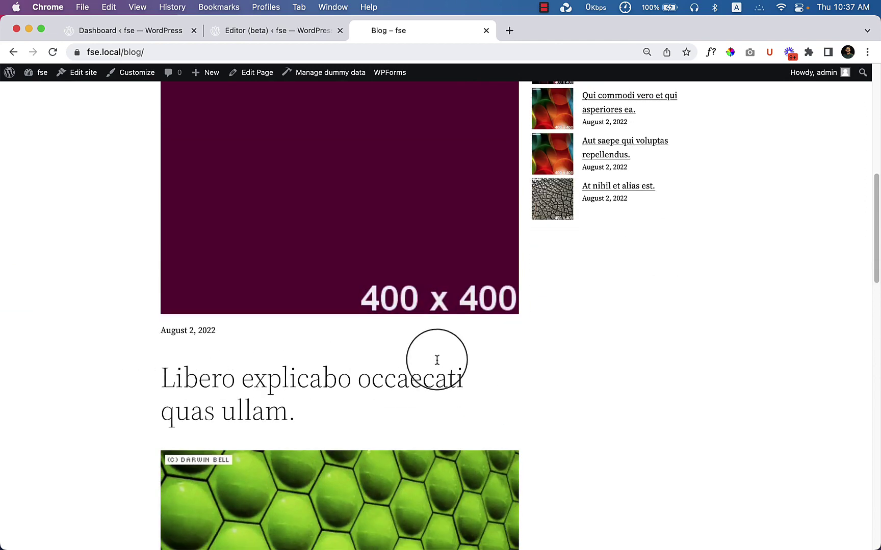
scroll(262, 386, "down", 3)
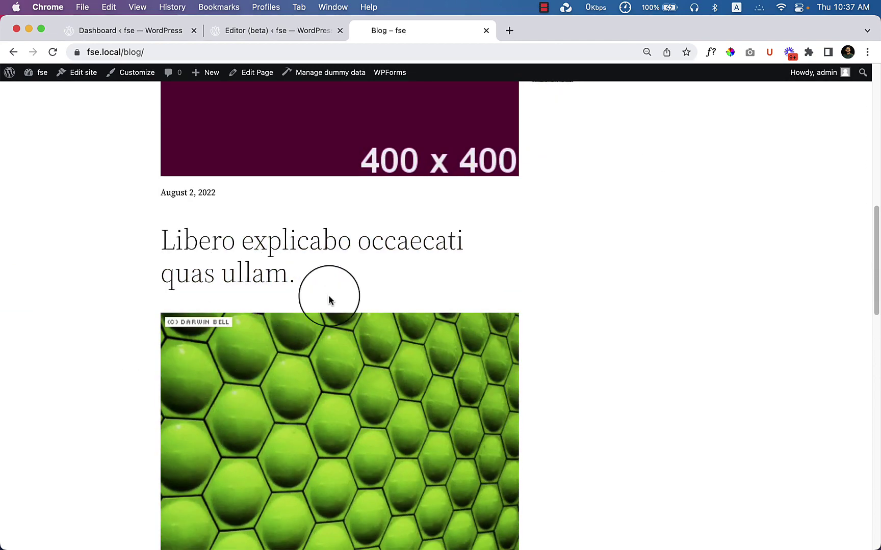
scroll(491, 338, "down", 20)
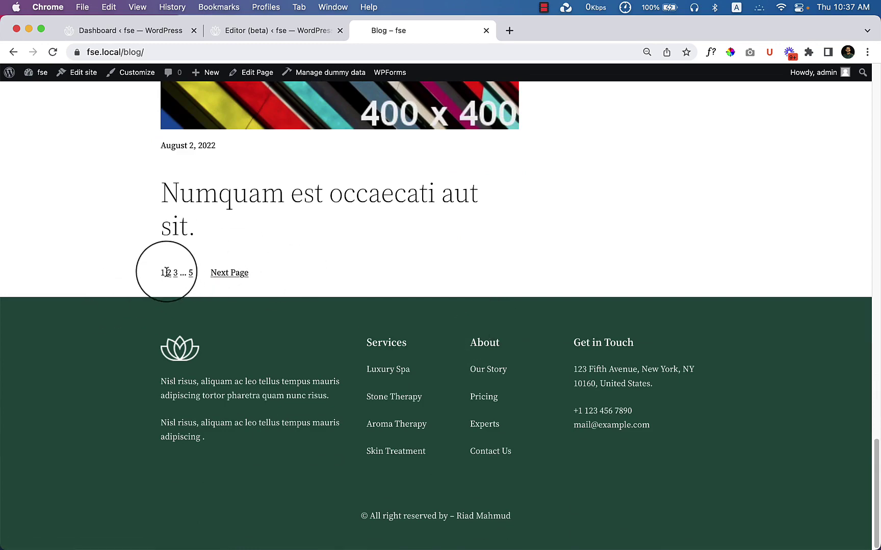
scroll(375, 301, "up", 20)
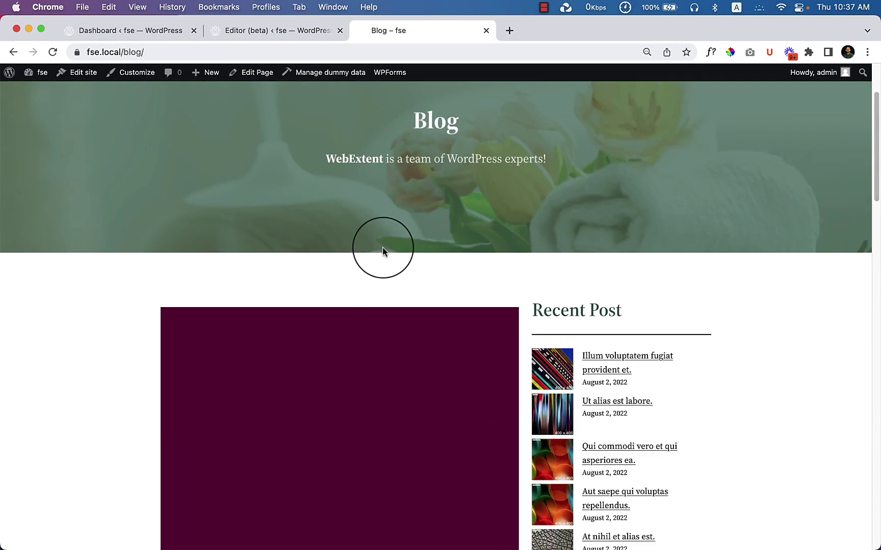
- Return to the template editor and examine the Query Loop's Post Template, Post Featured Image and Post Date blocks
left_click(239, 30)
scroll(338, 291, "down", 4)
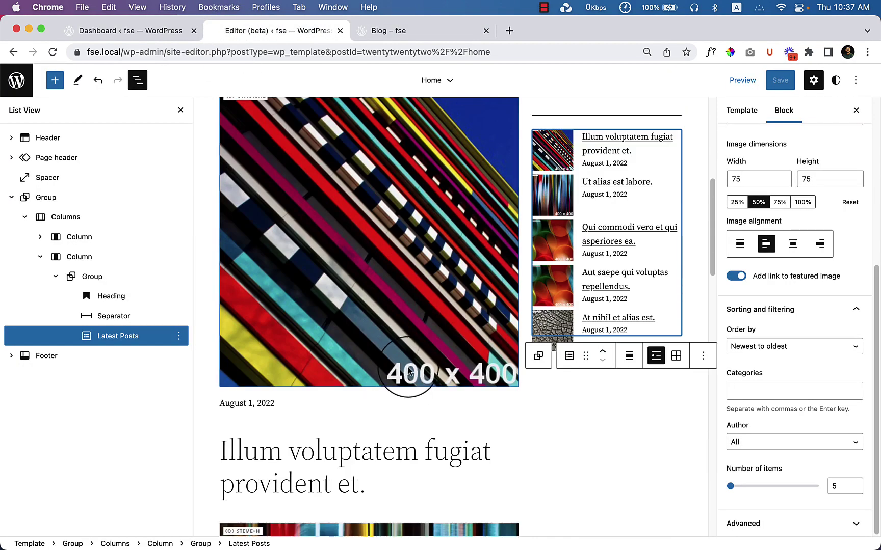
left_click(394, 439)
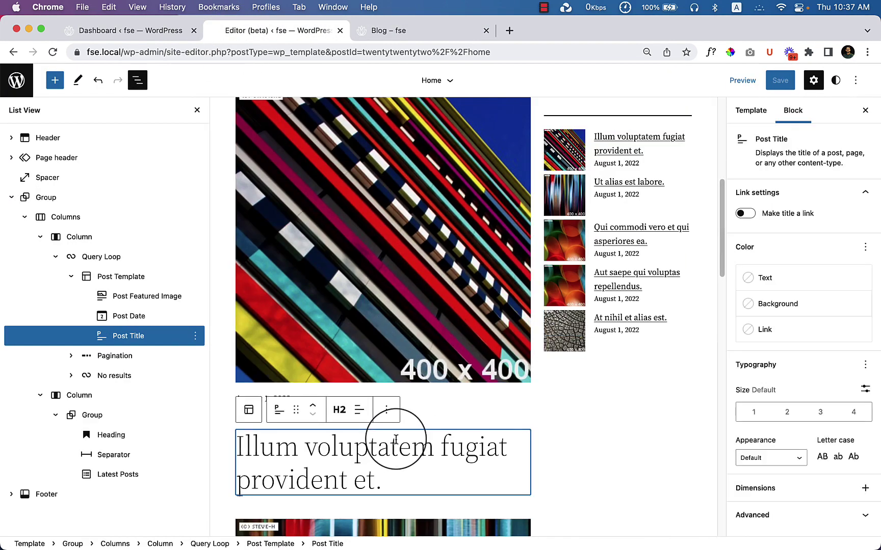
left_click(125, 315)
left_click(127, 281)
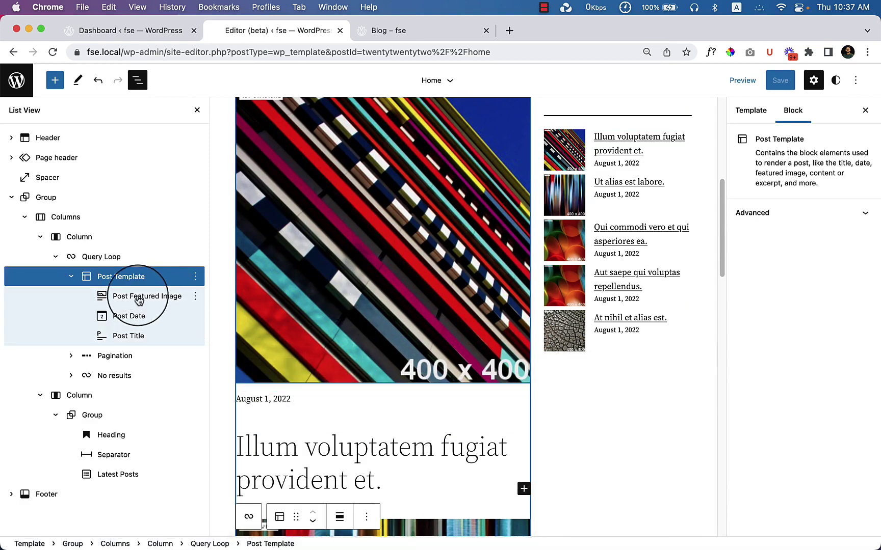
left_click(138, 300)
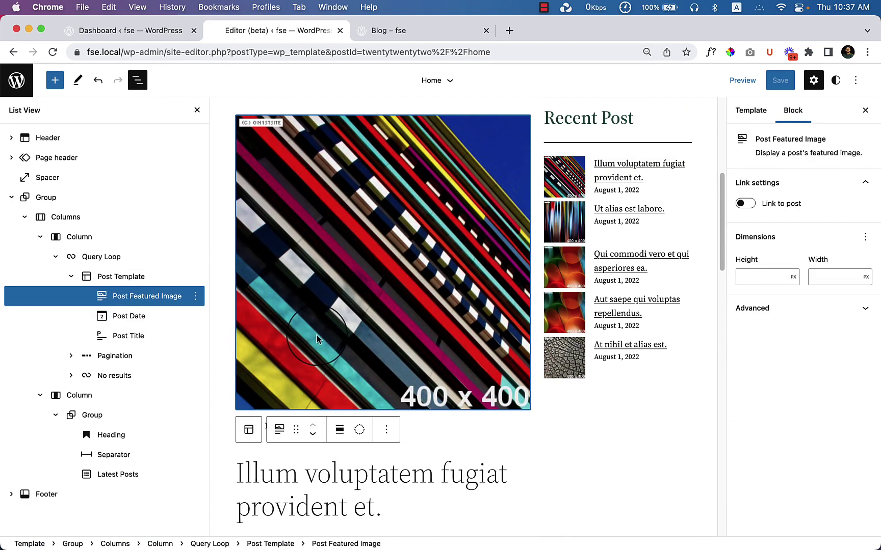
left_click(150, 325)
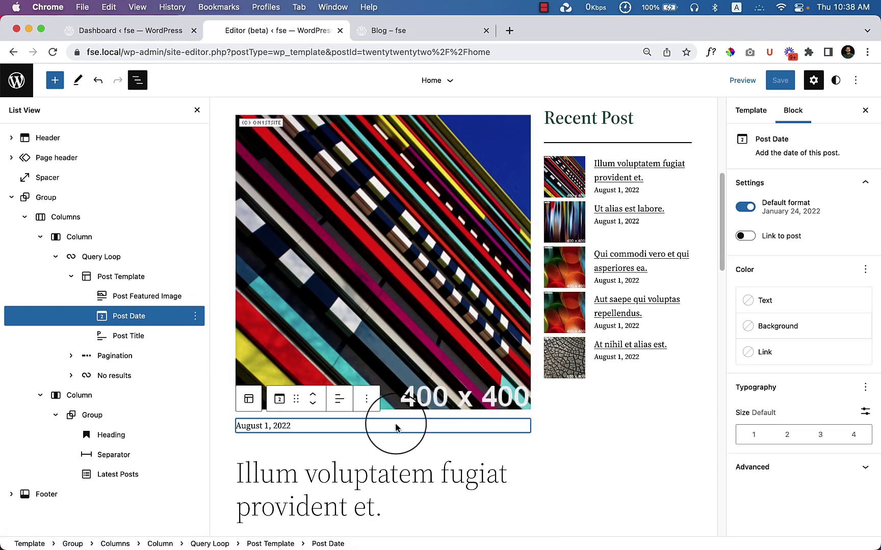
scroll(392, 423, "down", 1)
- Make the Post Title in the Query Loop a link to its post
left_click(159, 339)
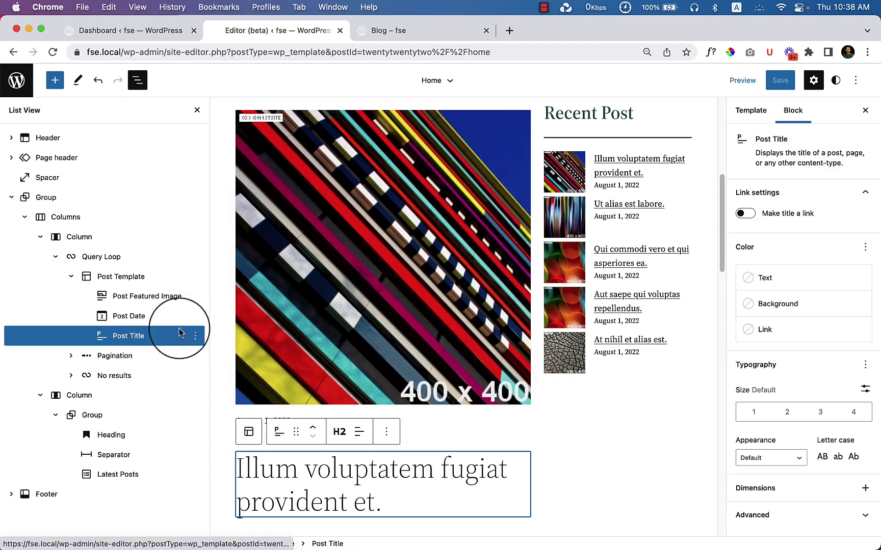
left_click(753, 214)
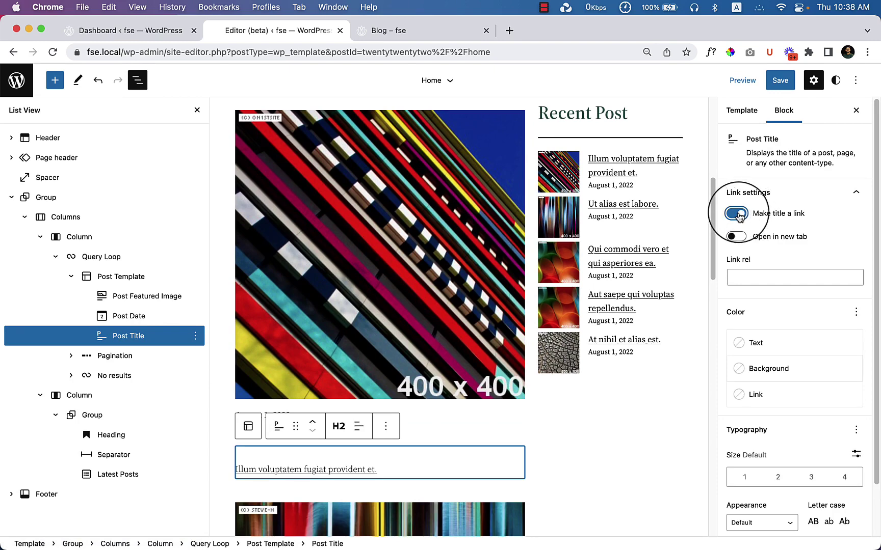
left_click(739, 215)
left_click(743, 214)
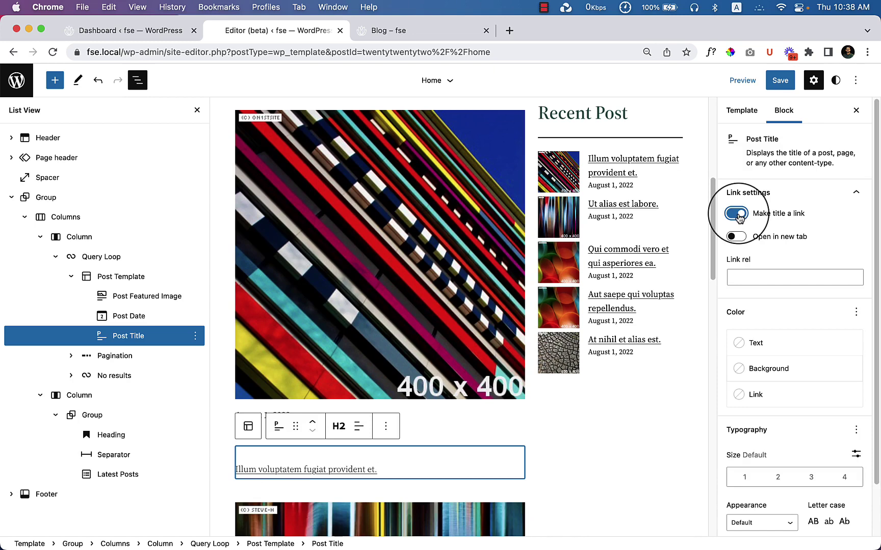
left_click(736, 215)
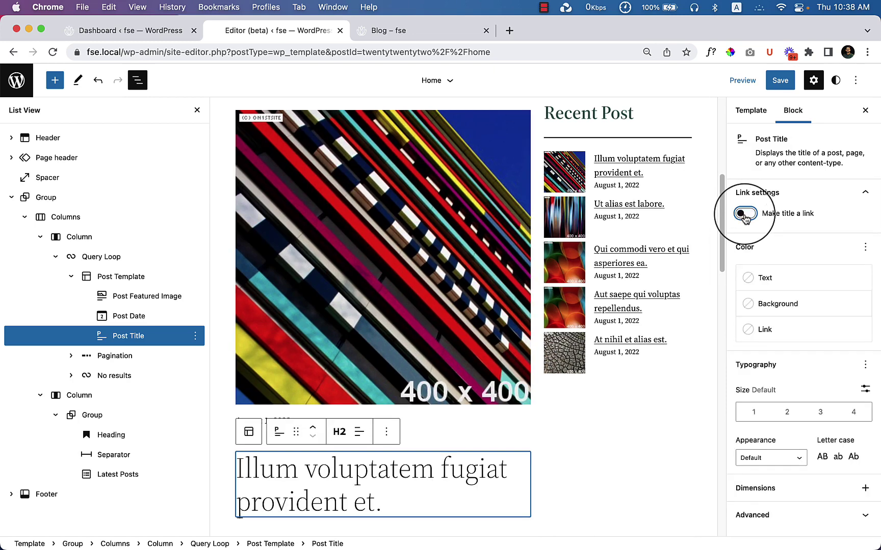
left_click(744, 215)
left_click(743, 215)
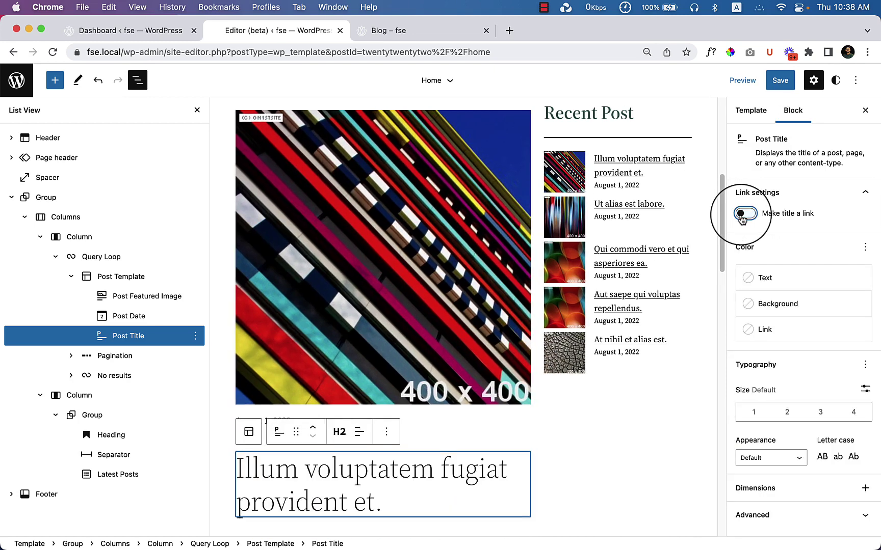
left_click(743, 215)
left_click(741, 216)
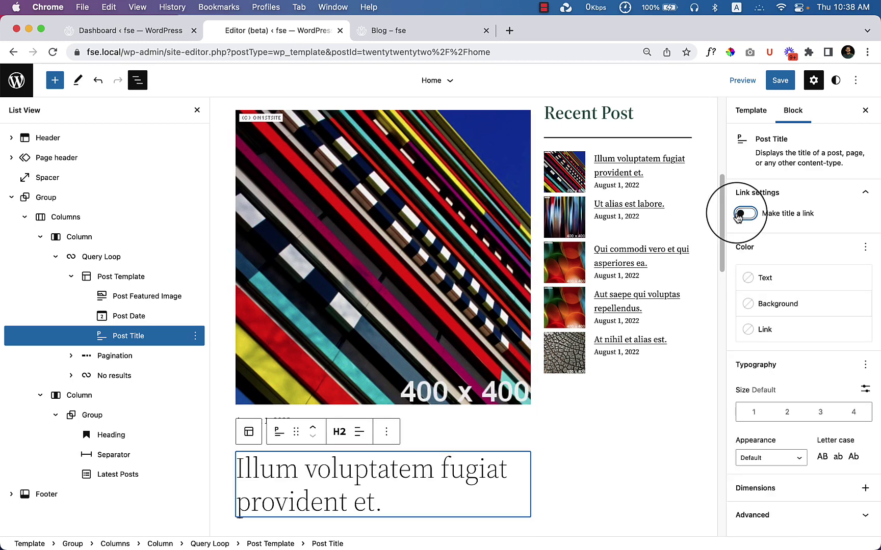
left_click(739, 215)
- Set a custom font size of 30 px for the Query Loop's Post Title
scroll(792, 433, "down", 2)
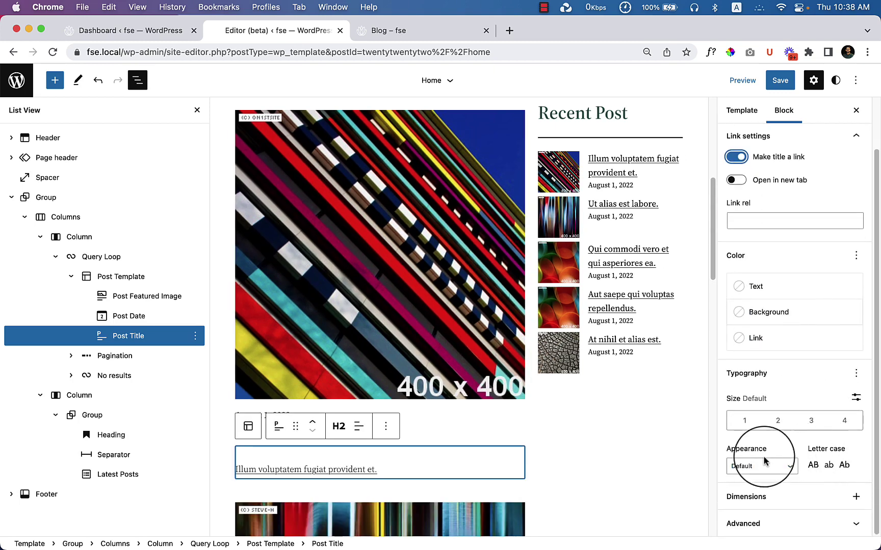
left_click(856, 398)
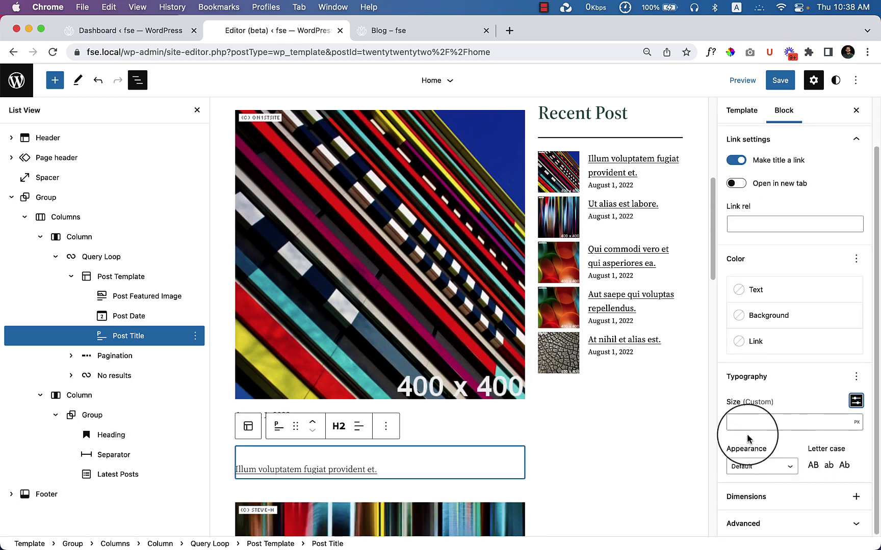
left_click(751, 423)
type("30")
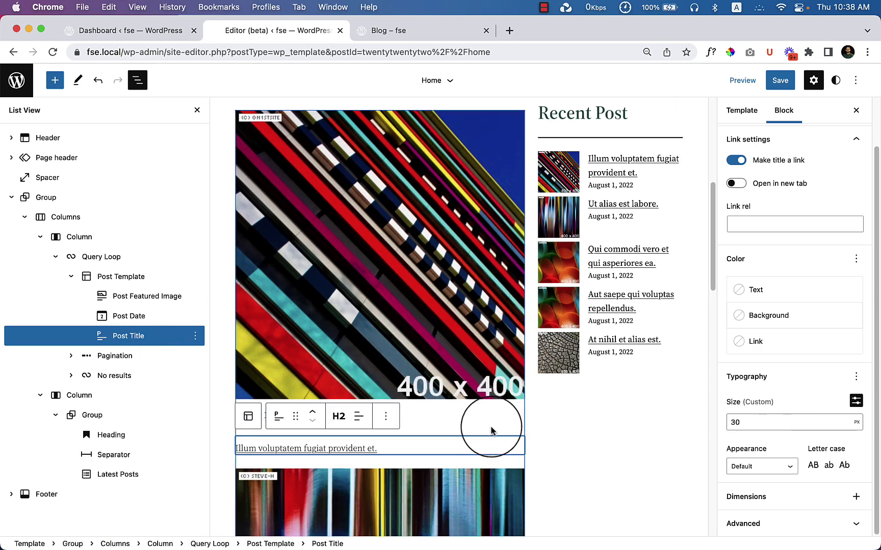
left_click(567, 438)
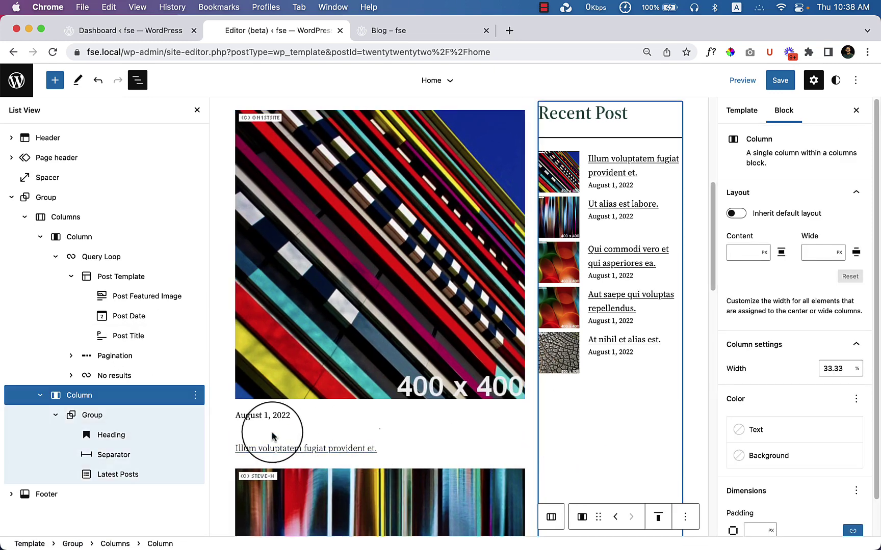
- Set the Post Title's appearance to Semi Bold and its text colour to the theme's Primary colour (205B4E)
left_click(449, 450)
left_click(775, 521)
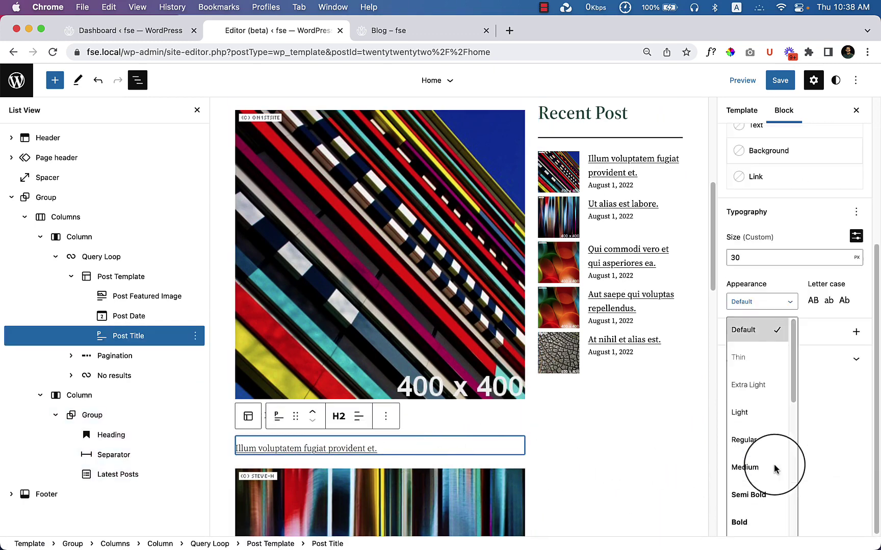
left_click(757, 493)
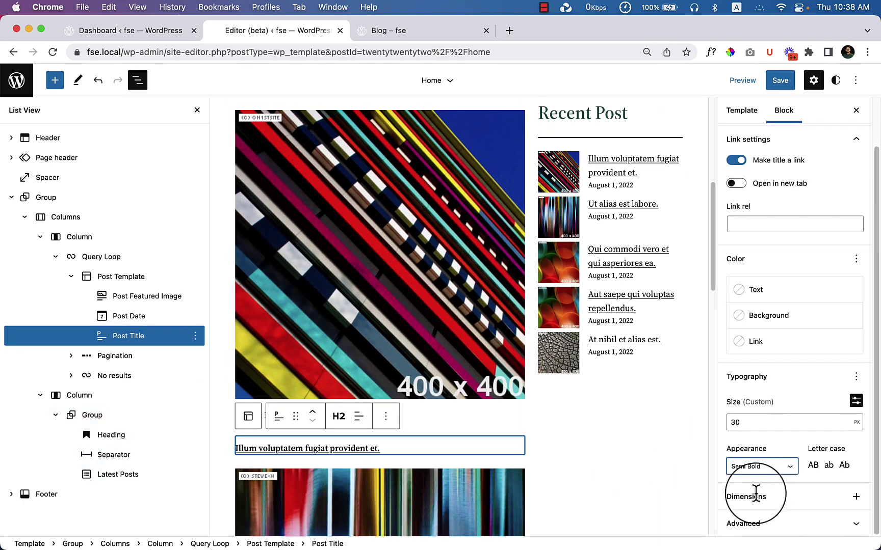
left_click(738, 299)
left_click(609, 348)
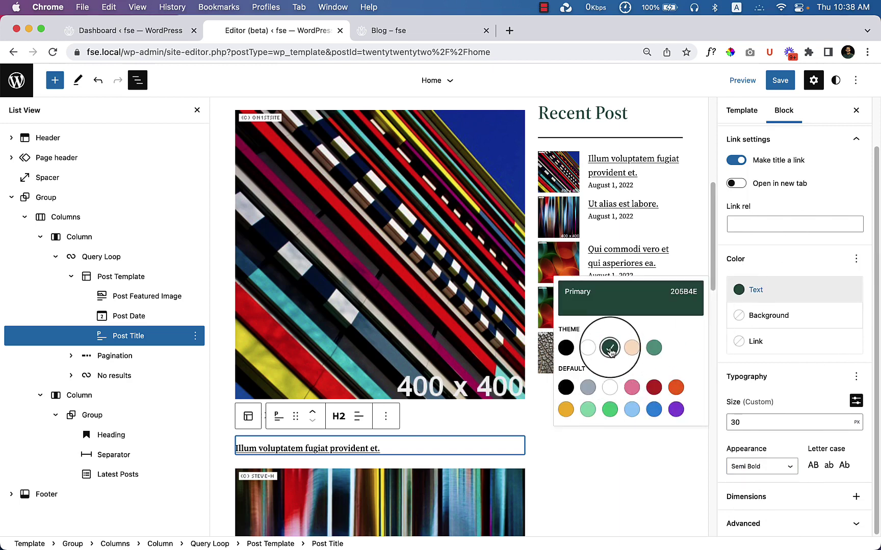
- Show the margin control in the Post Title's dimension settings and check the Post Date and Post Title blocks
left_click(857, 499)
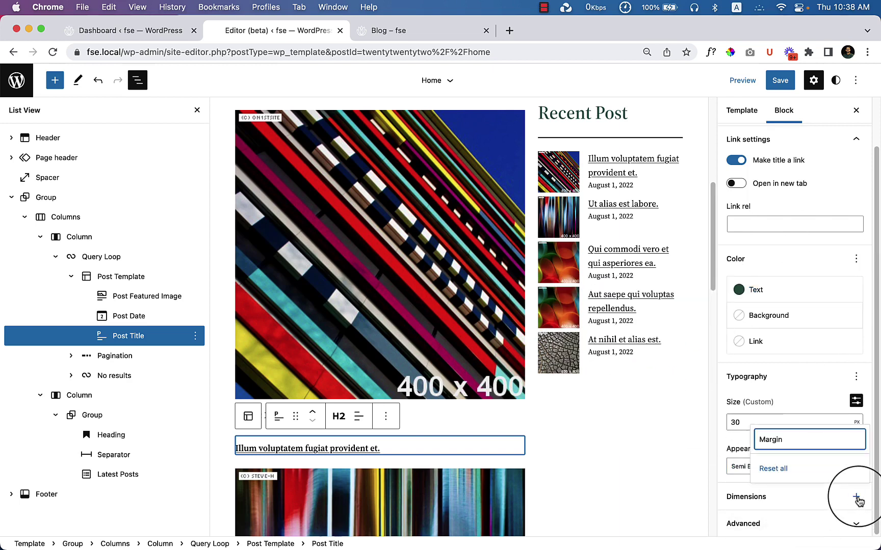
left_click(803, 441)
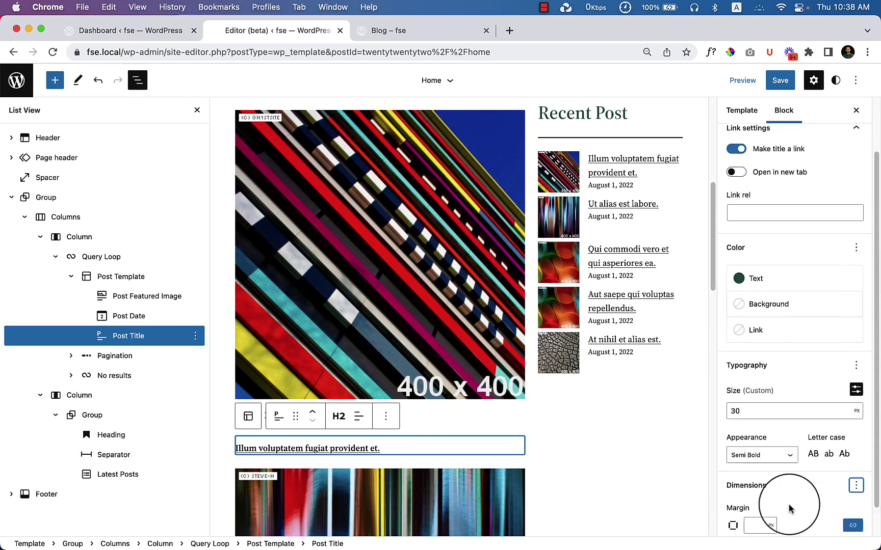
left_click(478, 415)
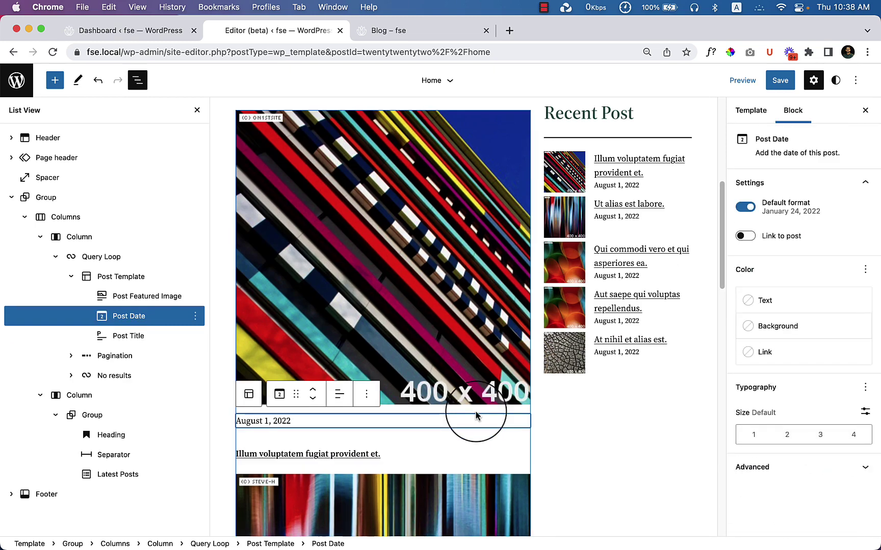
left_click(464, 453)
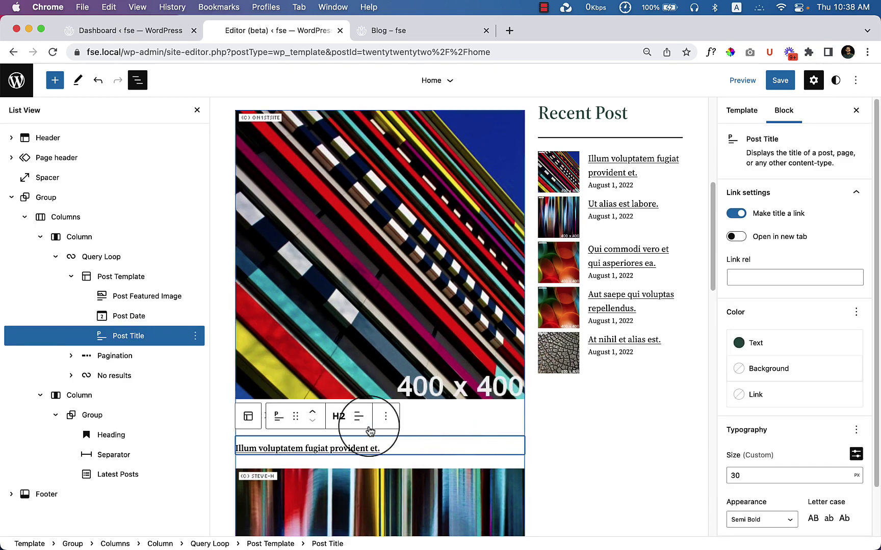
- Try to add a Post Excerpt block below the title in the Query Loop's Post Template, searching the block library for "exc"
left_click(116, 352)
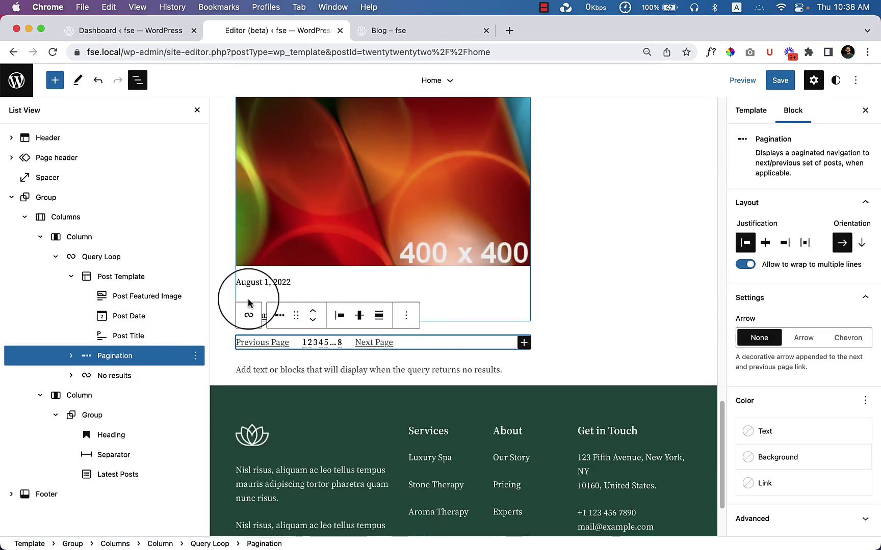
left_click(152, 294)
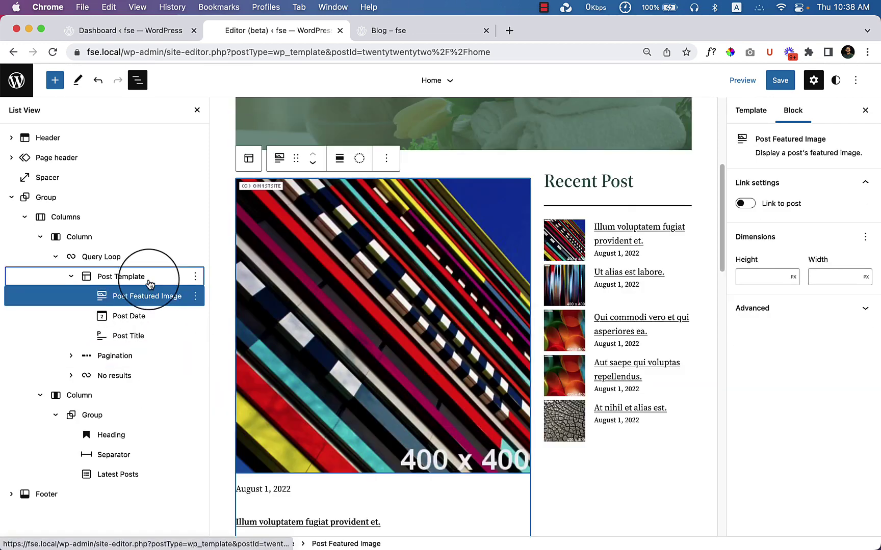
left_click(150, 280)
scroll(305, 443, "down", 3)
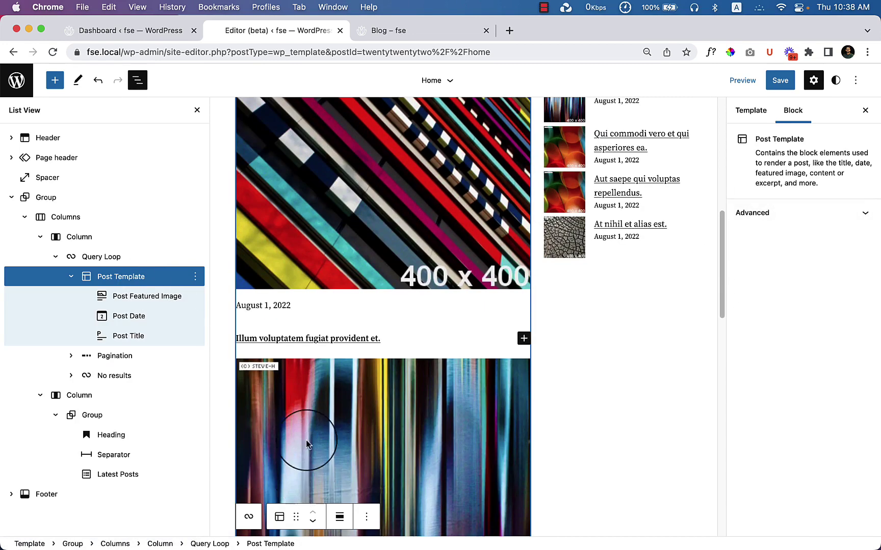
left_click(523, 339)
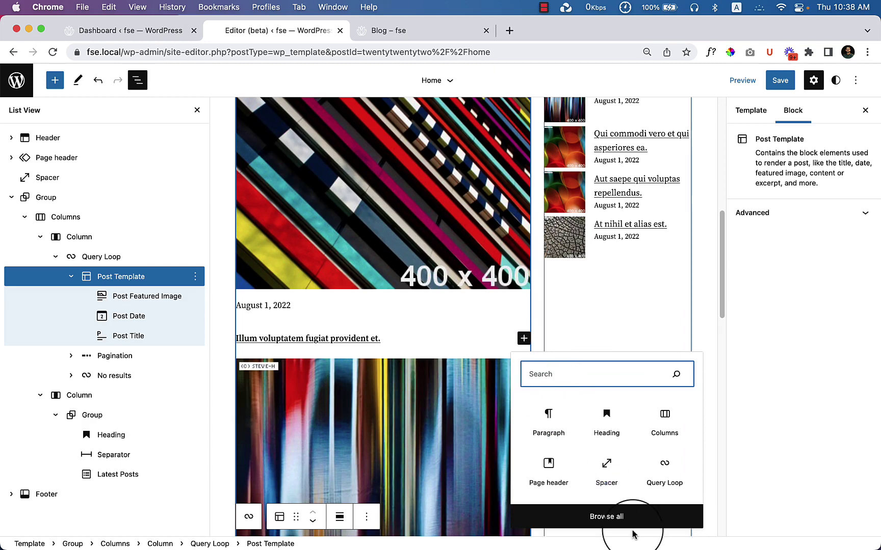
left_click(632, 516)
scroll(30, 399, "down", 10)
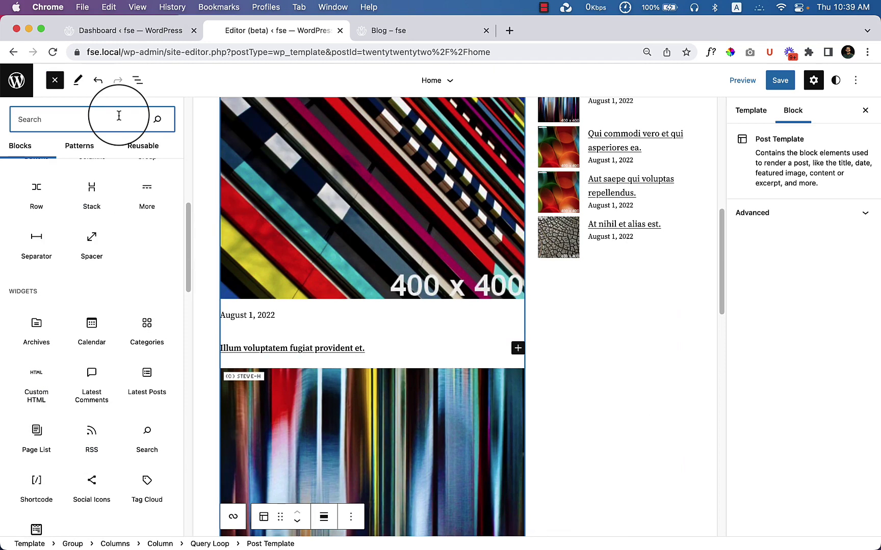
type("ex")
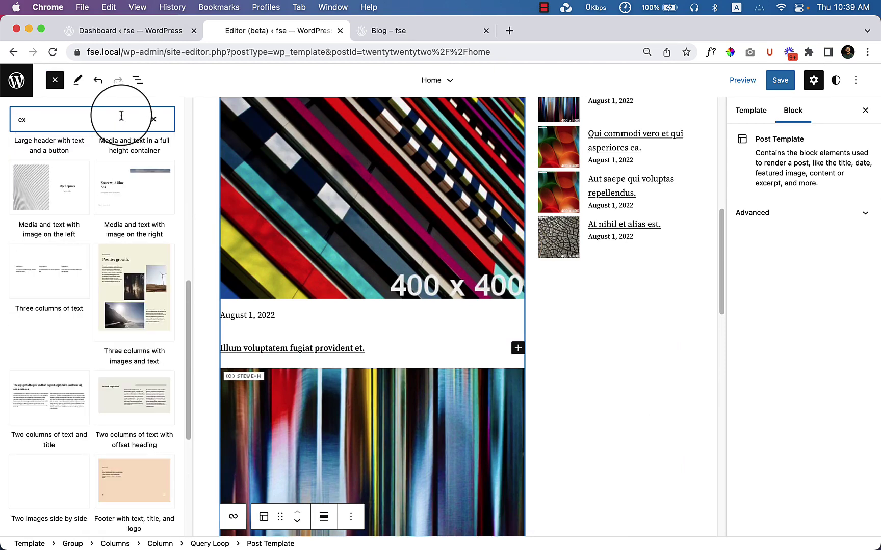
type("c")
left_click_drag(46, 173, 365, 356)
scroll(363, 356, "down", 10)
scroll(358, 363, "down", 5)
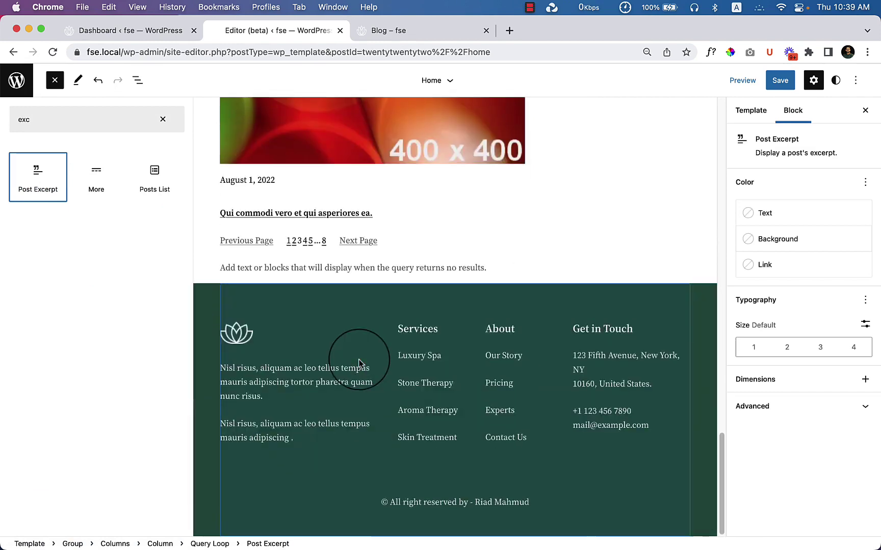
- Move the misplaced Post Excerpt block down past the Post Template within the Query Loop
scroll(359, 360, "up", 15)
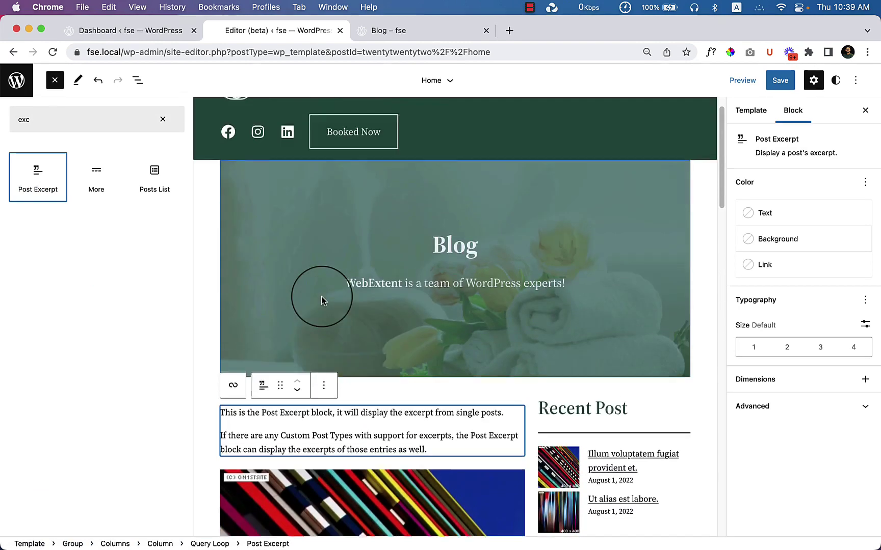
scroll(321, 297, "down", 1)
scroll(321, 296, "down", 1)
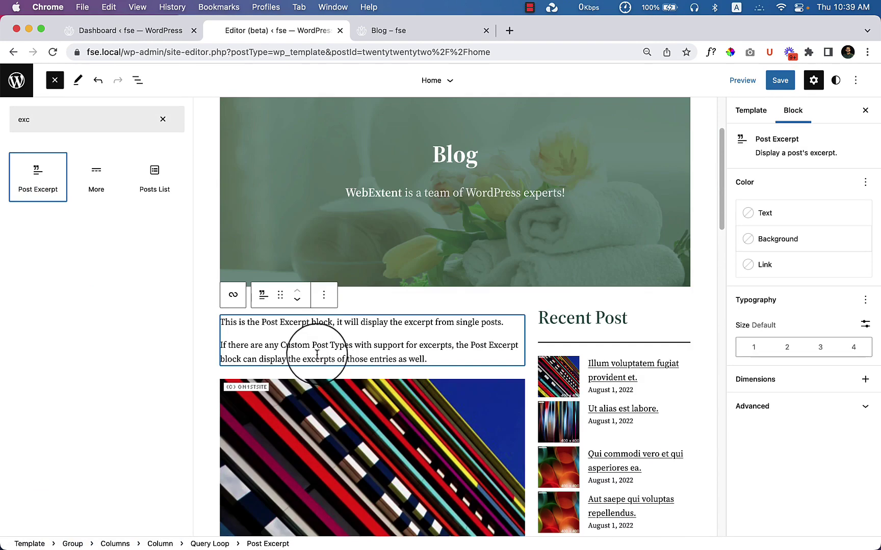
left_click(298, 308)
left_click(157, 261)
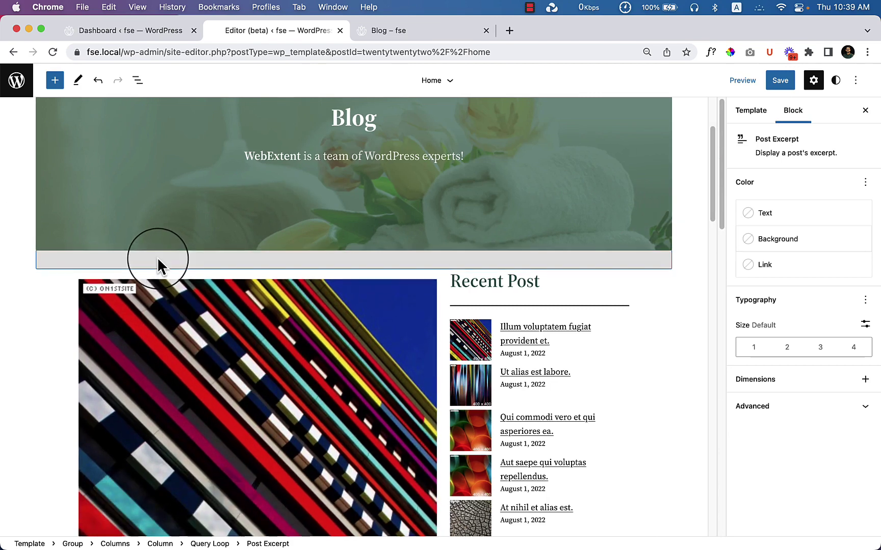
- Remove the Post Excerpt block that sits between the post list and the Pagination
scroll(216, 357, "down", 20)
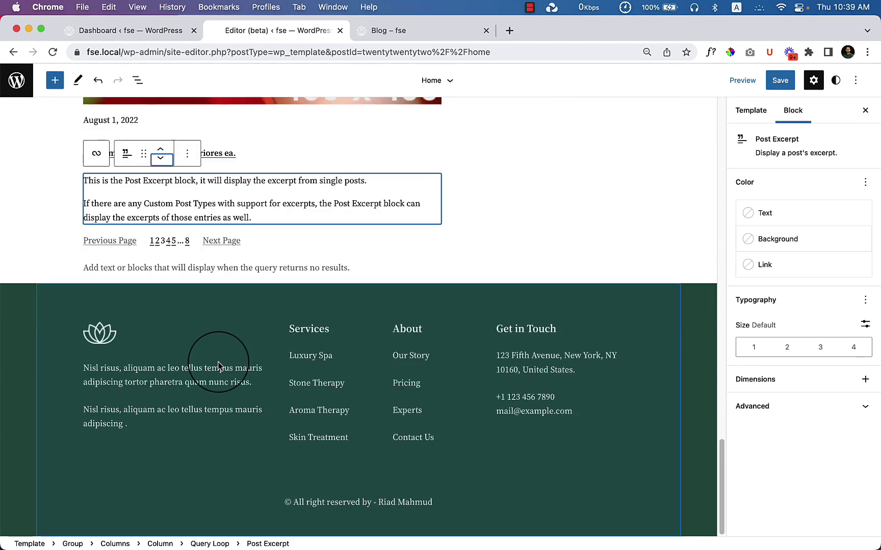
scroll(217, 357, "up", 1)
left_click(187, 181)
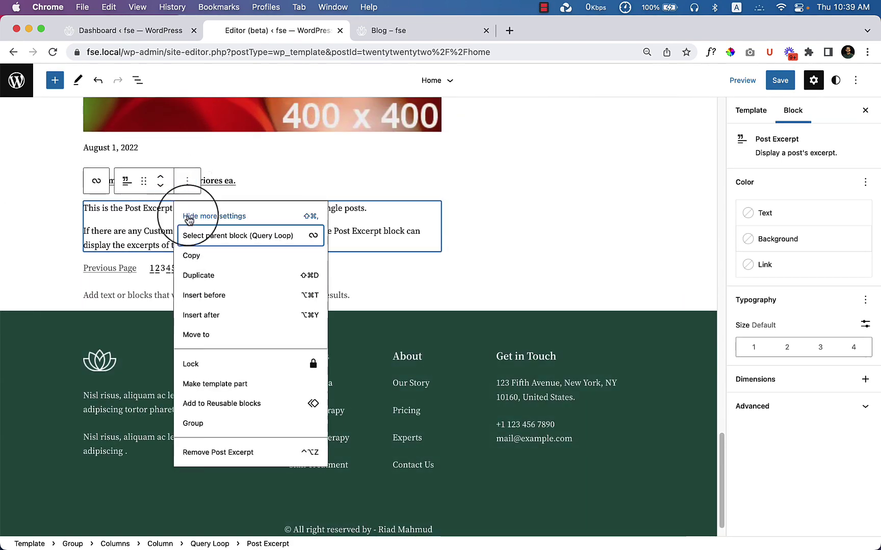
left_click(233, 454)
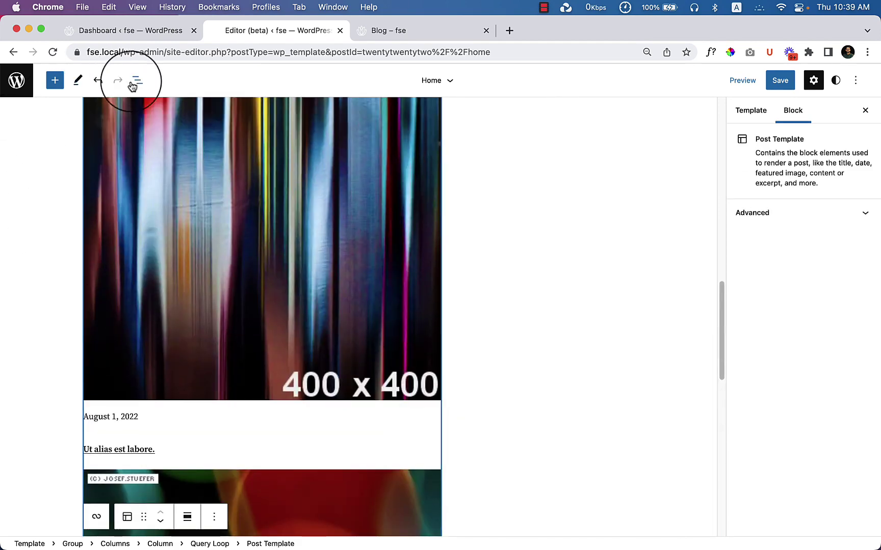
- Show the template's block structure again and expand the Query Loop's Post Template to reach its Post Featured Image and Post Date
left_click(132, 86)
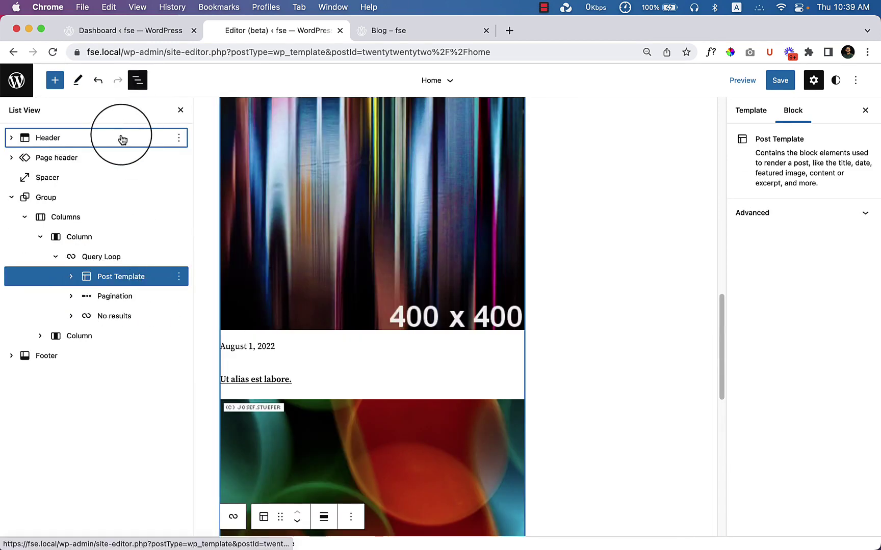
scroll(350, 354, "down", 1)
left_click(112, 315)
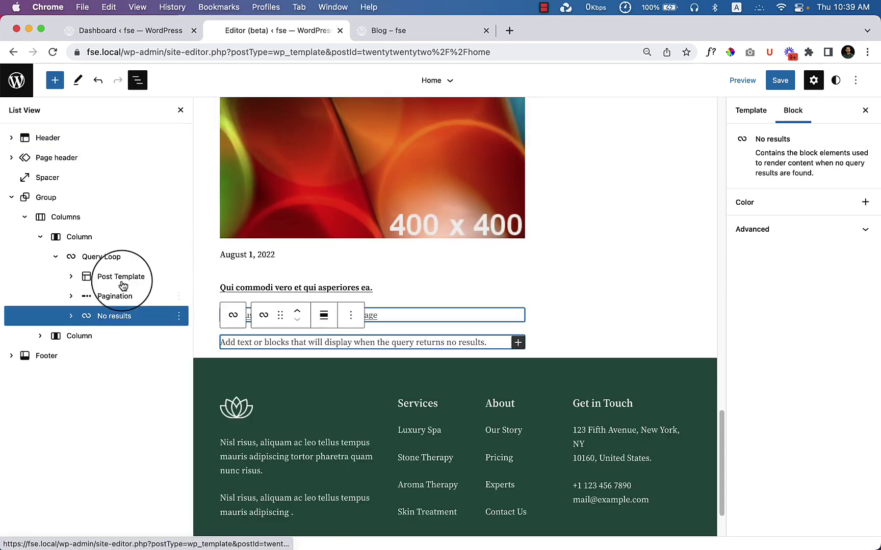
left_click(104, 283)
left_click(72, 276)
left_click(102, 295)
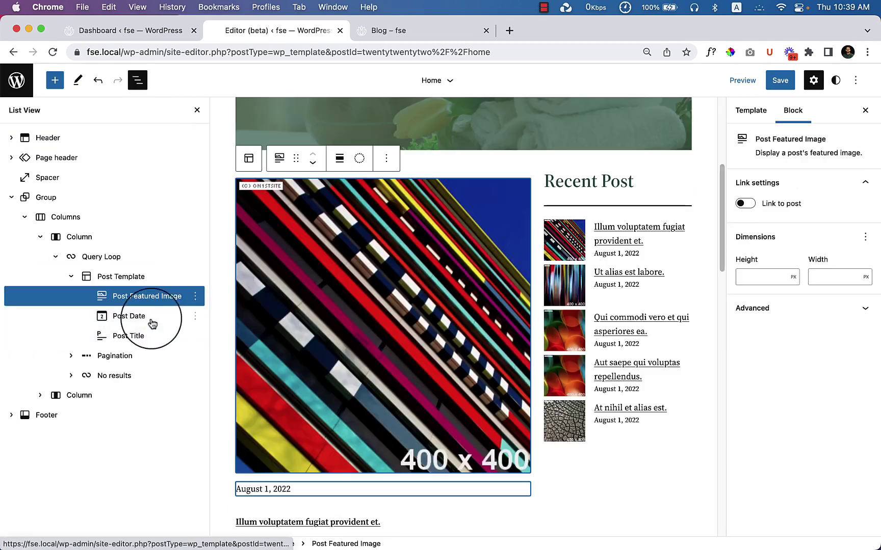
left_click(151, 325)
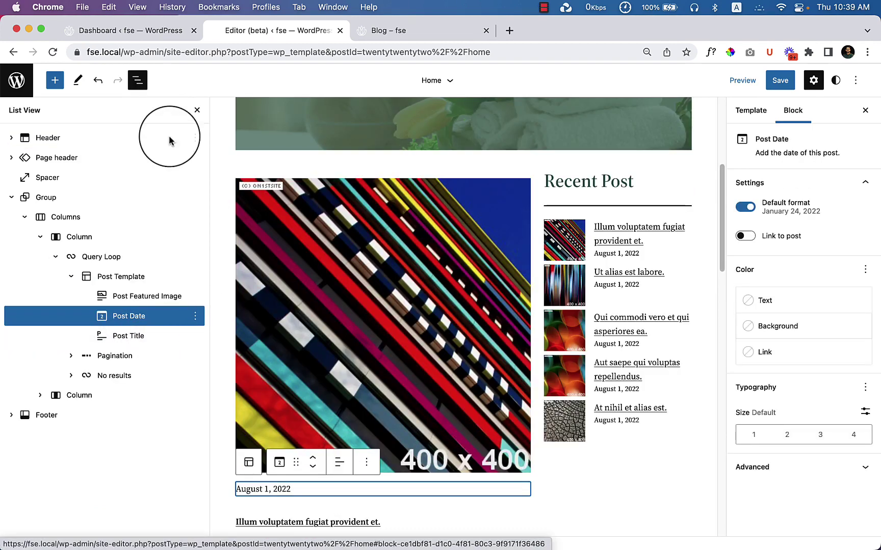
- Insert a Post Excerpt block inside the Post Template and move it below the Post Title
scroll(458, 408, "down", 3)
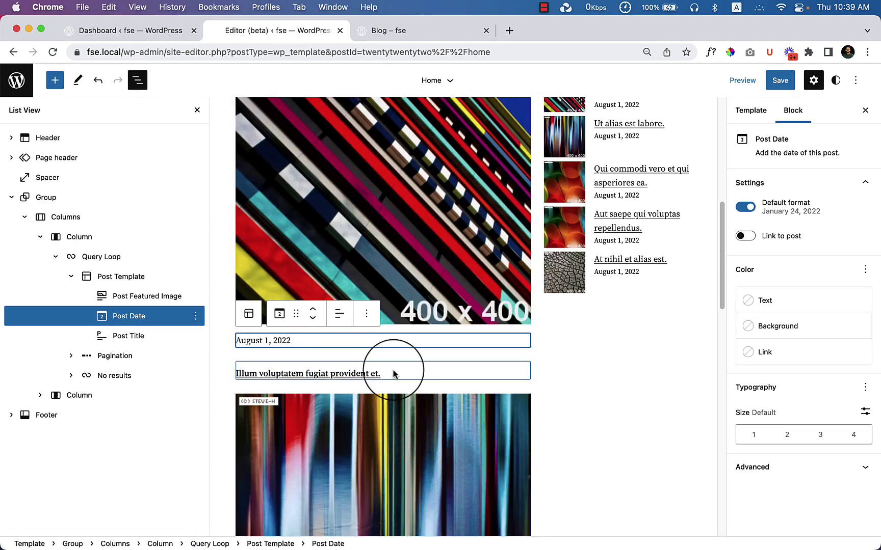
left_click(181, 337)
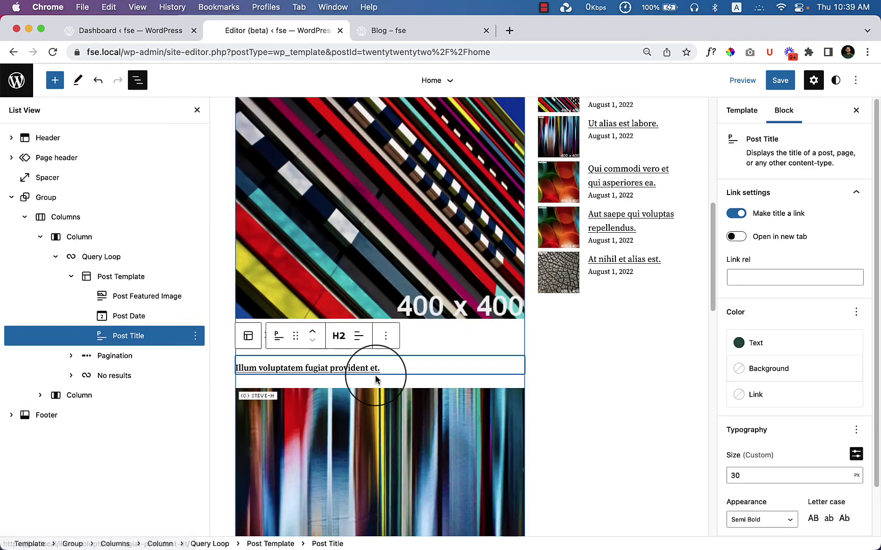
left_click(400, 350)
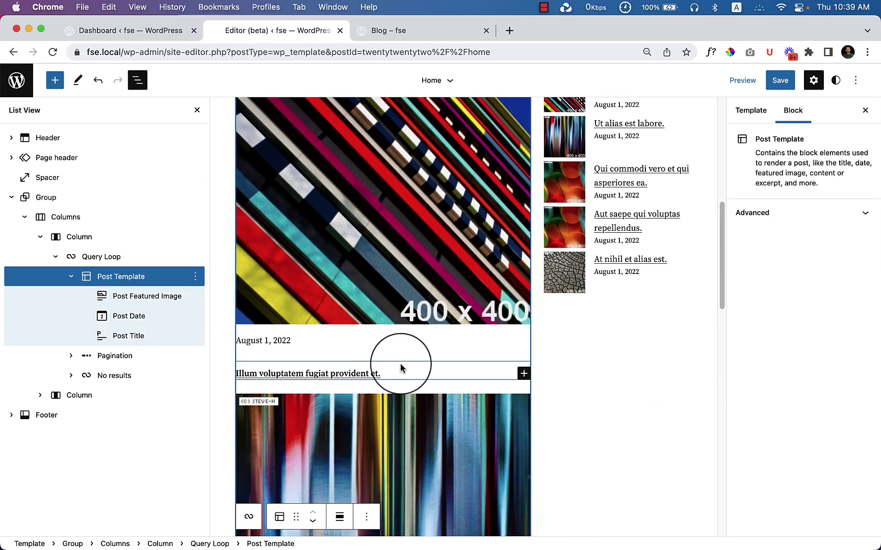
left_click(383, 354)
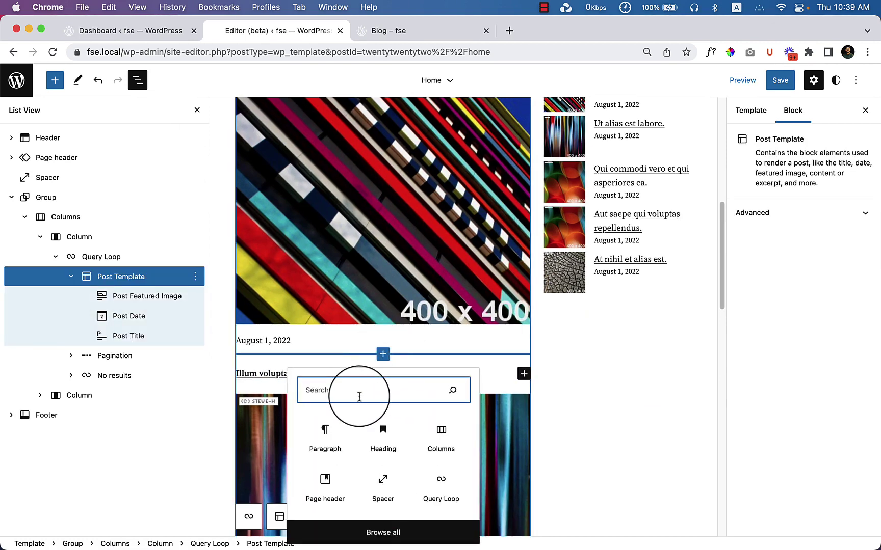
type("post")
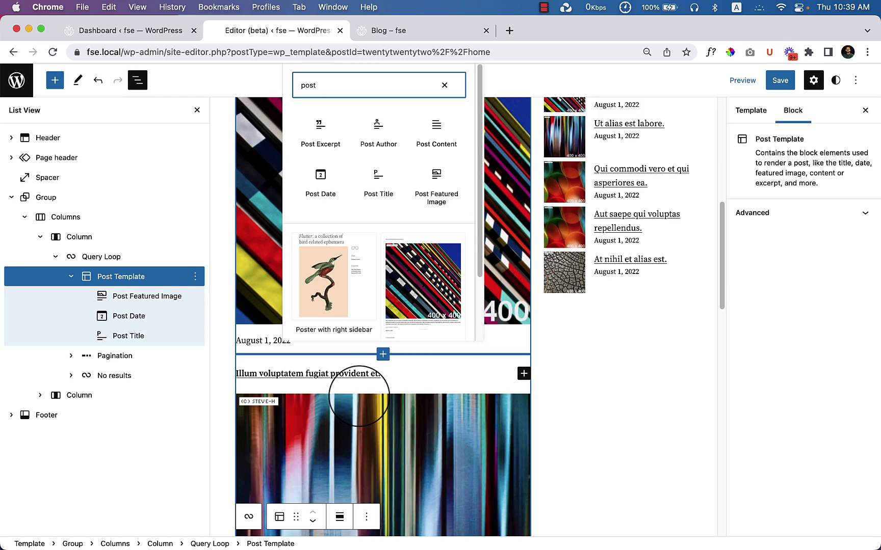
left_click(310, 134)
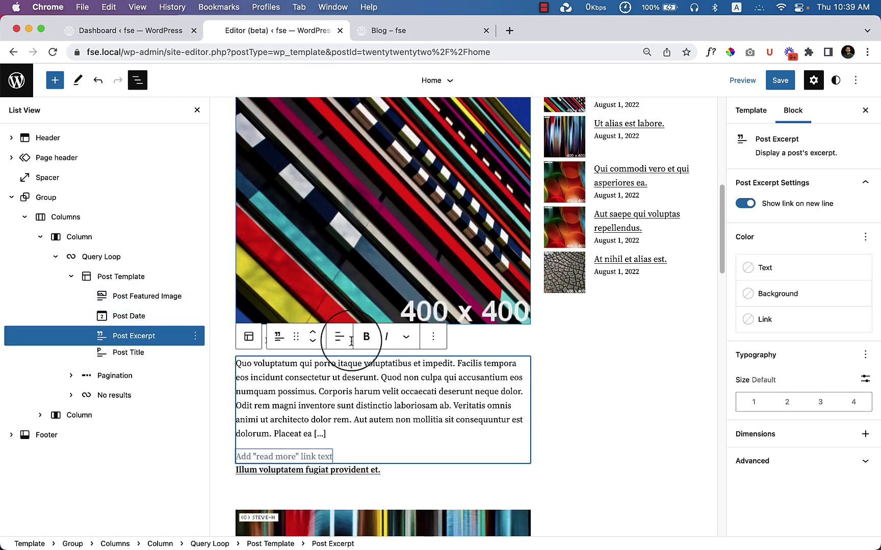
left_click(313, 341)
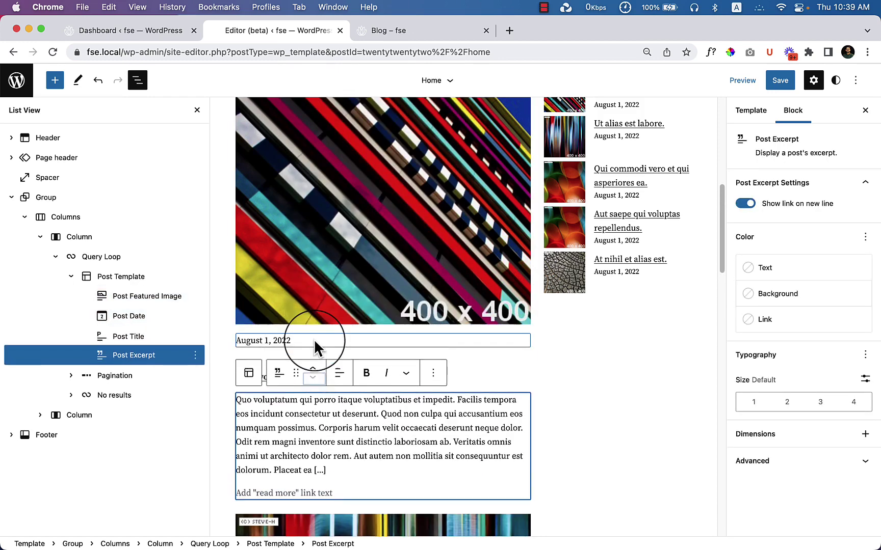
- Set the Post Excerpt's read-more link text to "Read More >>"
left_click(311, 495)
type("Read More >>")
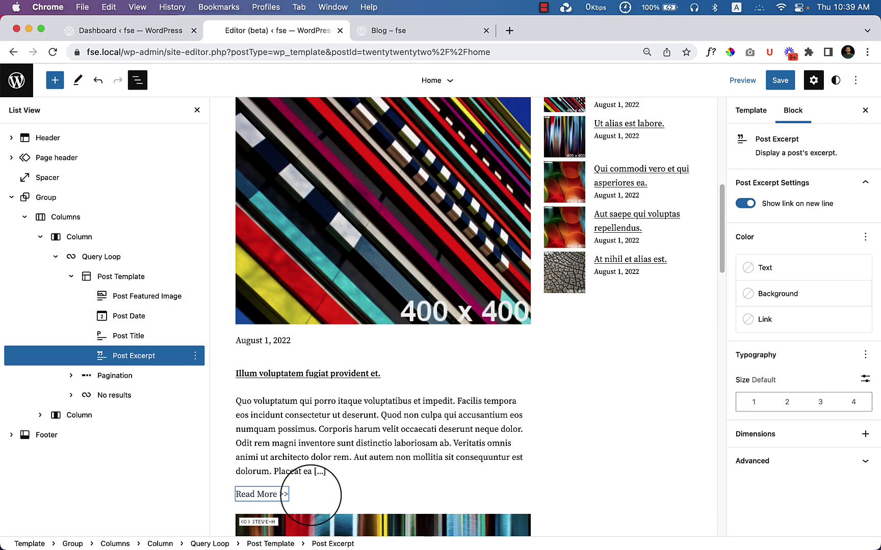
scroll(444, 459, "down", 5)
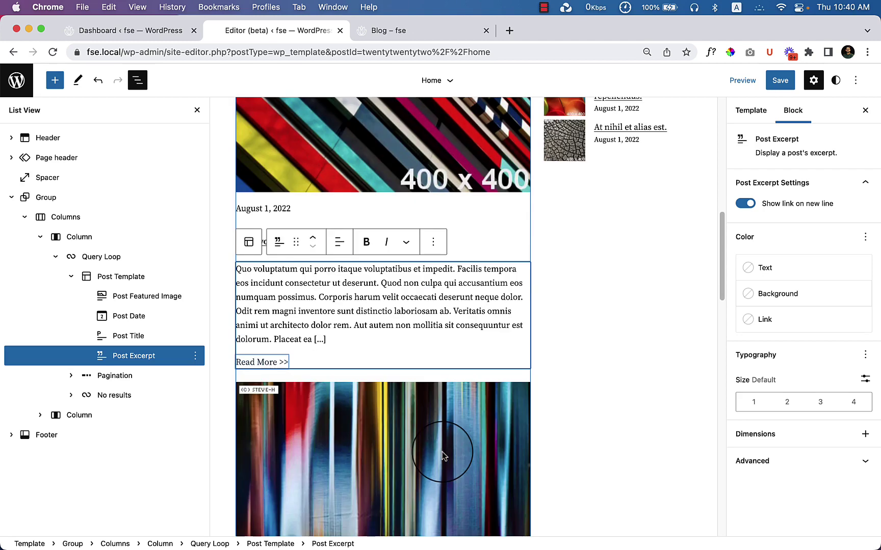
- Set the Post Featured Image's height to 250 px after trying 300 and 200 px
left_click(378, 159)
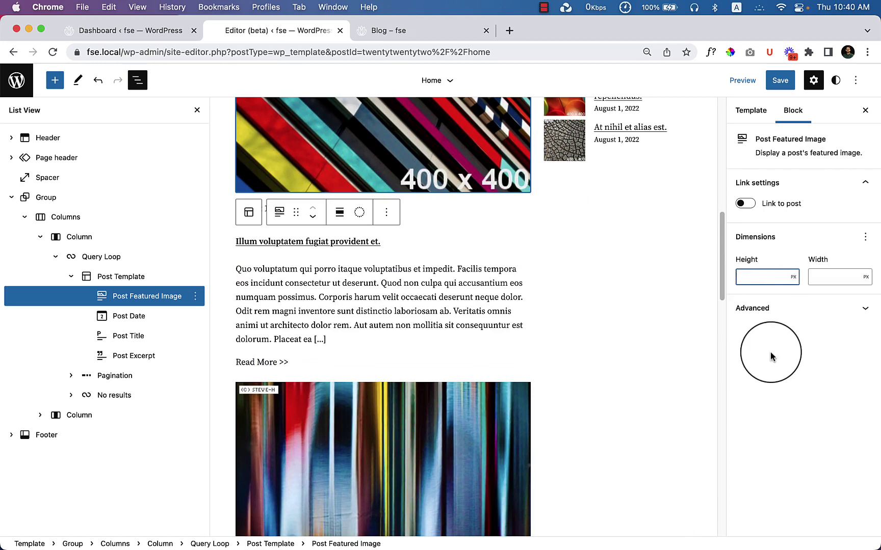
type("300")
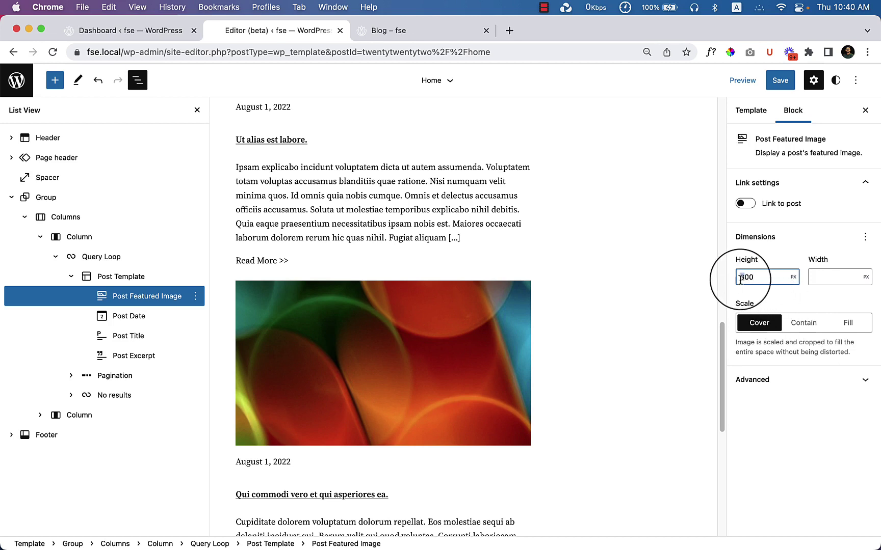
type("2")
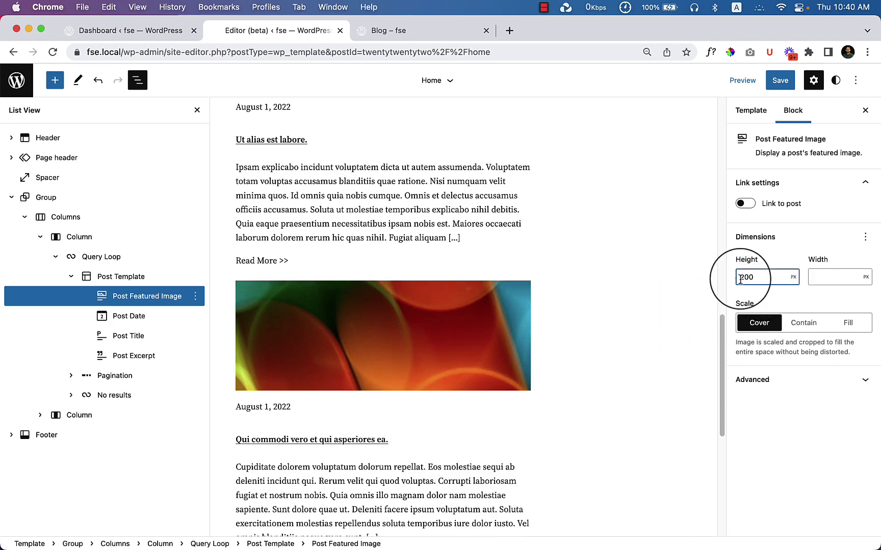
type("5")
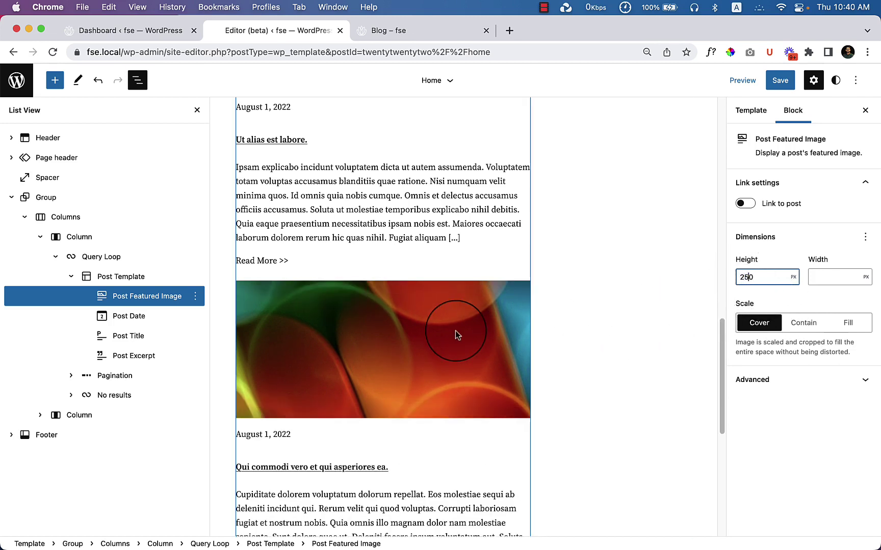
scroll(452, 330, "up", 3)
left_click(304, 255)
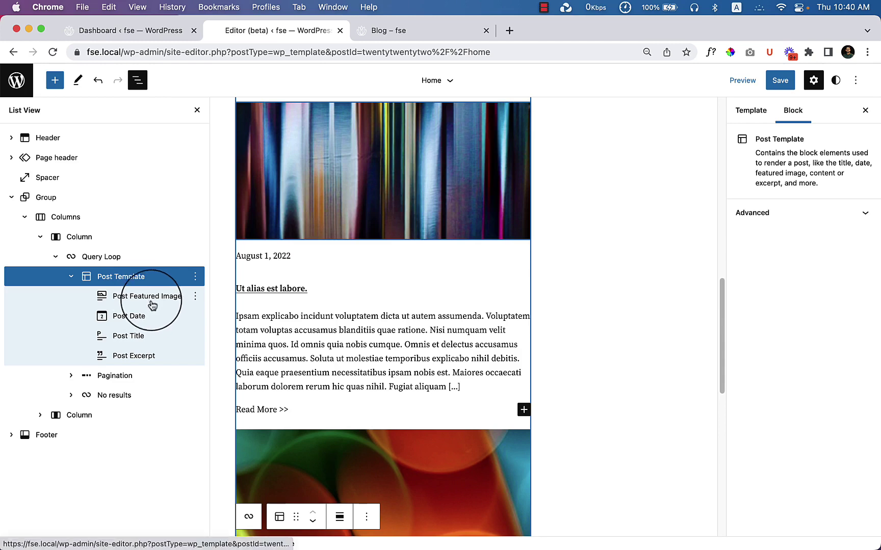
- Insert a Row block directly below the Post Date inside the Post Template
left_click(151, 317)
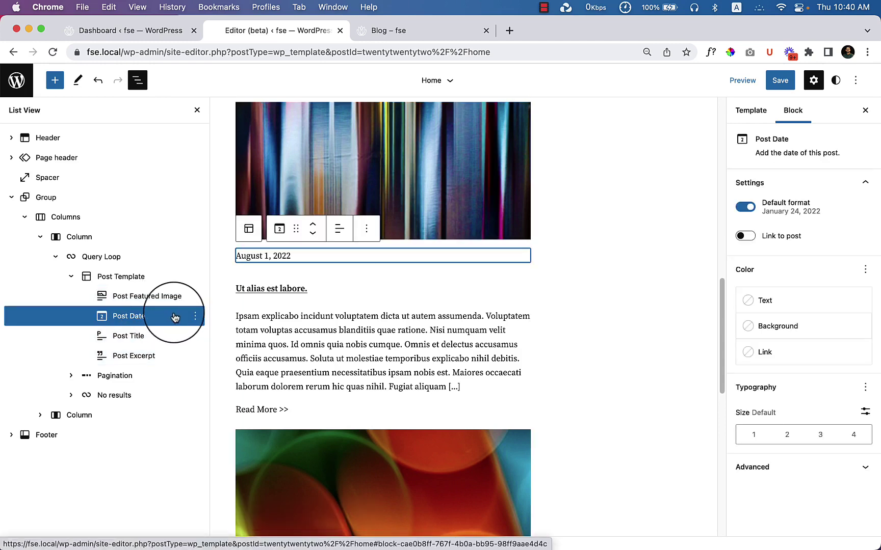
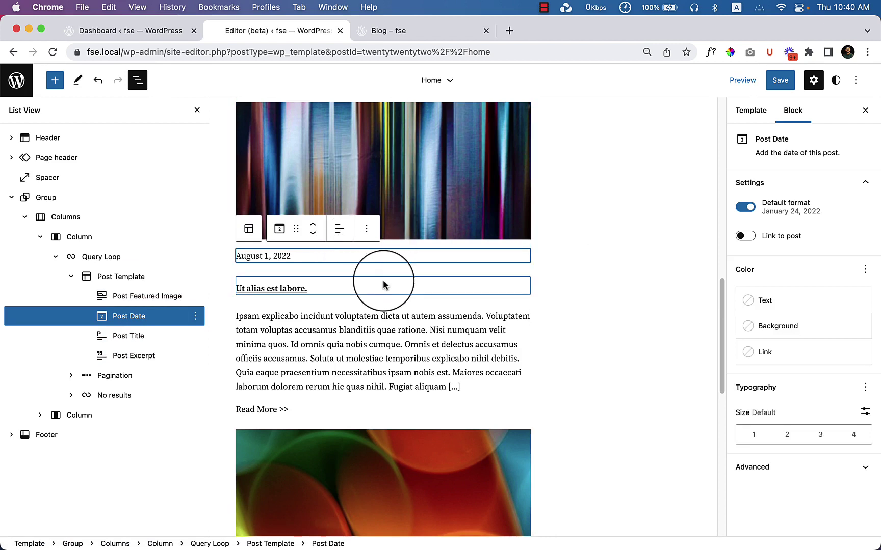
left_click(384, 270)
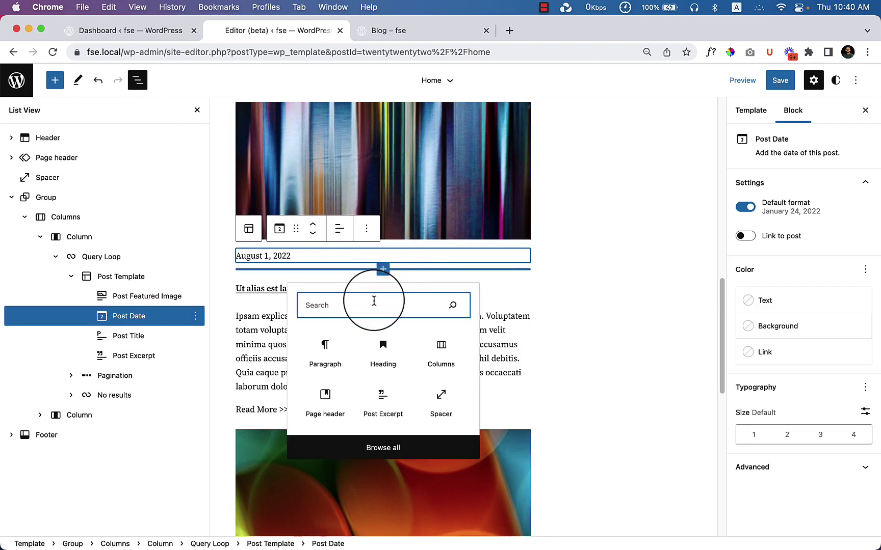
type("row")
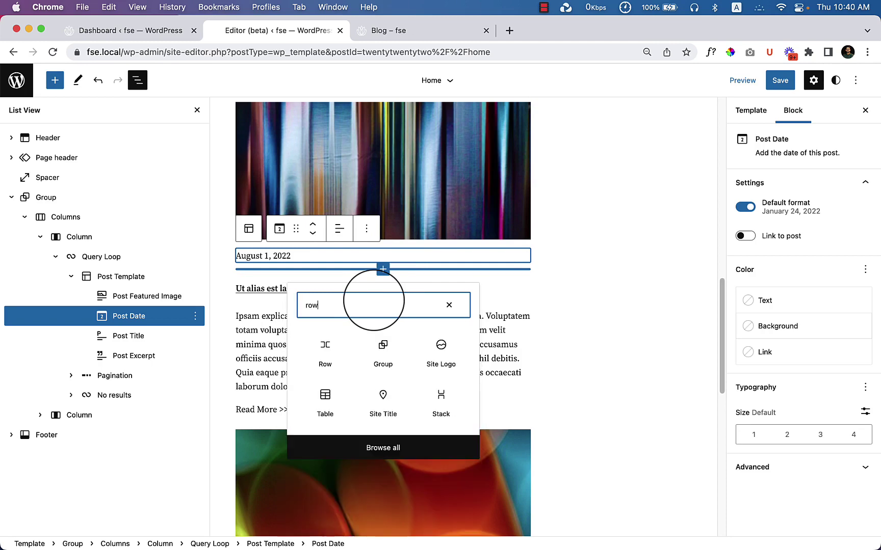
left_click(334, 354)
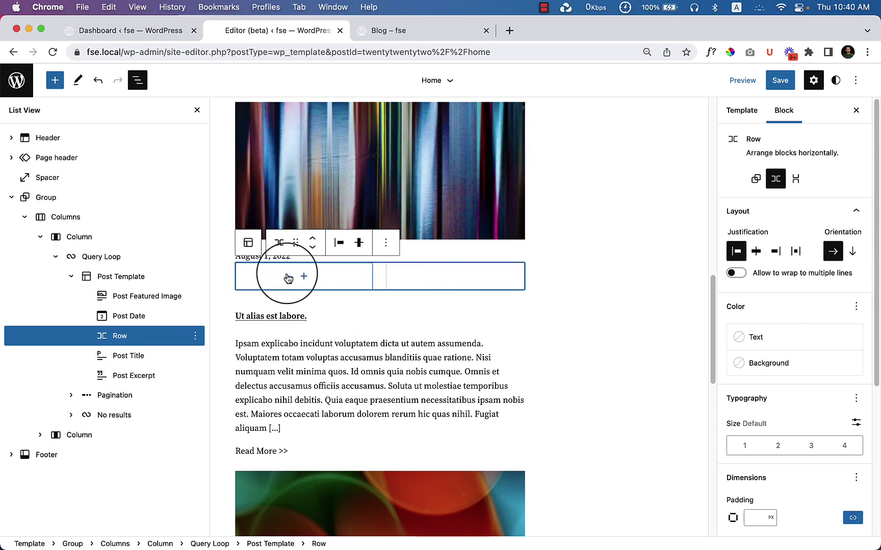
- Copy the Post Date block and paste it into the empty Row below it
mouse_move(167, 320)
left_mouse_down()
mouse_move(278, 277)
mouse_move(157, 315)
left_mouse_up()
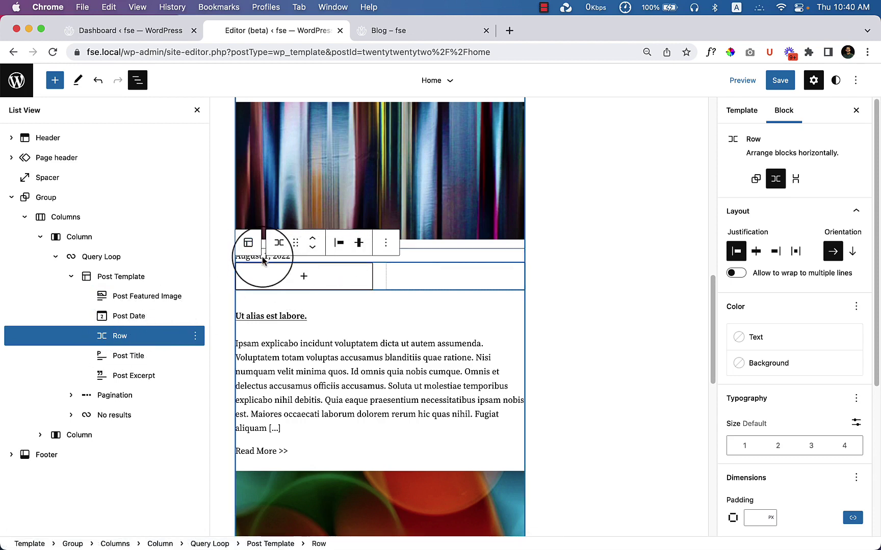
left_click(305, 276)
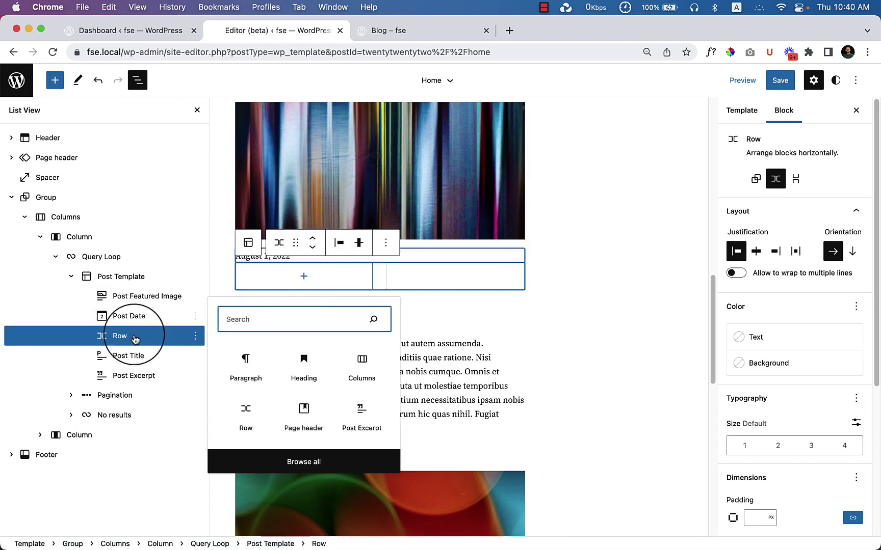
left_click(148, 316)
left_click(194, 316)
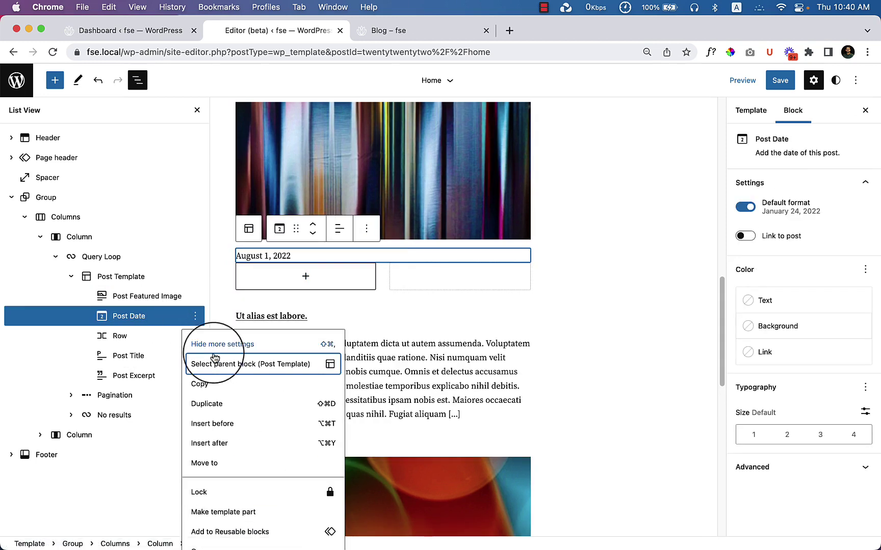
left_click(206, 384)
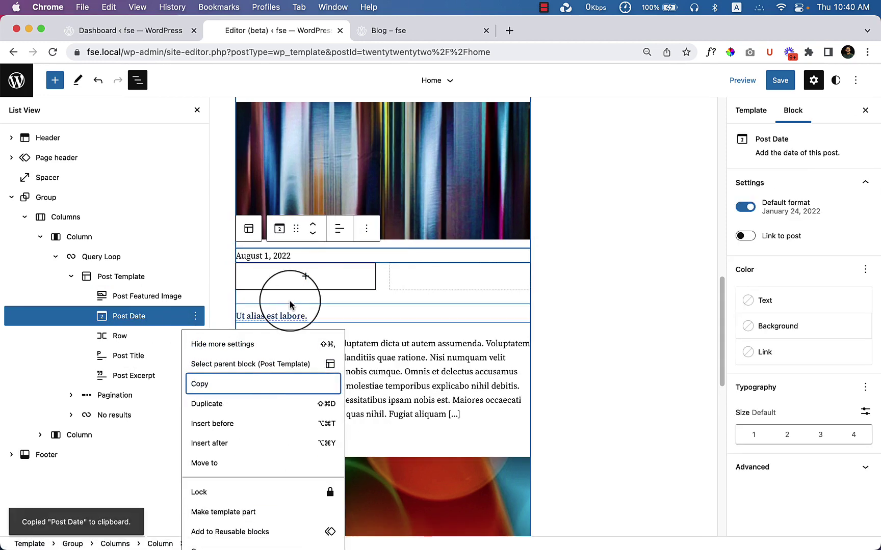
left_click(305, 276)
left_click(243, 371)
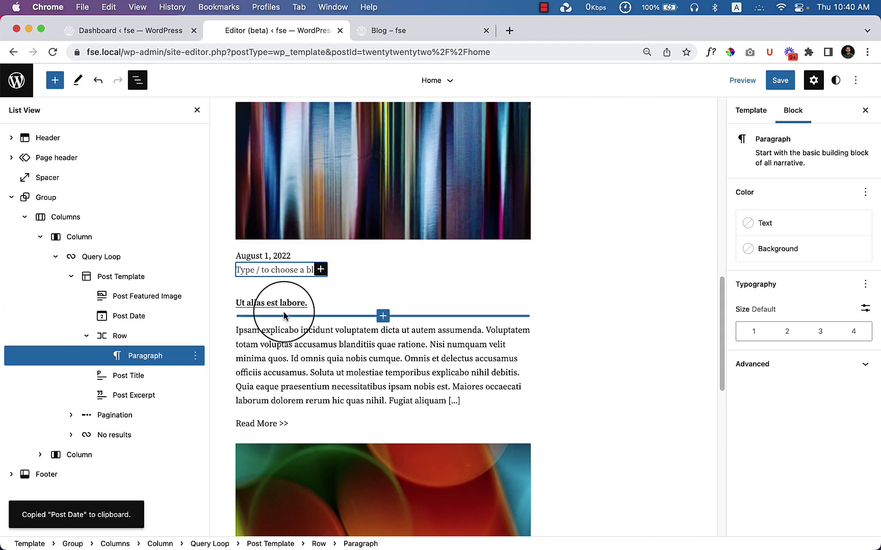
key("super+v")
- Remove the original Post Date block that sits above the Row
left_click(312, 260)
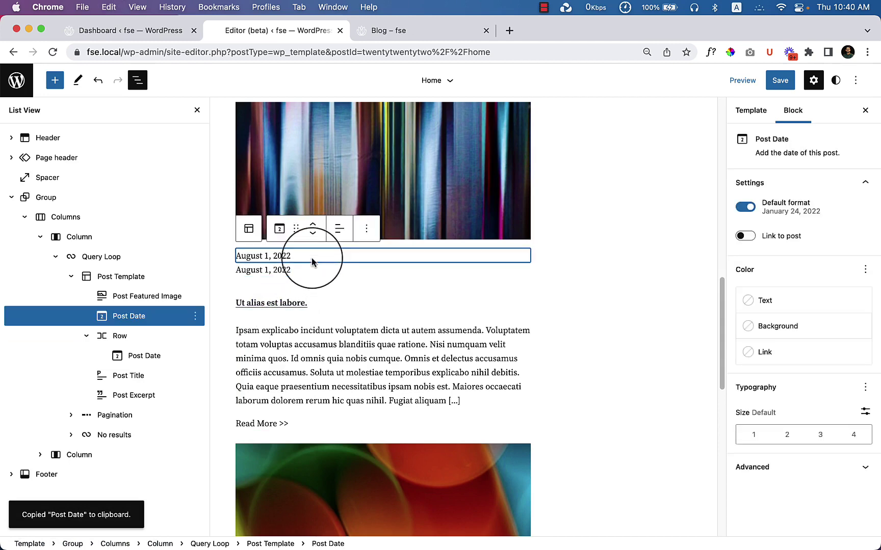
left_click(366, 229)
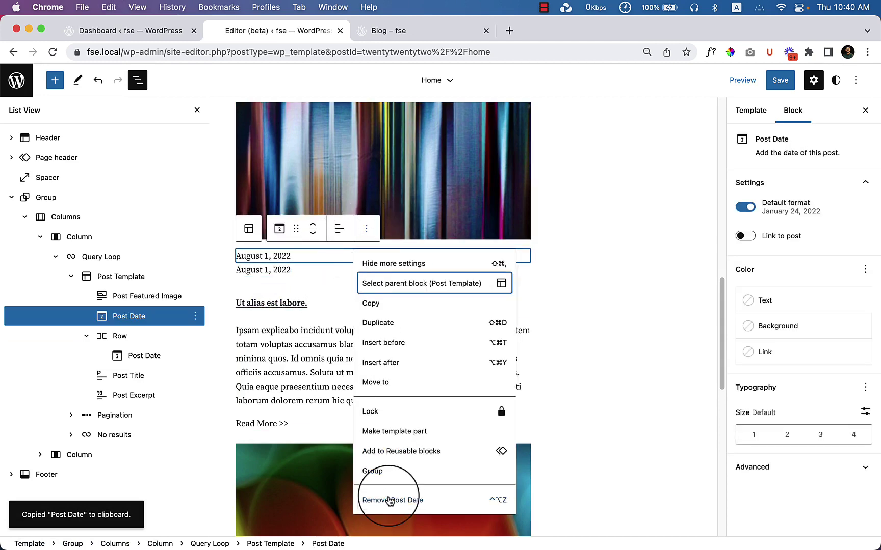
left_click(390, 500)
- Insert a Term Description block in the Row beside the Post Date
left_click(452, 269)
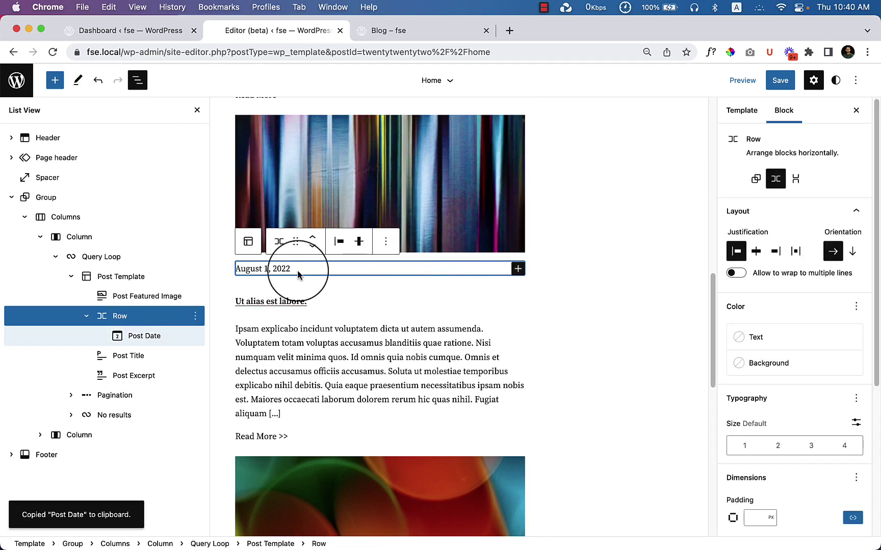
left_click(517, 269)
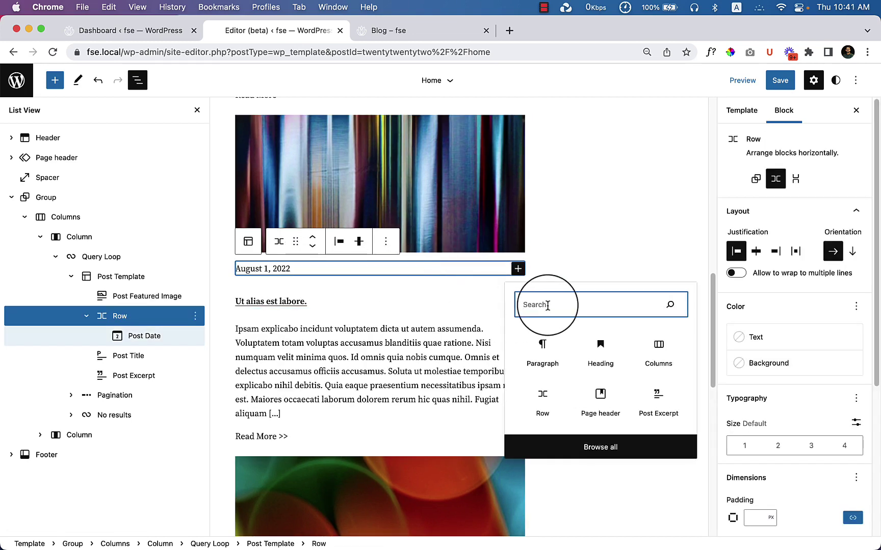
type("cate")
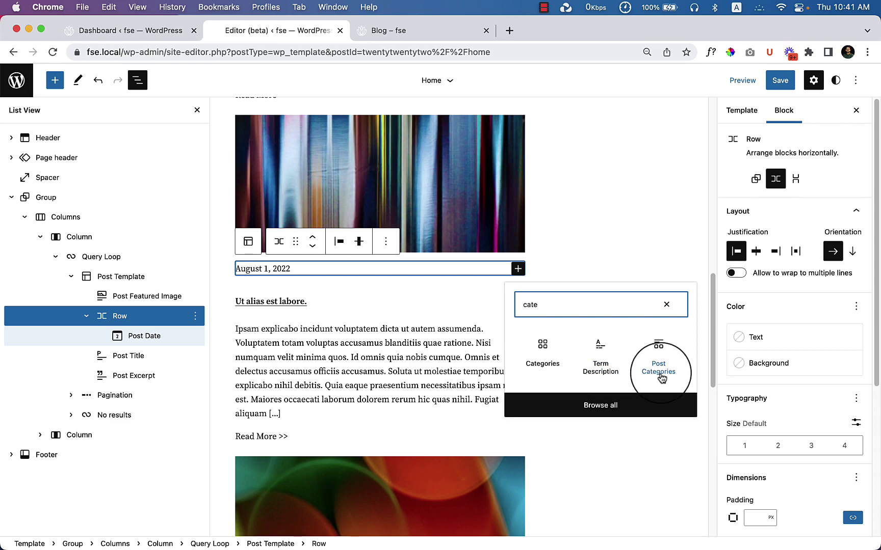
left_click(606, 363)
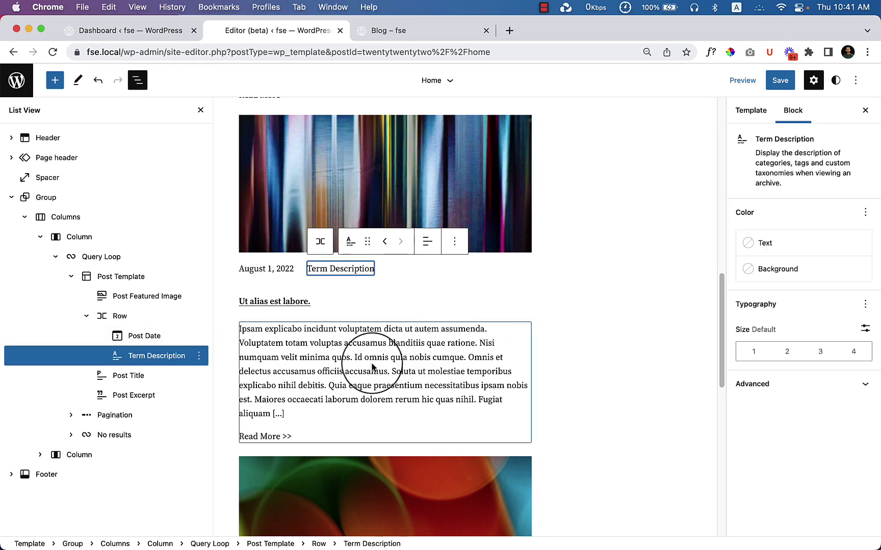
- Remove the Term Description block from the Row
left_click(387, 267)
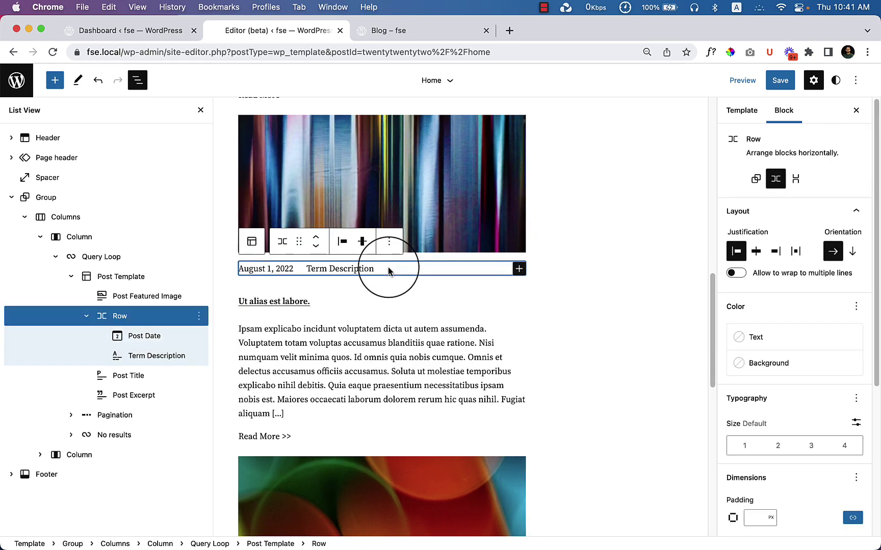
left_click(343, 267)
left_click(454, 241)
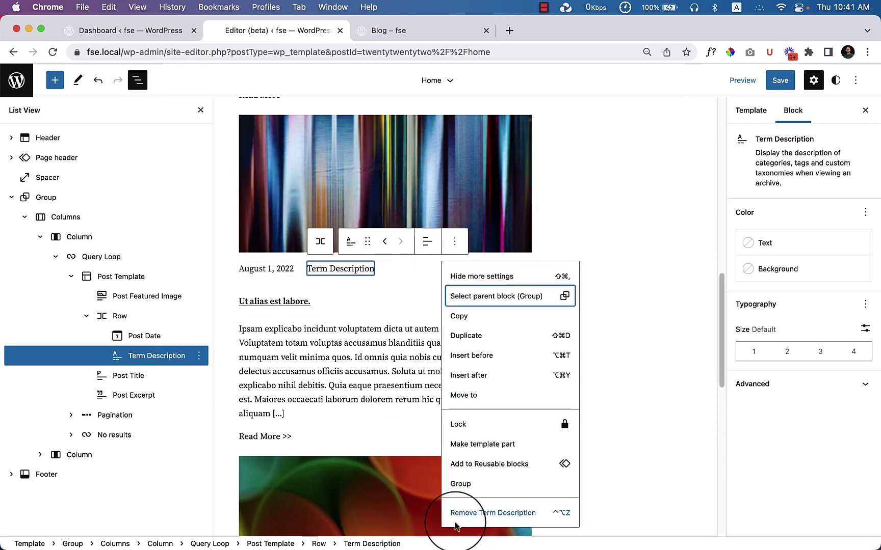
left_click(477, 507)
- Insert an Avatar block from the full block library into the Row, right after the Post Date
left_click(324, 274)
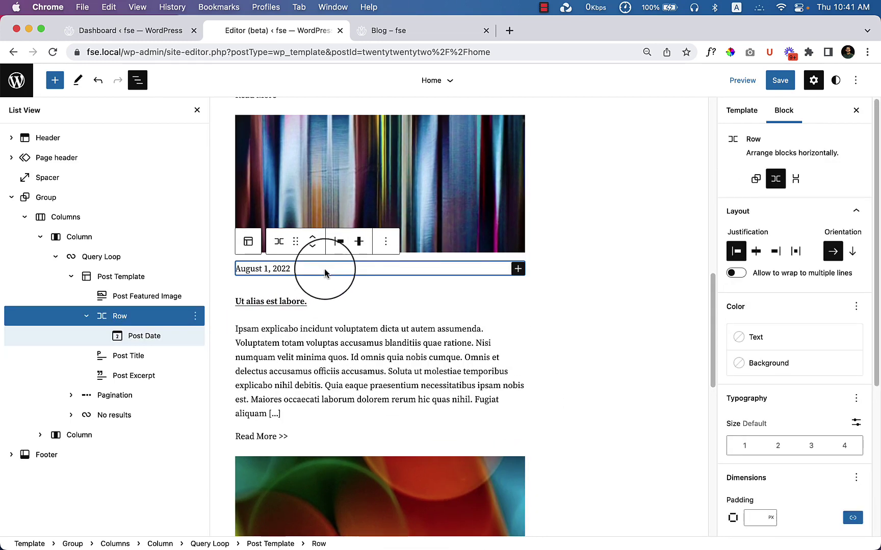
left_click(518, 269)
left_click(545, 448)
scroll(91, 313, "down", 3)
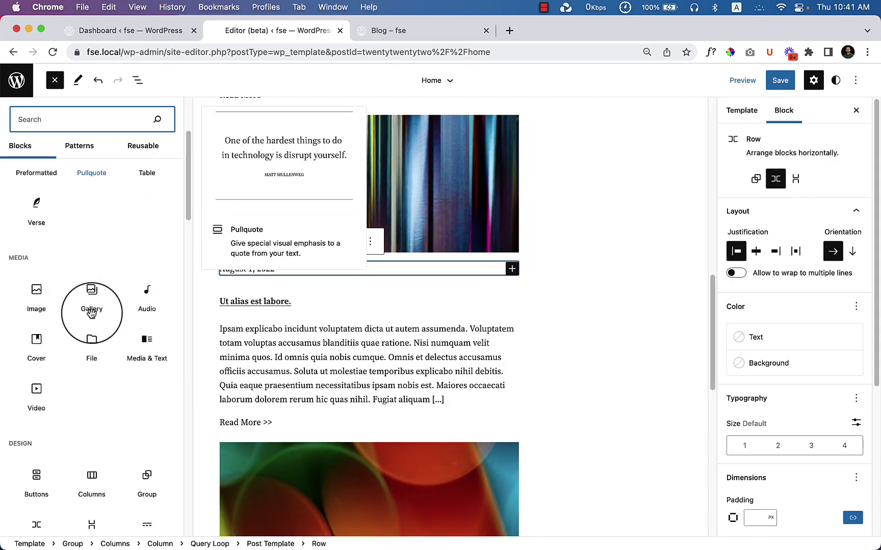
scroll(92, 313, "down", 15)
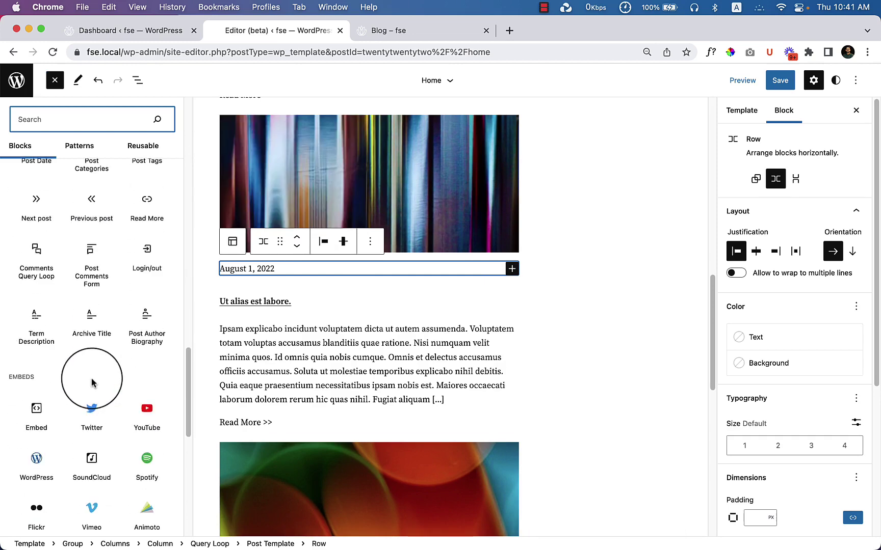
scroll(92, 382, "up", 5)
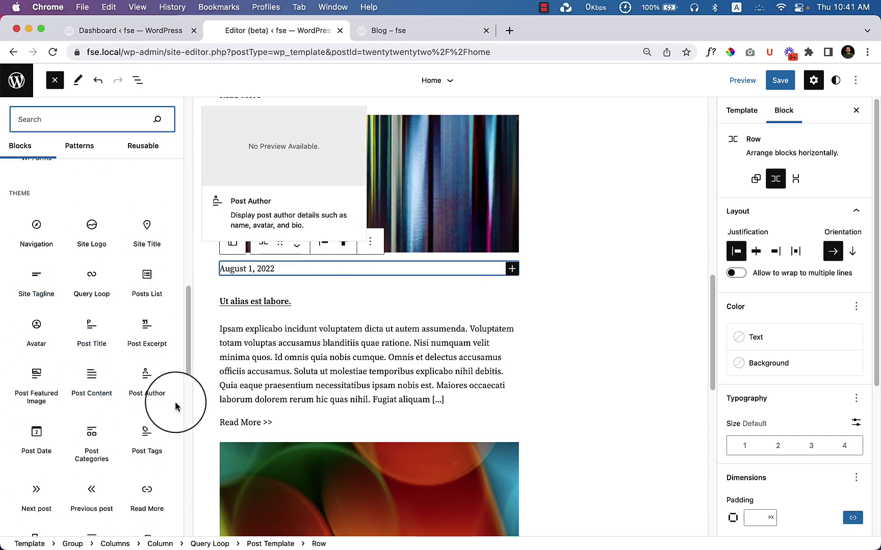
left_click_drag(36, 344, 320, 266)
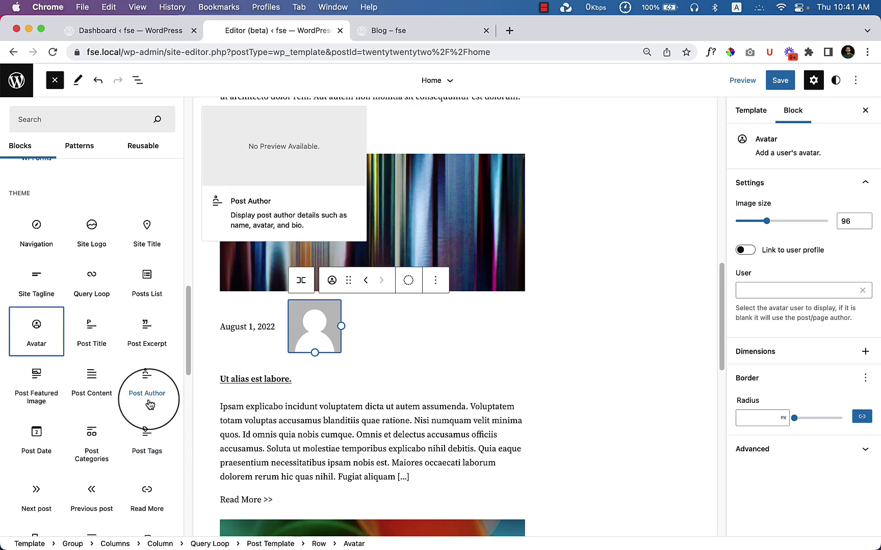
left_click_drag(255, 379, 104, 278)
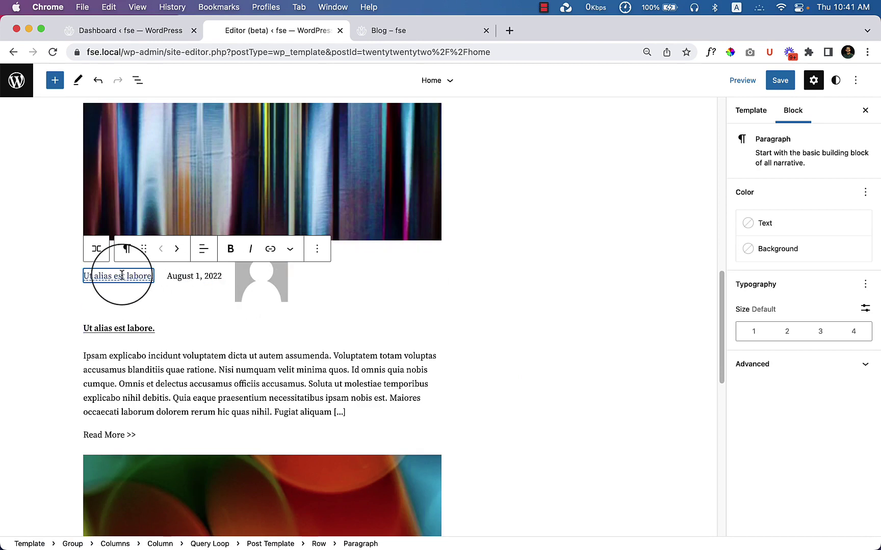
key("super+z")
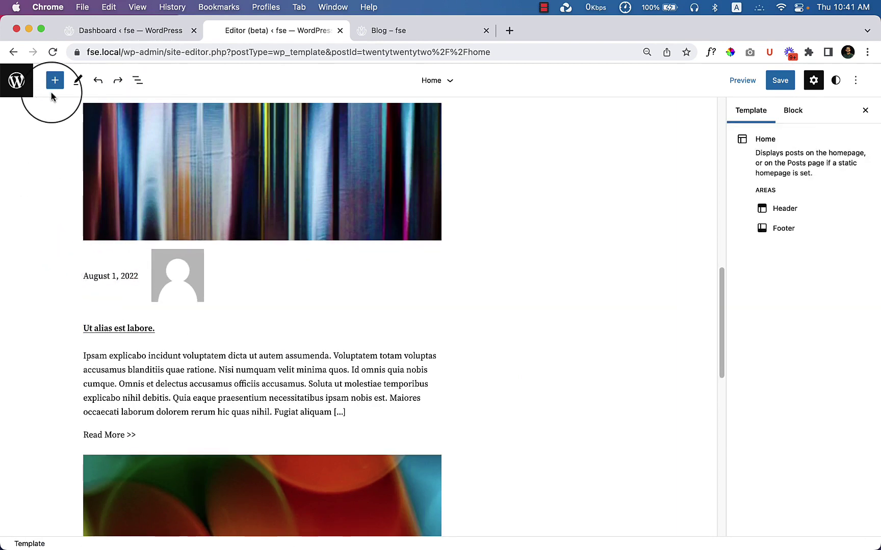
- Show the template's block structure and select the Avatar in the Row
left_click(137, 80)
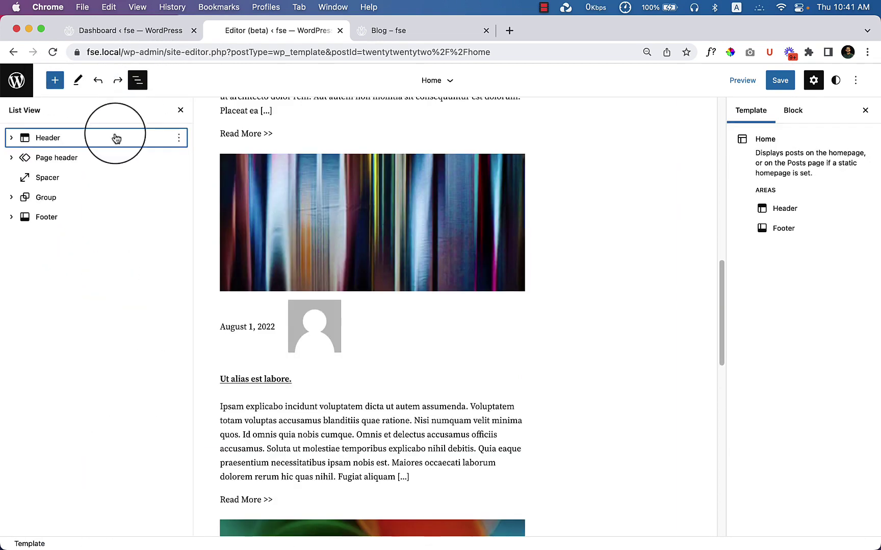
left_click(318, 345)
- Try linking the Avatar to the user profile and turn the link off again
left_click(749, 254)
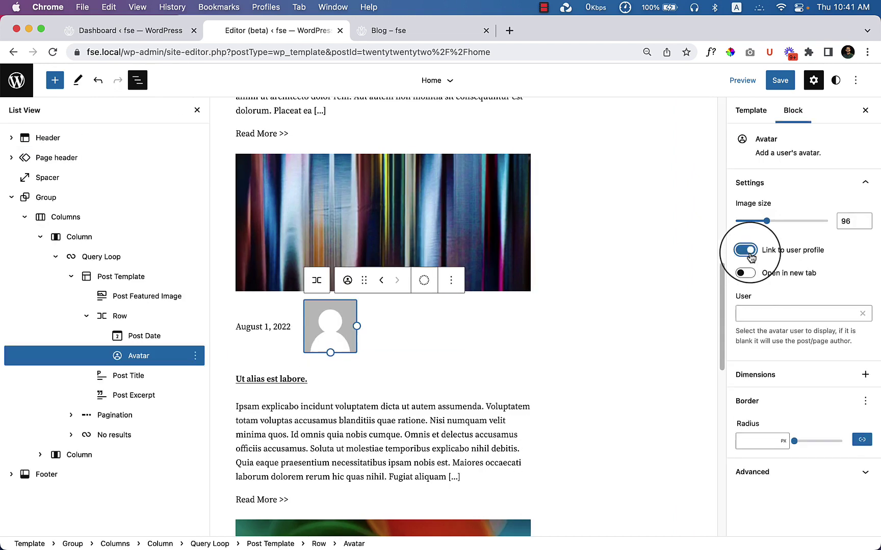
left_click(749, 253)
left_click(749, 253)
left_click(750, 254)
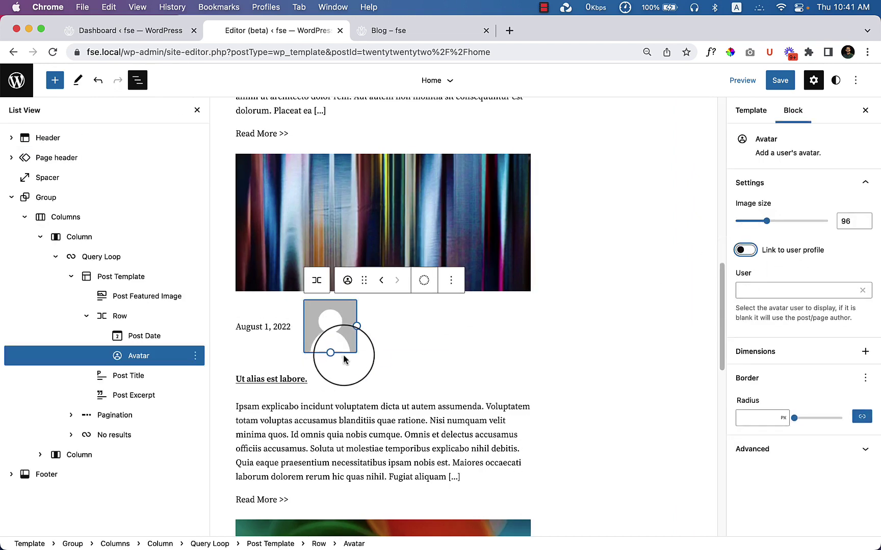
- Shrink the Avatar to about 27 px and place it before the Post Date in the Row
left_click_drag(330, 352, 316, 310)
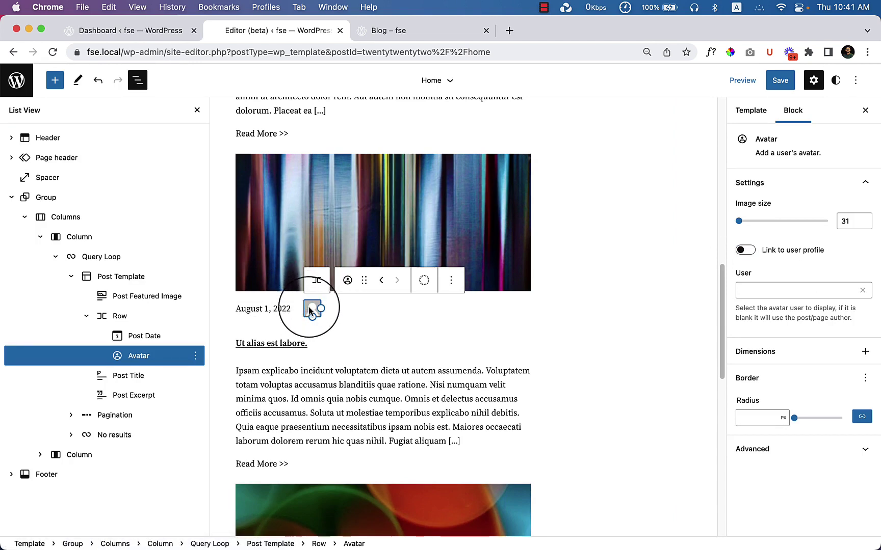
left_click_drag(157, 359, 158, 329)
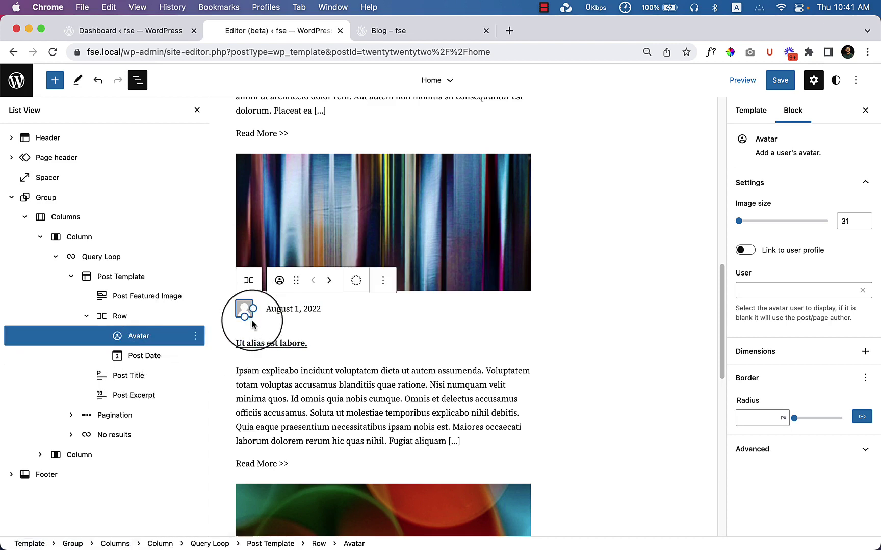
left_click(127, 363)
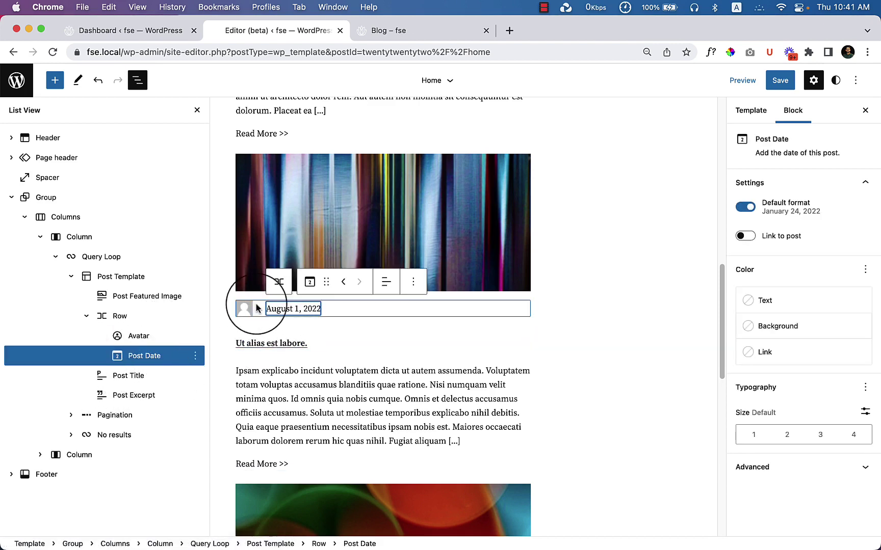
left_click(249, 313)
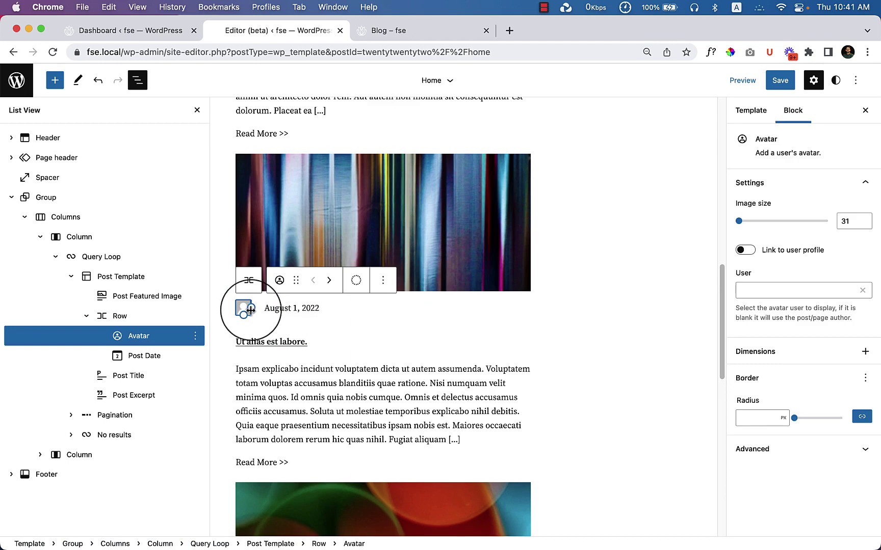
left_click(336, 307)
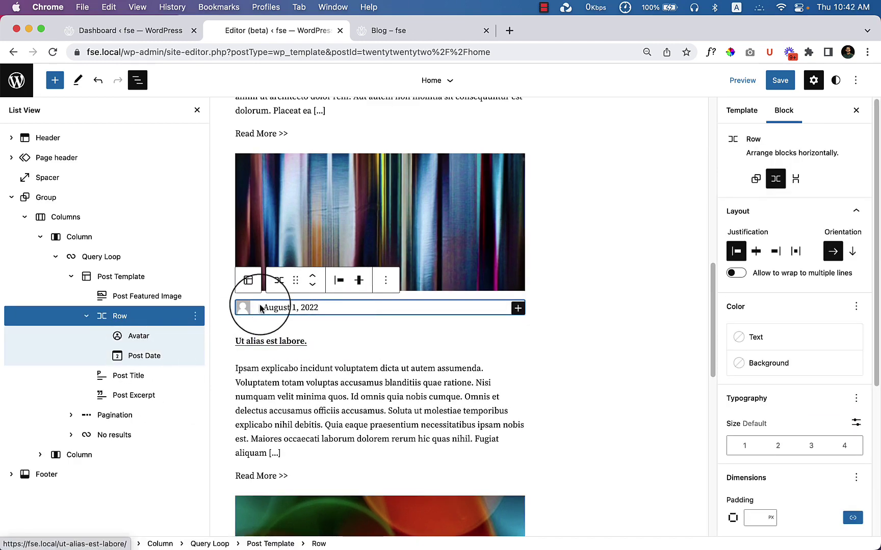
- Insert a Post Author block into the Row, between the Avatar and the Post Date
left_click(159, 344)
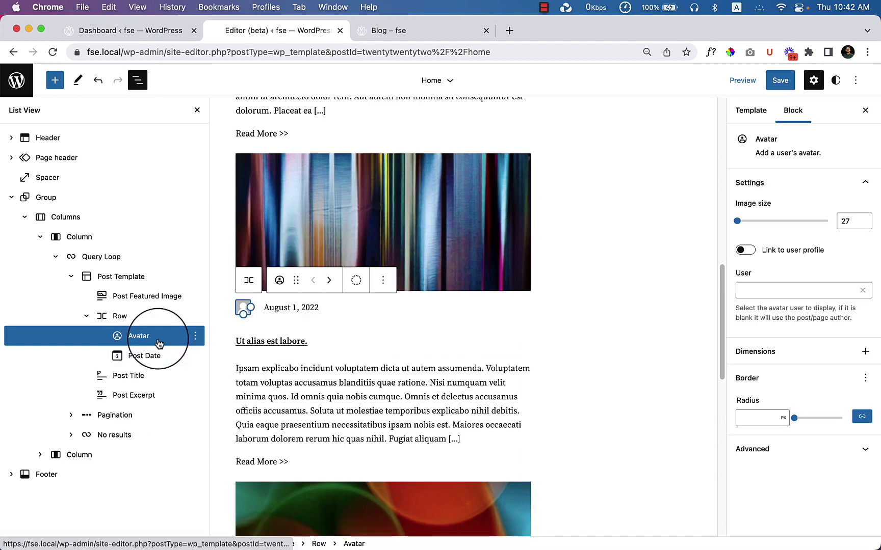
left_click(55, 80)
type("au")
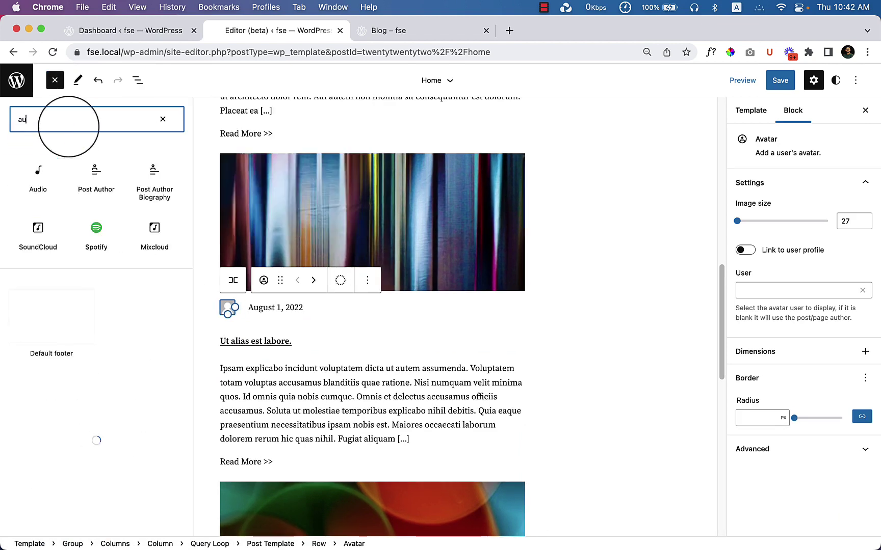
type("t")
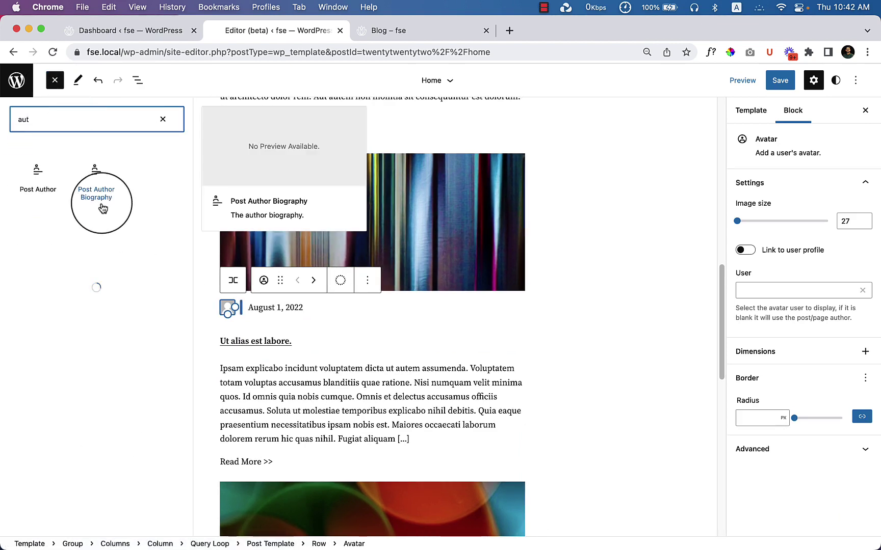
left_click_drag(39, 188, 323, 334)
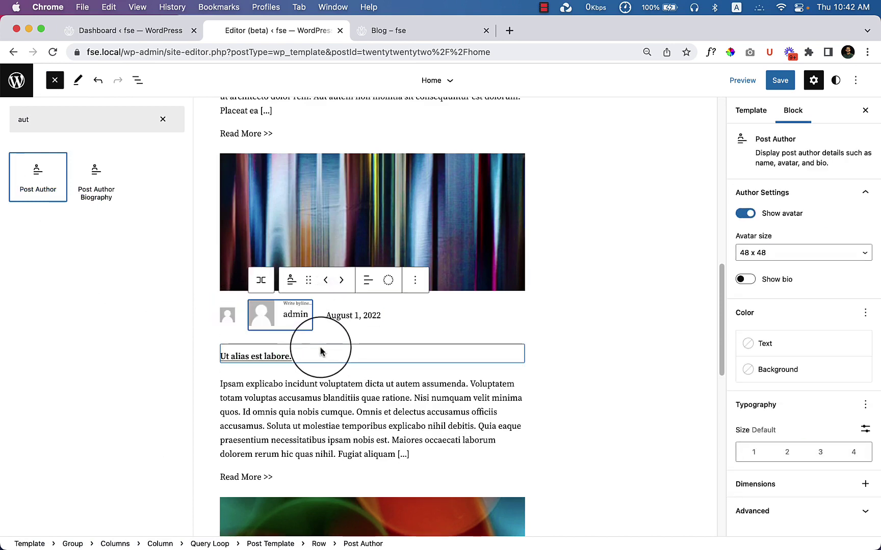
- Turn the Post Author's own avatar off and back on, and delete the standalone Avatar from the Row
left_click(746, 216)
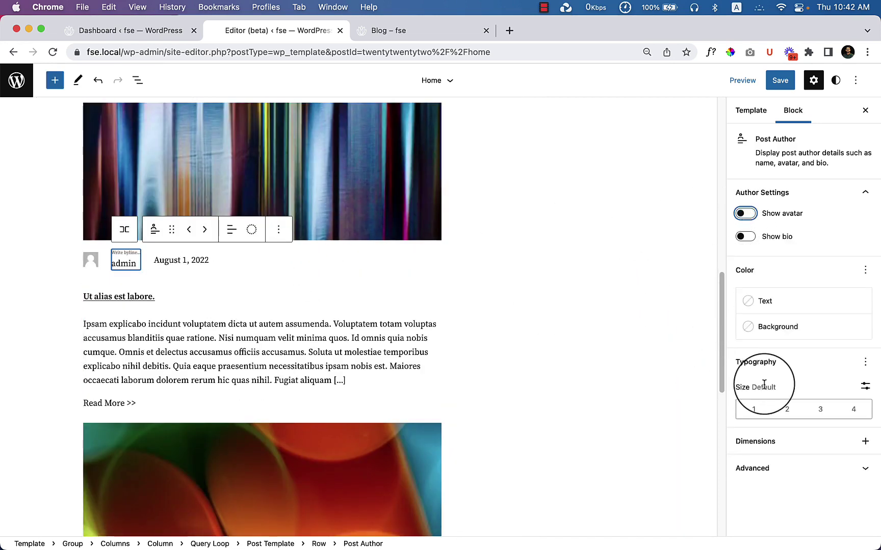
left_click(746, 214)
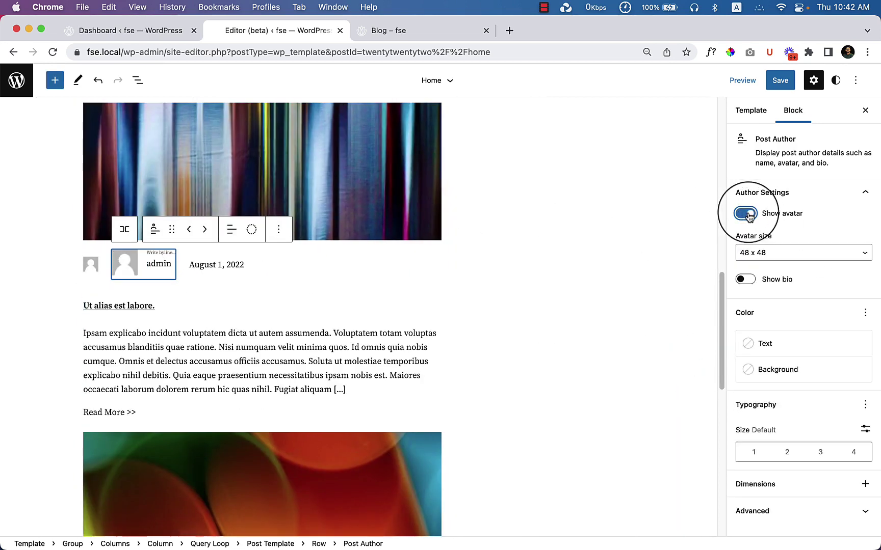
left_click(91, 264)
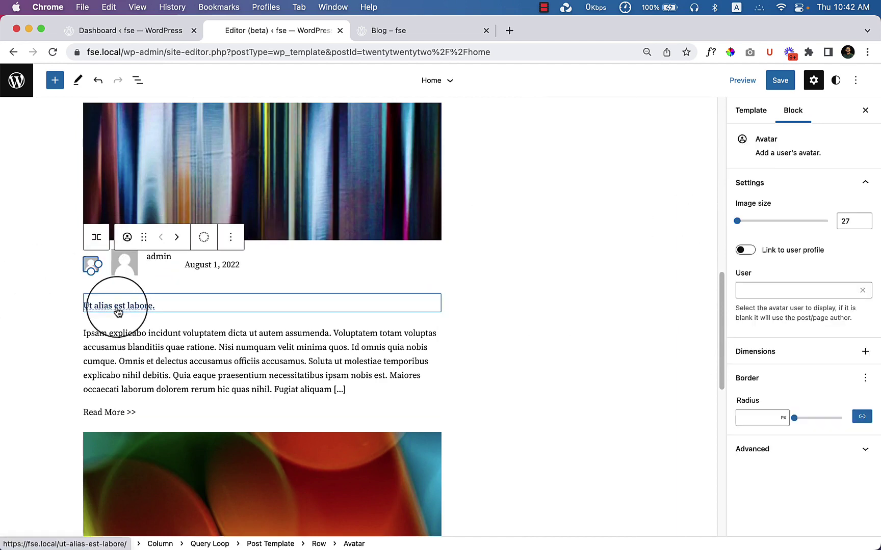
key("BackSpace")
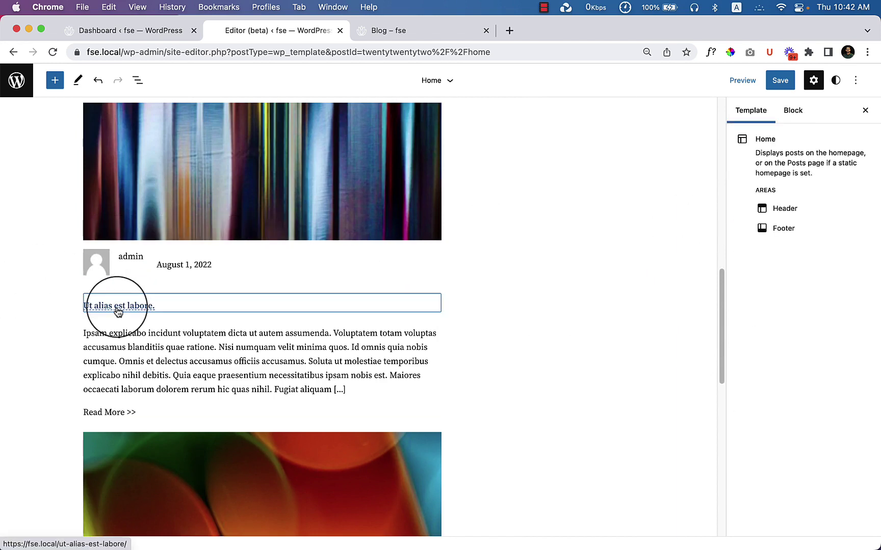
- Set the Post Author block's avatar size to 24 x 24
left_click(87, 259)
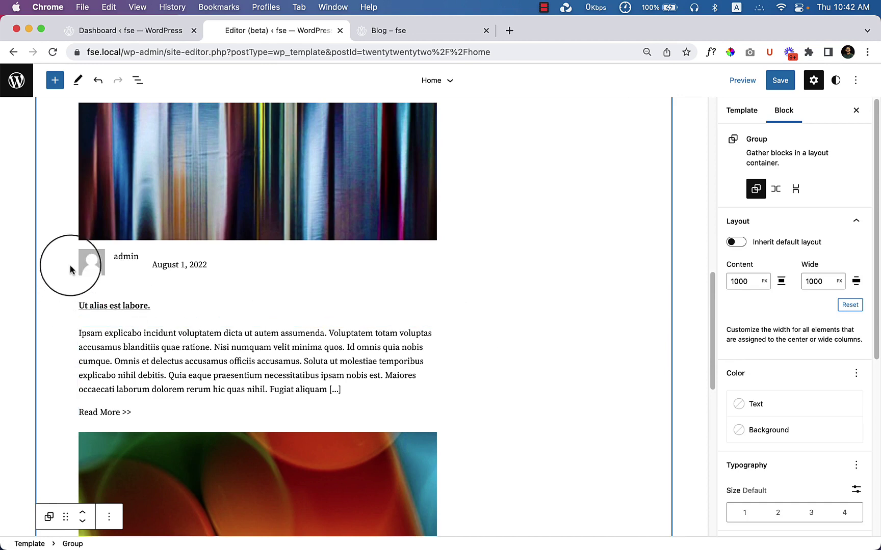
left_click(102, 277)
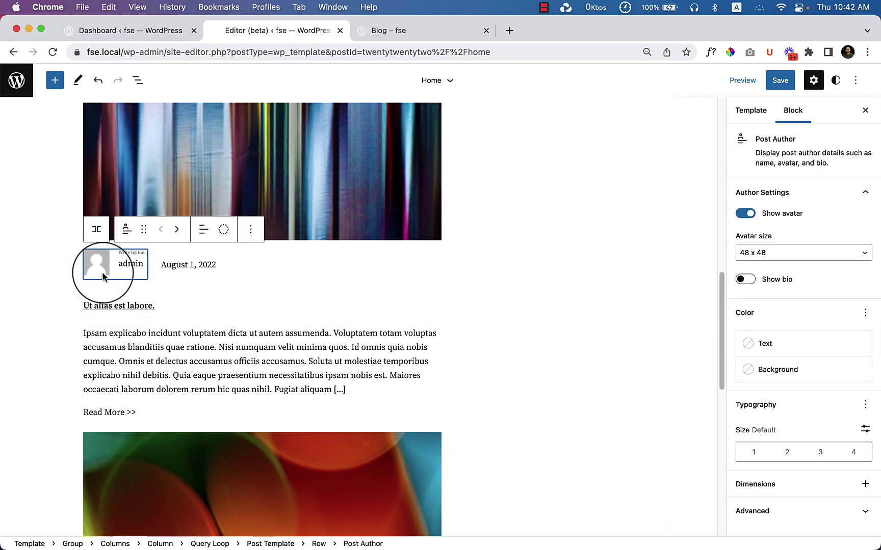
left_click(799, 263)
left_click(801, 239)
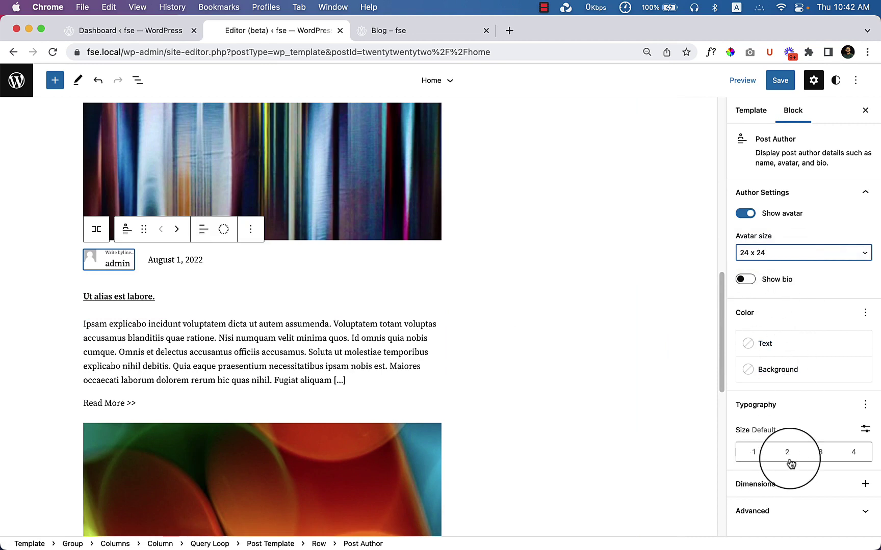
left_click(210, 261)
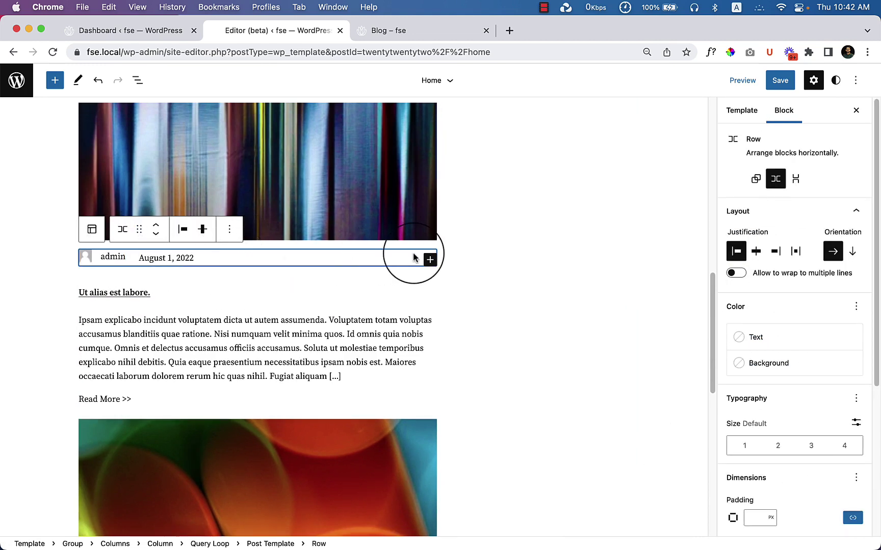
- Save the Home template, reload the live Blog page and review its post list down to the pagination
left_click(780, 80)
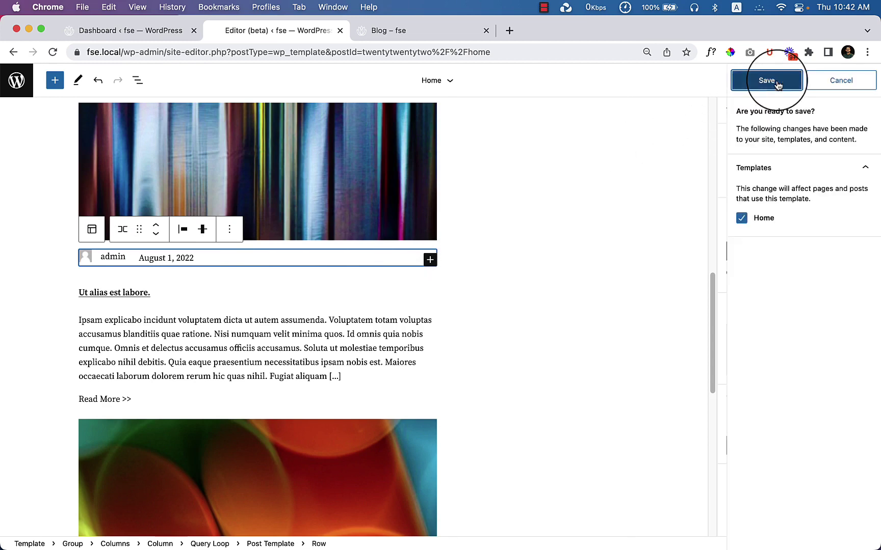
left_click(775, 136)
left_click(427, 30)
right_click(457, 265)
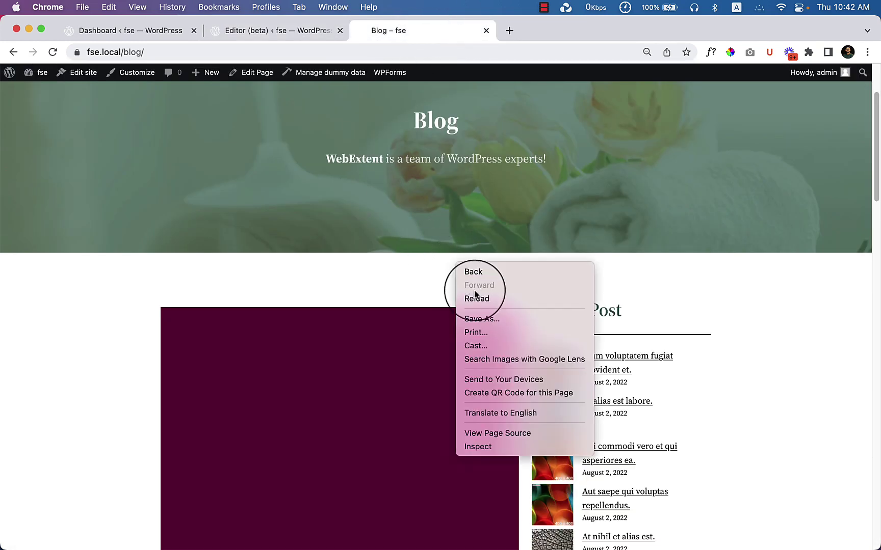
left_click(477, 299)
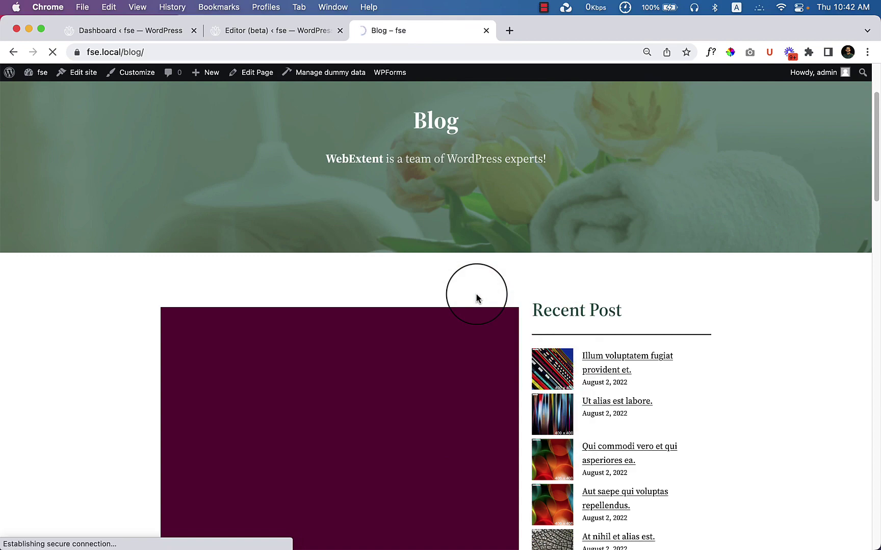
scroll(386, 454, "down", 10)
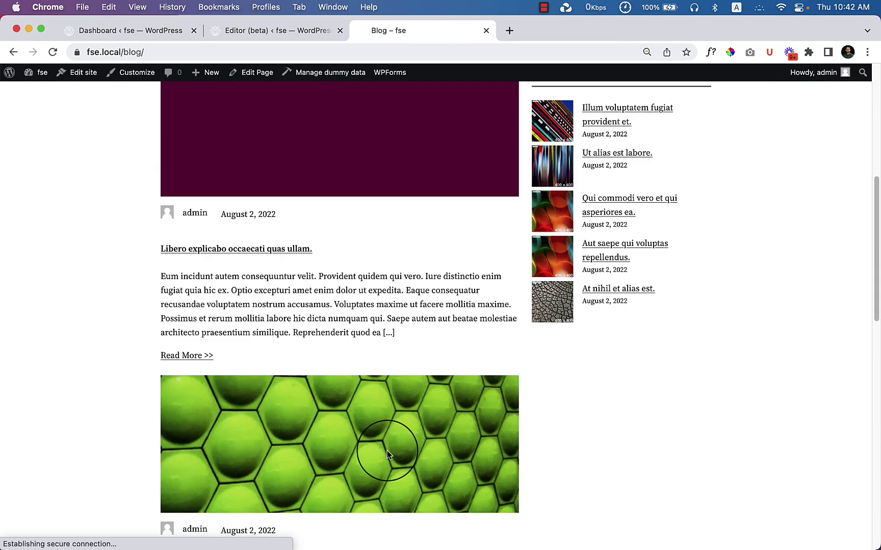
scroll(387, 451, "down", 1)
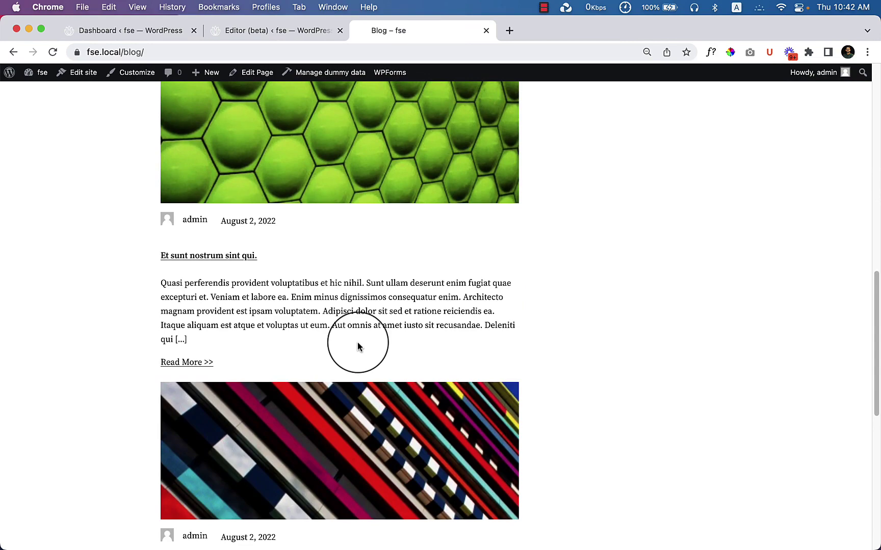
scroll(357, 347, "down", 8)
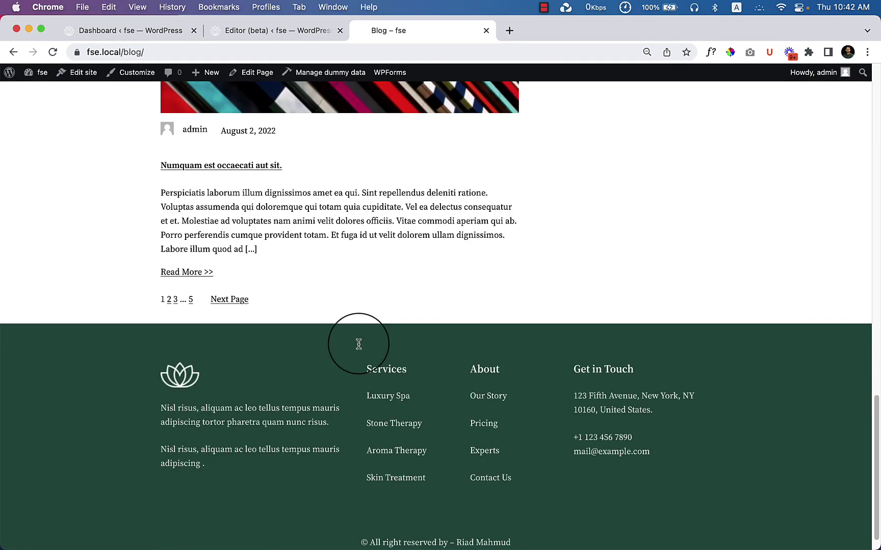
scroll(358, 344, "up", 20)
scroll(360, 348, "down", 8)
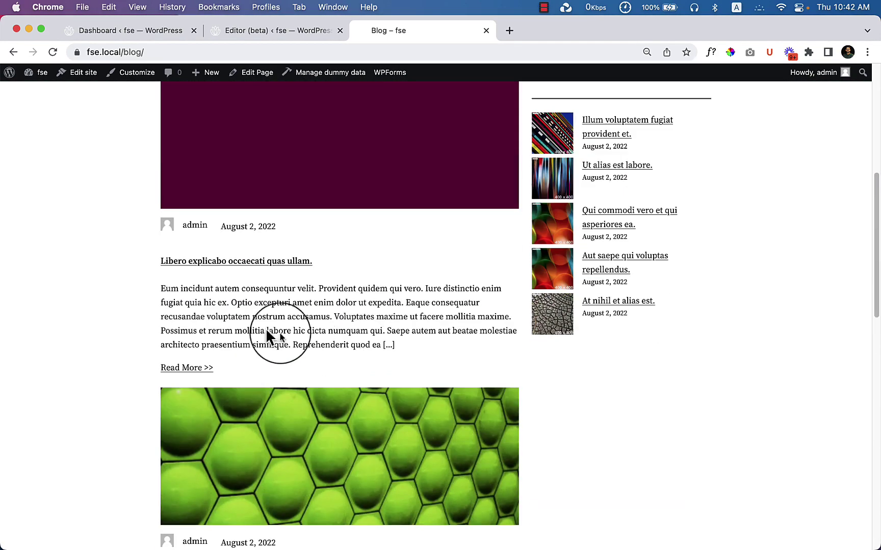
- Inspect the first post title on the Blog page and select its h2 element in the markup
right_click(232, 268)
left_click(330, 434)
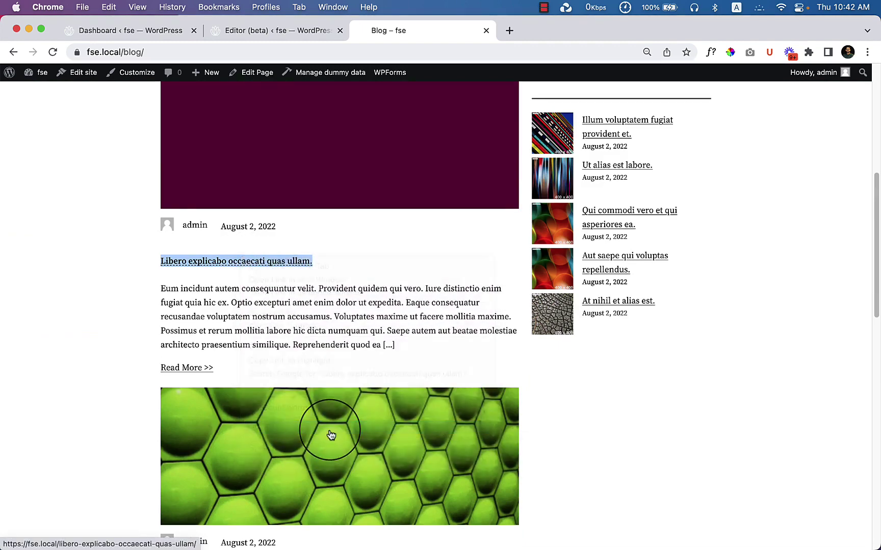
left_click(91, 404)
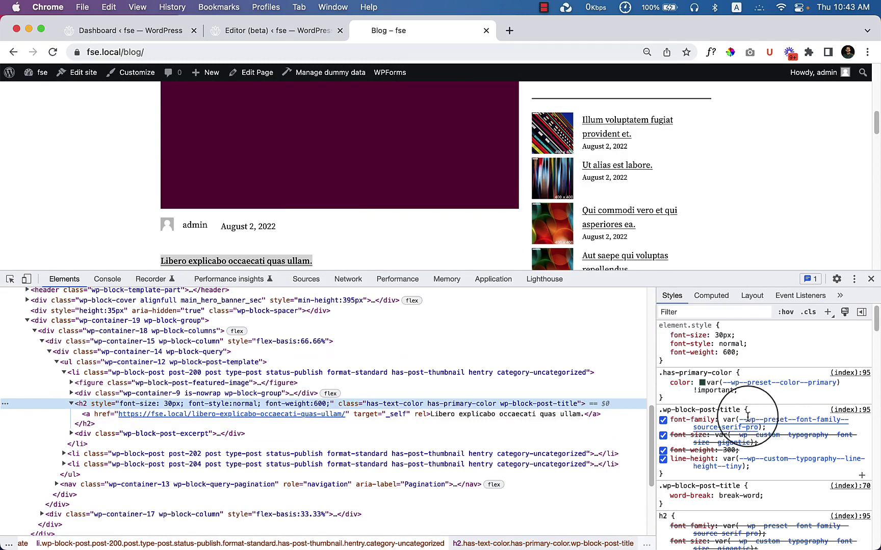
- Add a new style rule for the post title heading with font-size: 34px !important
left_click(827, 312)
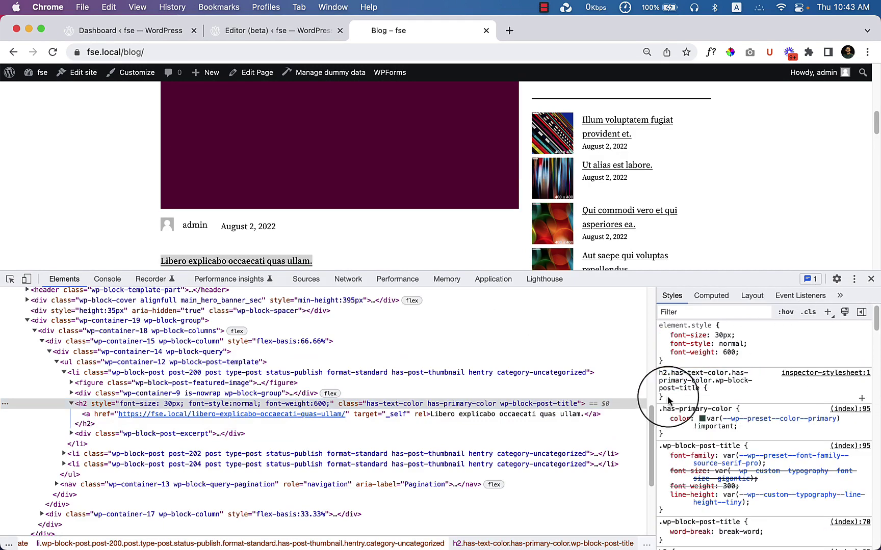
left_click(668, 398)
type("font-size:")
key("Tab")
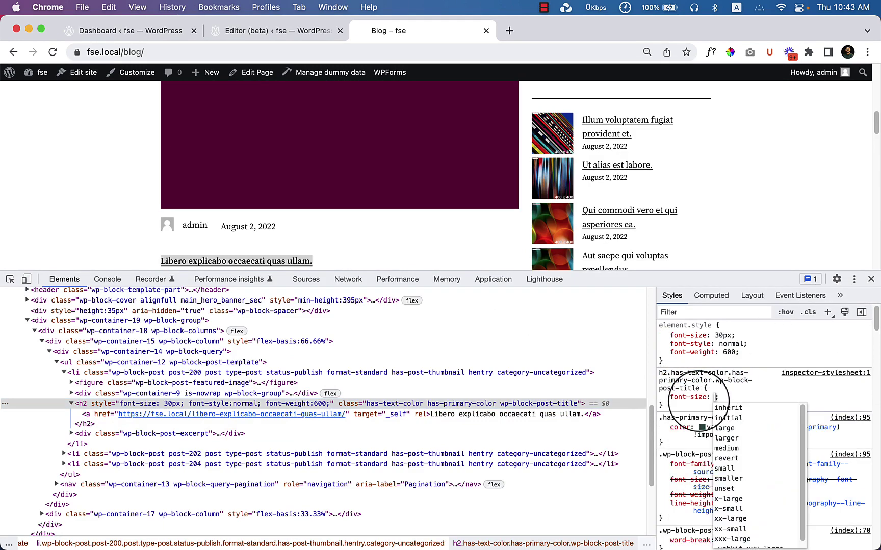
type("34px")
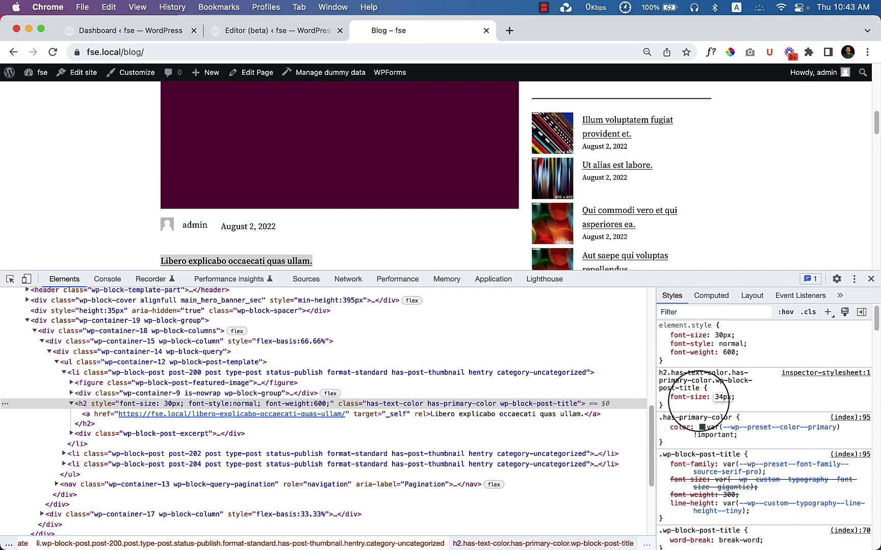
type(" !important")
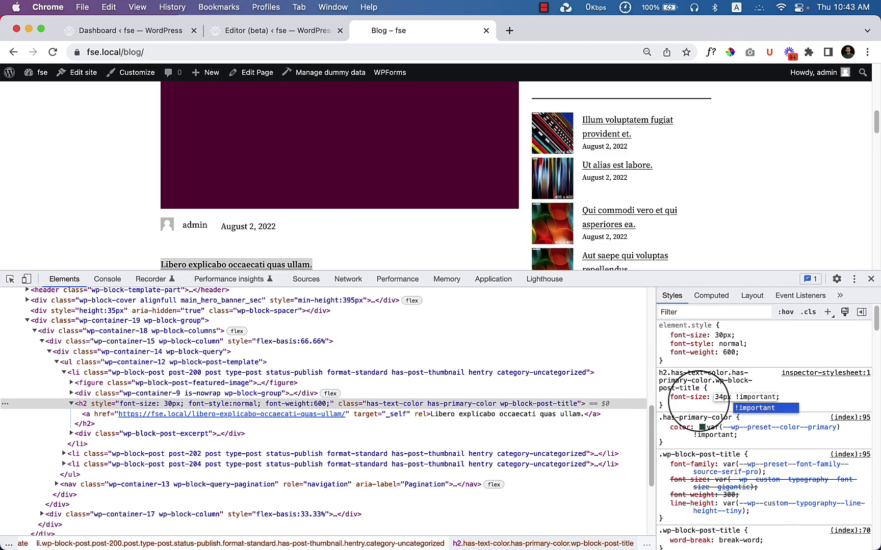
- Extend the new rule's selector with a descendant "a" to target the title links, and check all post titles on the page
key("shift+Tab")
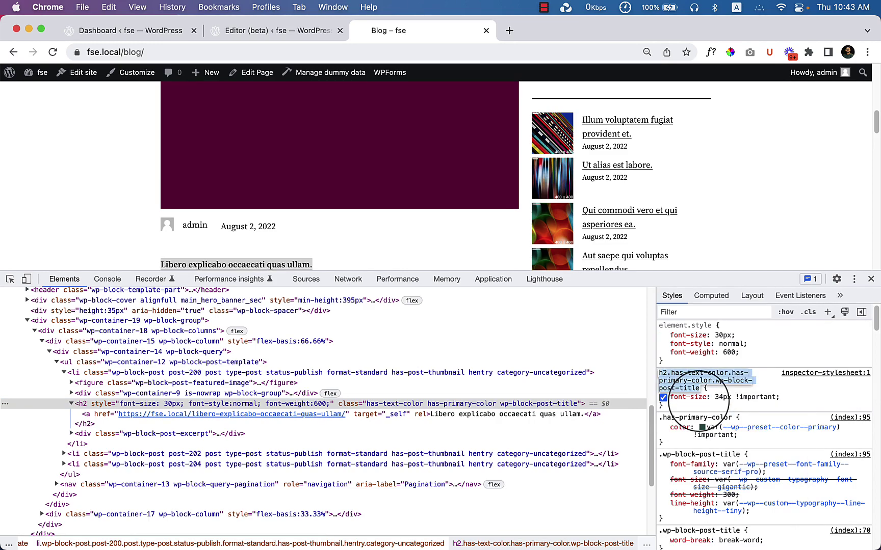
key("Right")
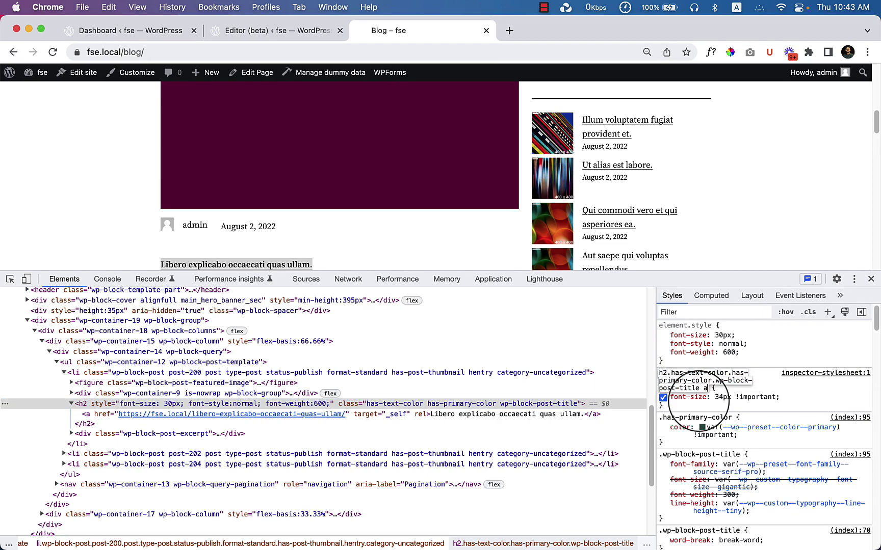
type("a")
key("Return")
scroll(499, 216, "down", 5)
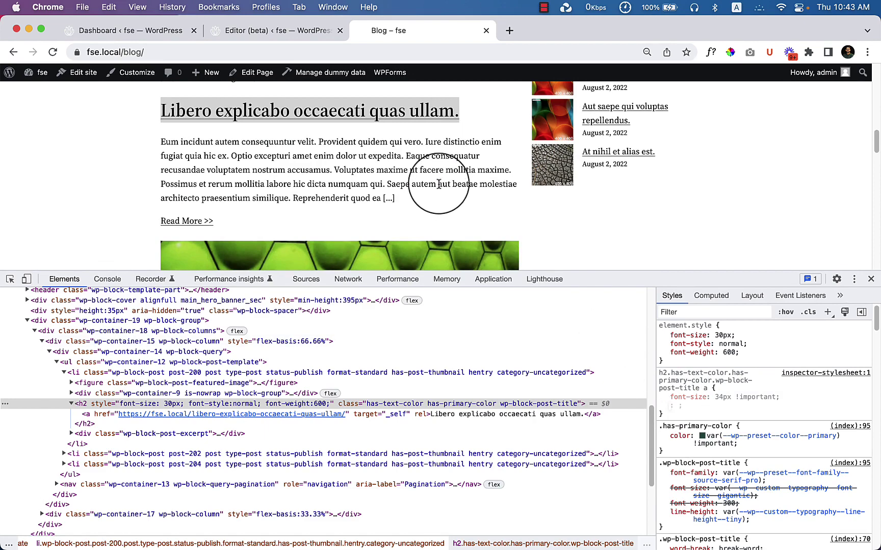
scroll(346, 183, "up", 5)
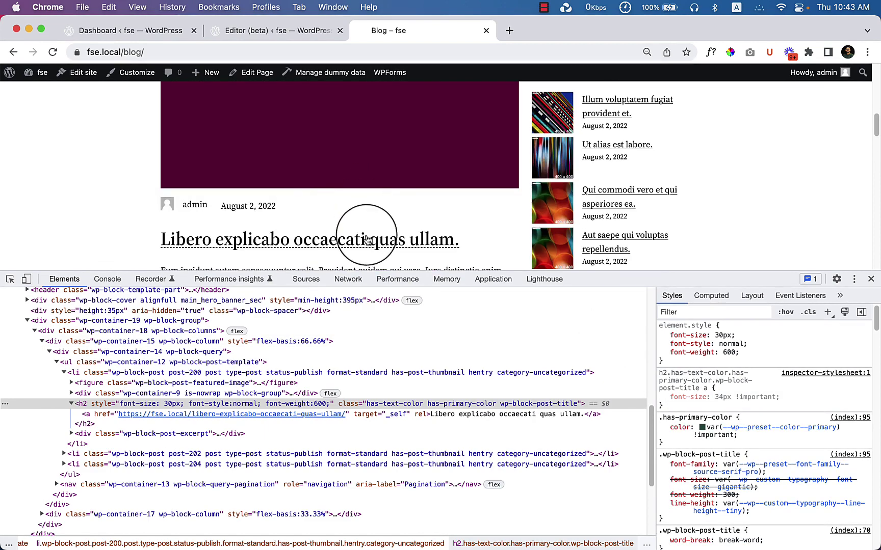
scroll(367, 242, "down", 8)
scroll(368, 242, "down", 15)
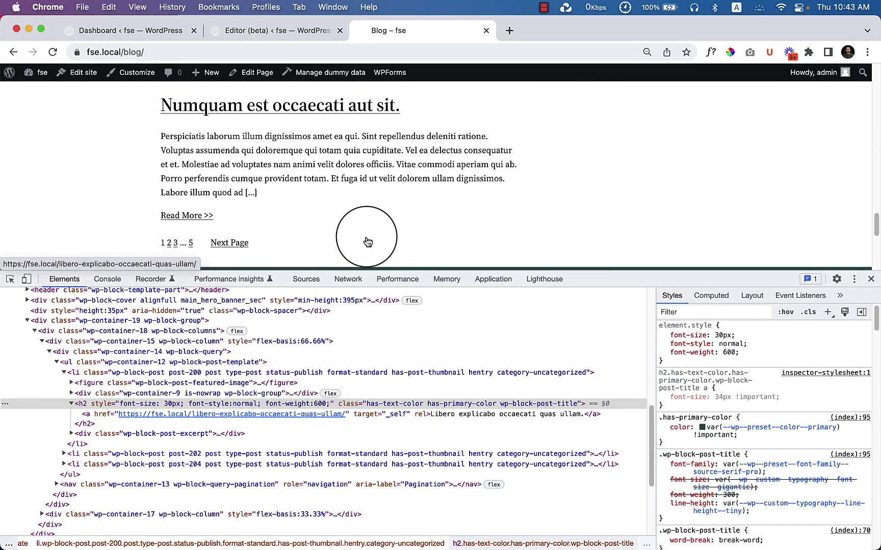
scroll(368, 242, "up", 10)
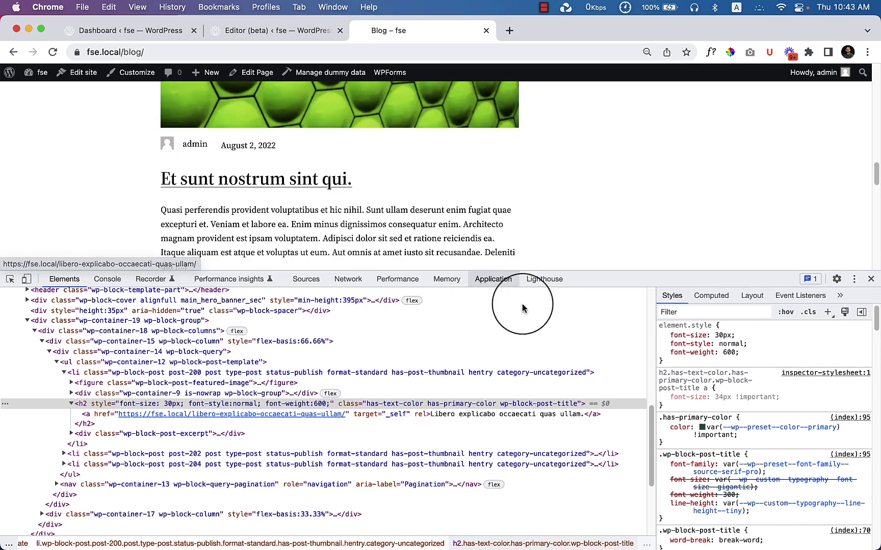
- Select and copy the new 34px title-link rule from the inspected styles
left_click_drag(665, 411, 658, 373)
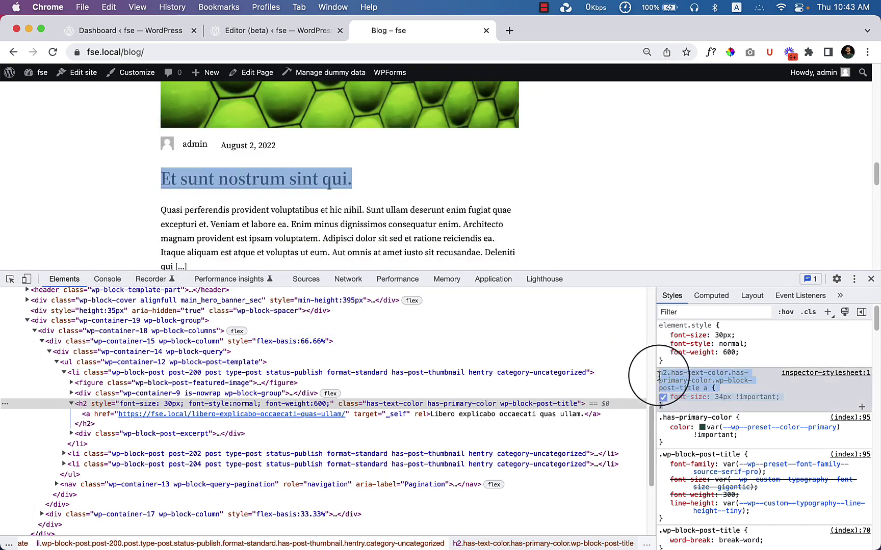
right_click(664, 381)
left_click(388, 464)
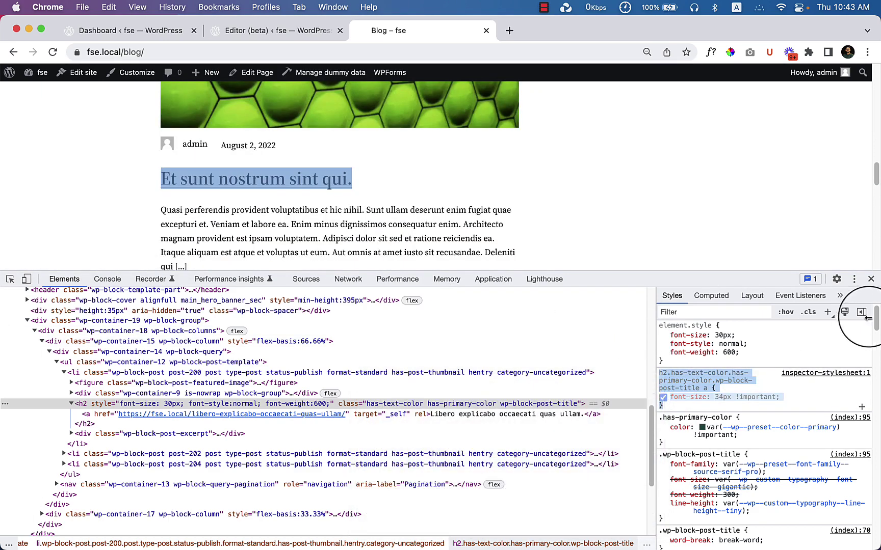
- Close the developer tools and open the site Customizer in a new tab, keeping the Blog page open
left_click(871, 279)
right_click(142, 73)
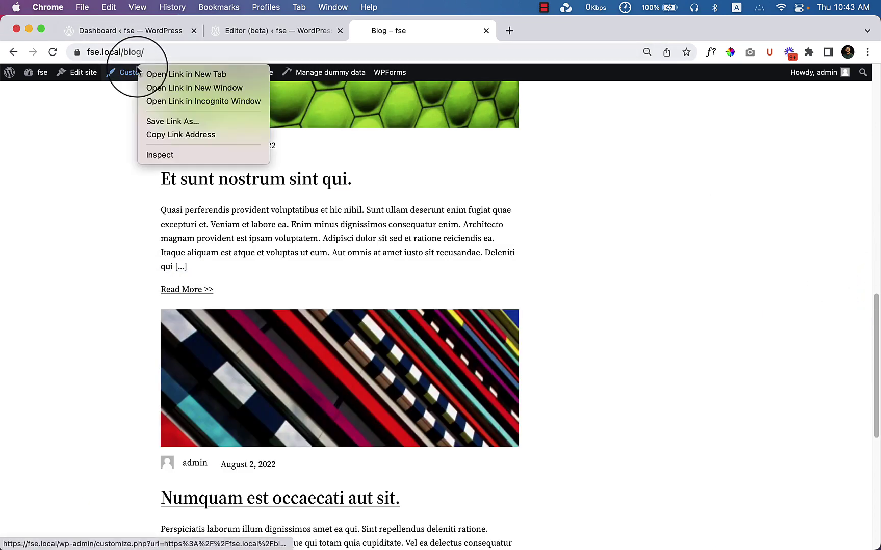
left_click(186, 75)
scroll(468, 293, "up", 7)
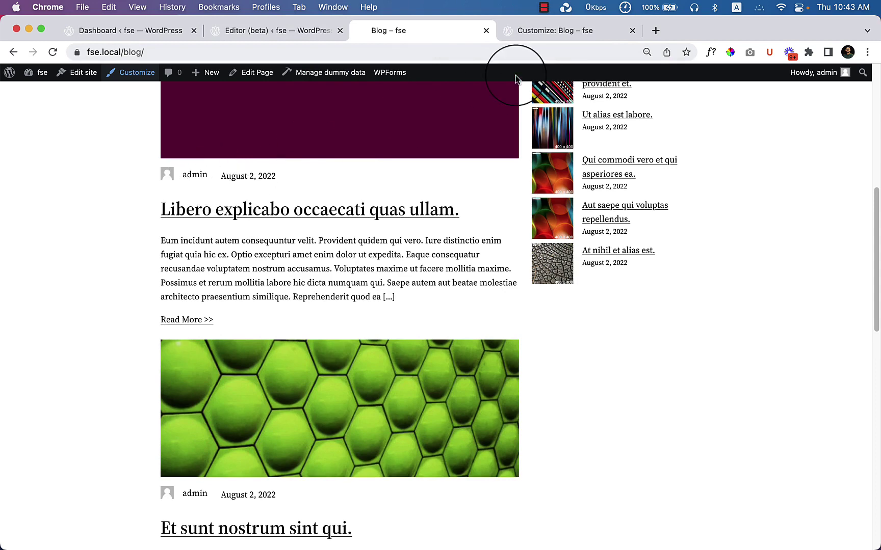
- Paste the copied 34px post title link rule above the media query in the Customizer's Simple Custom CSS and publish it
left_click(559, 33)
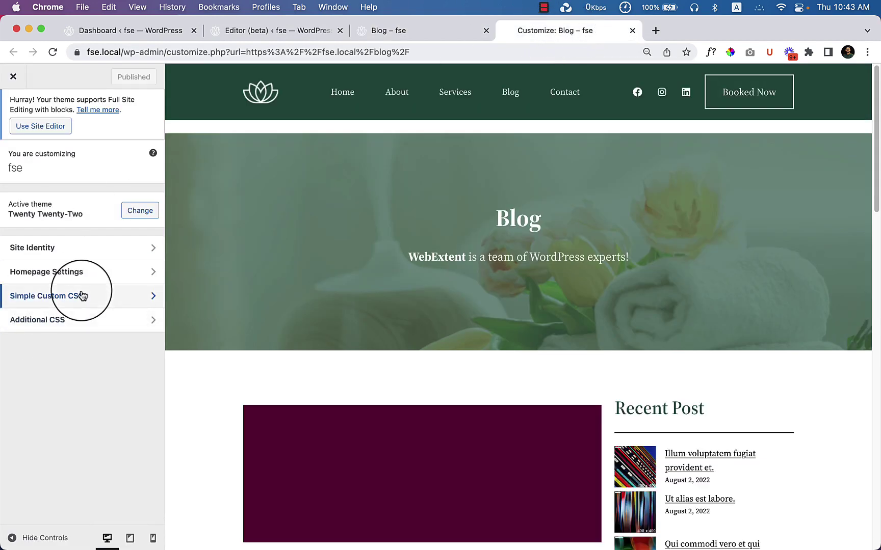
left_click(88, 308)
scroll(92, 384, "down", 5)
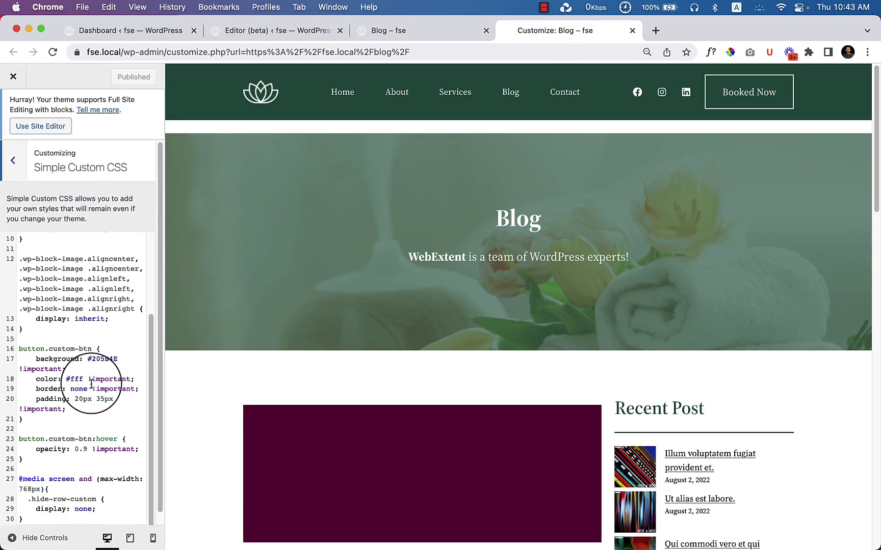
left_click(45, 460)
type("h2.has-text-color.has-primary-color.wp-block-post-title a {     font-size: 34px !important; }")
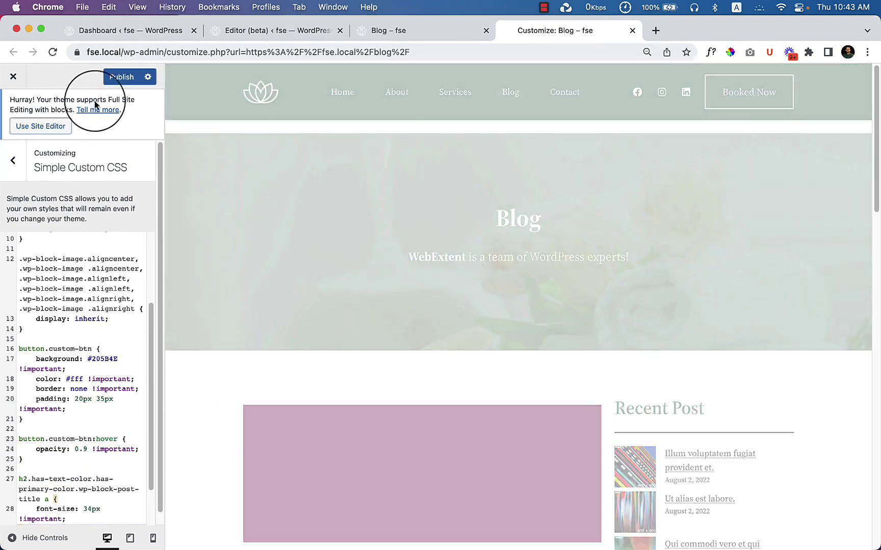
left_click(127, 77)
- In the Home template editor, set the post's author-and-date row to middle alignment with space-between justification
left_click(448, 31)
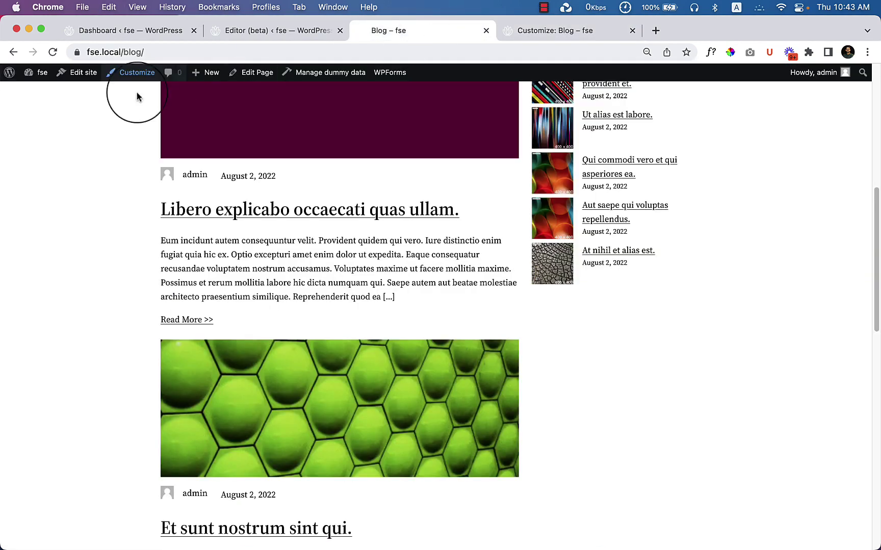
left_click(304, 30)
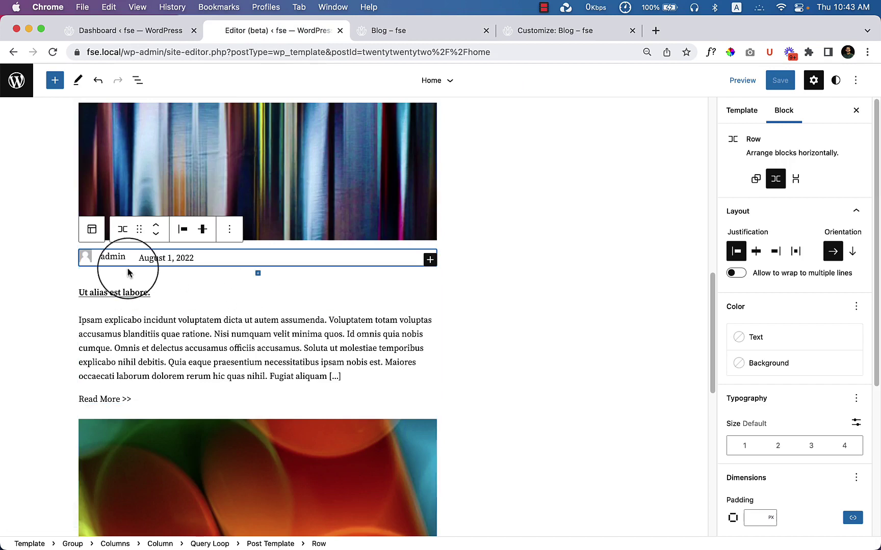
left_click(212, 230)
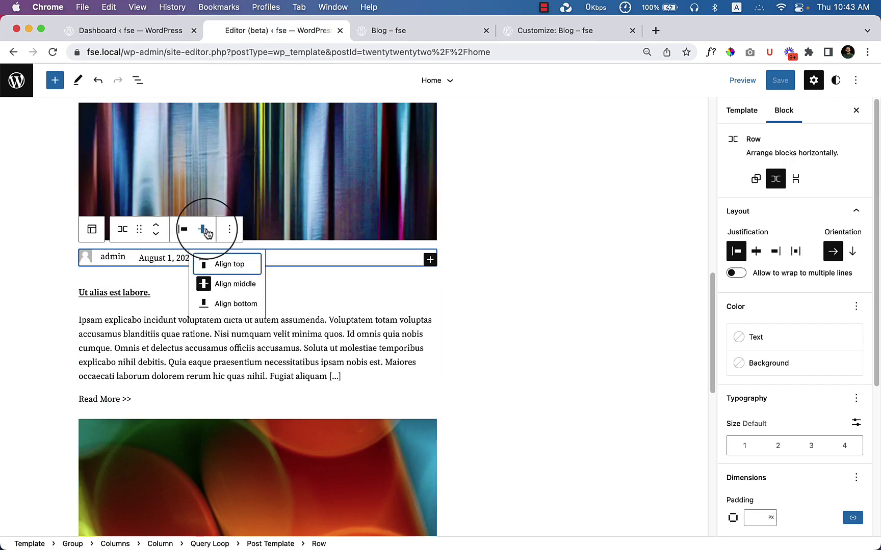
left_click(233, 288)
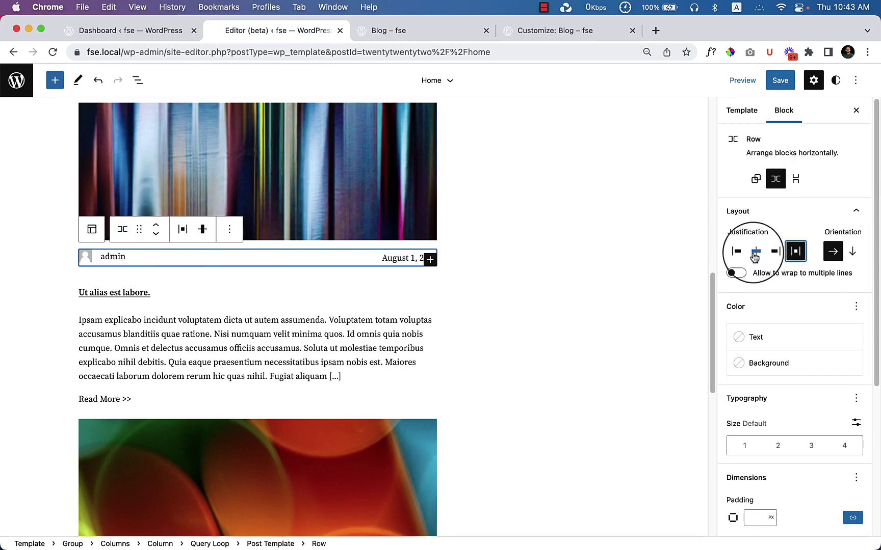
- Try the vertical orientation on the author-and-date row, and switch it back to horizontal
left_click(116, 257)
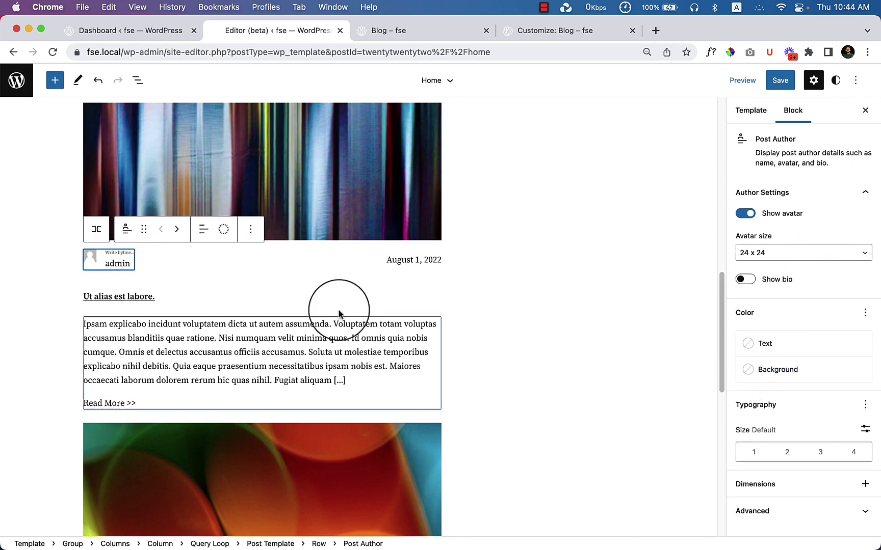
left_click(293, 267)
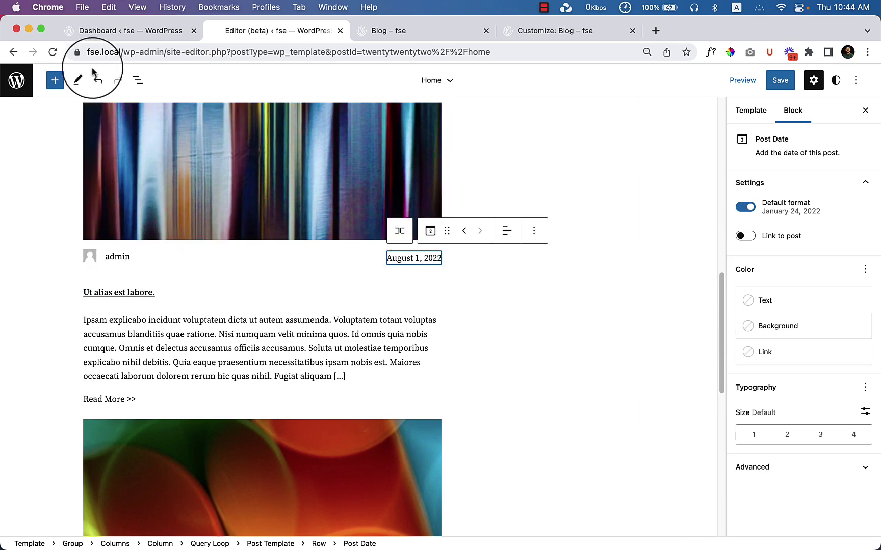
left_click(90, 256)
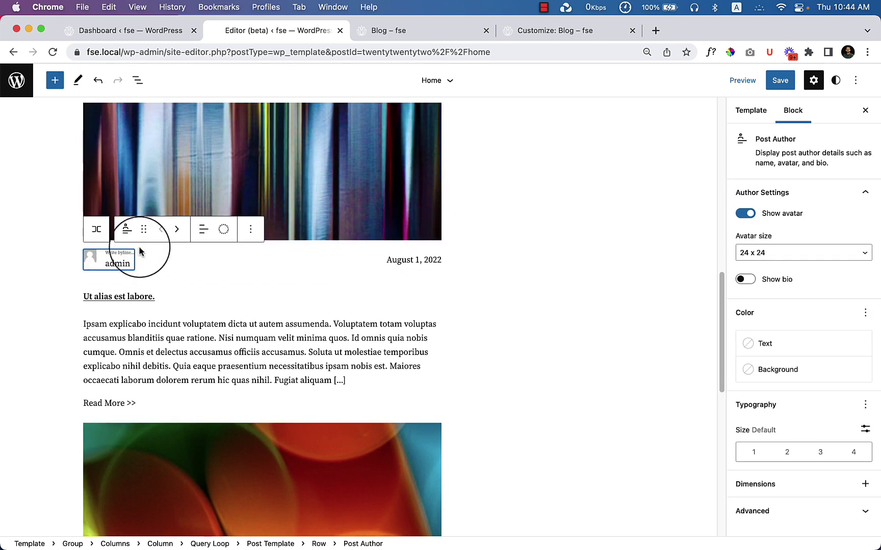
left_click(99, 230)
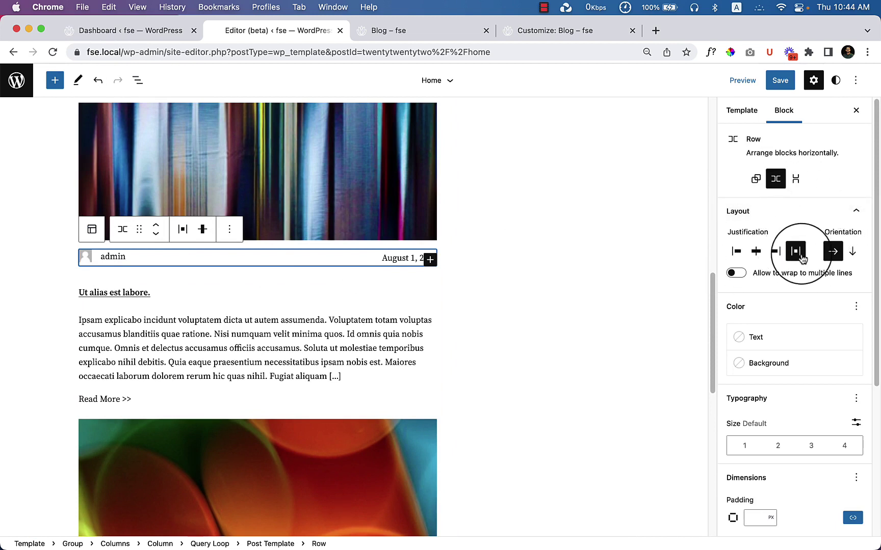
left_click(851, 251)
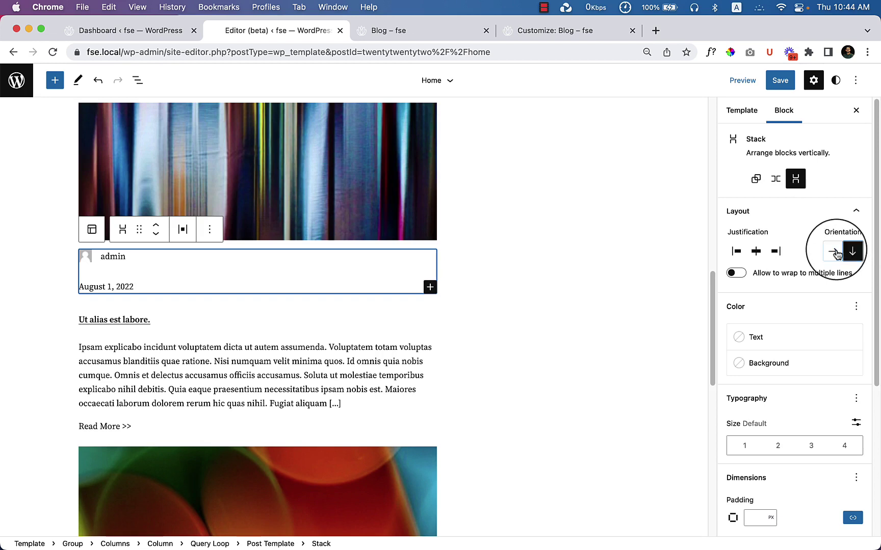
left_click(832, 251)
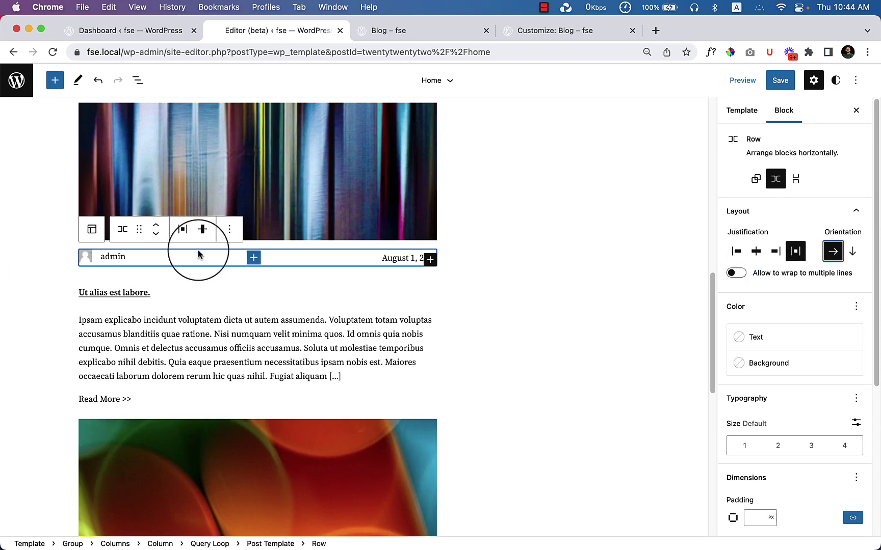
- Save the Home template and check the author-and-date rows and overall layout on the reloaded Blog page
left_click(785, 89)
left_click(765, 82)
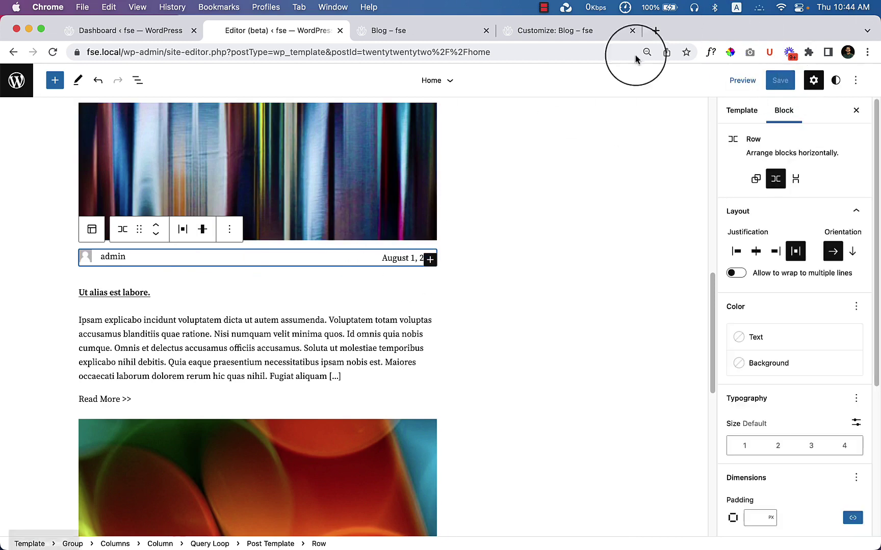
left_click(380, 31)
right_click(413, 192)
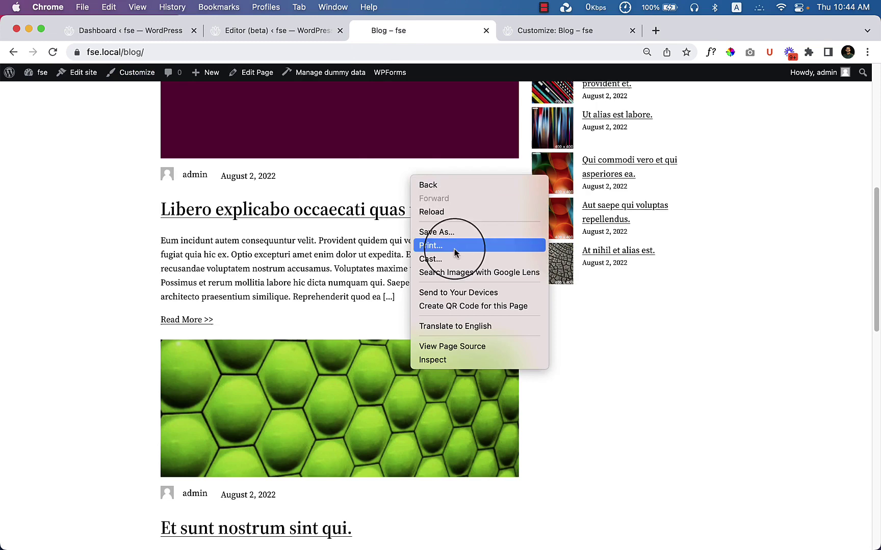
left_click(467, 210)
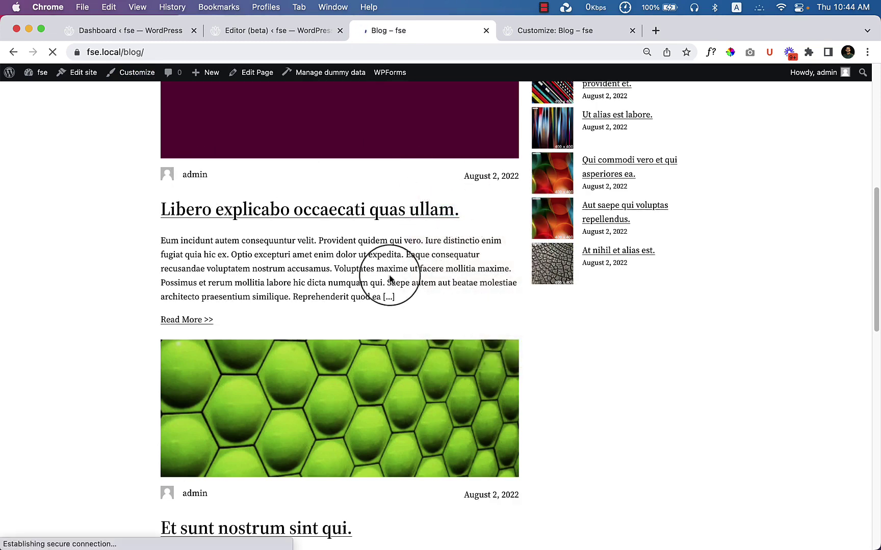
scroll(362, 374, "down", 5)
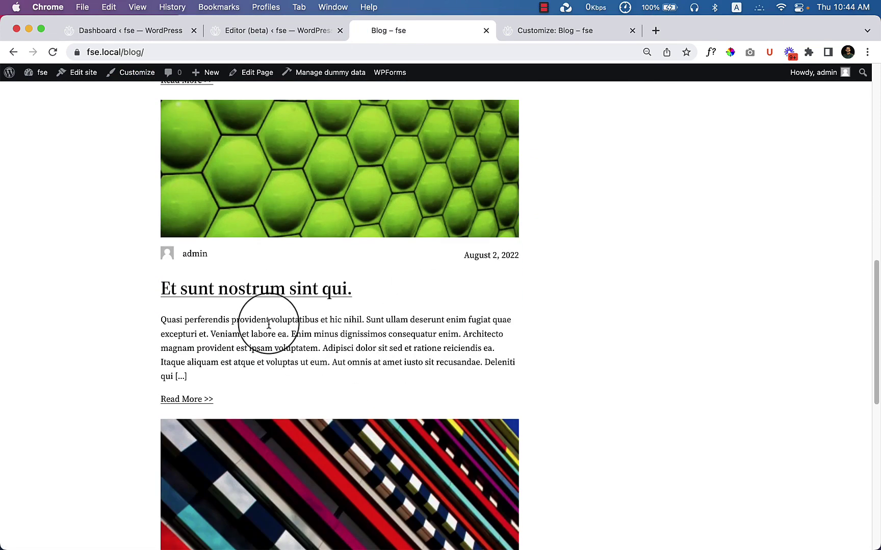
scroll(265, 319, "down", 2)
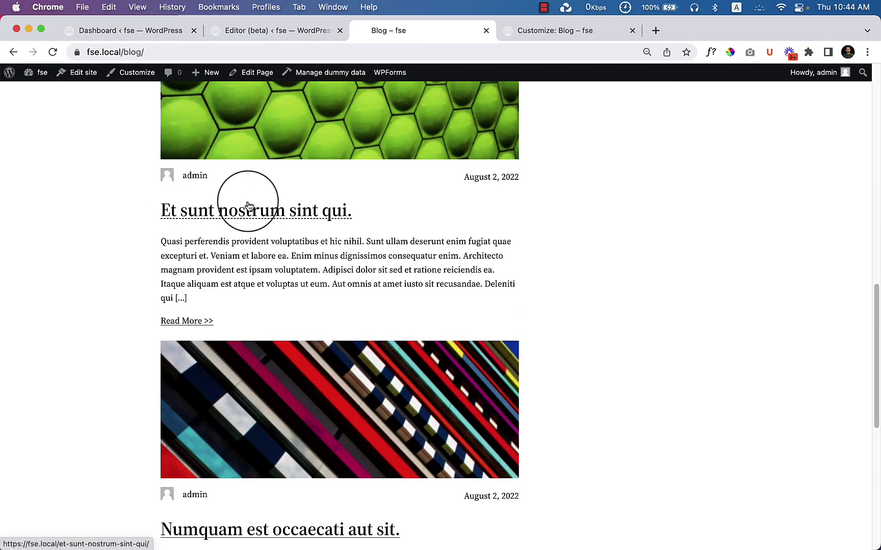
scroll(265, 197, "down", 8)
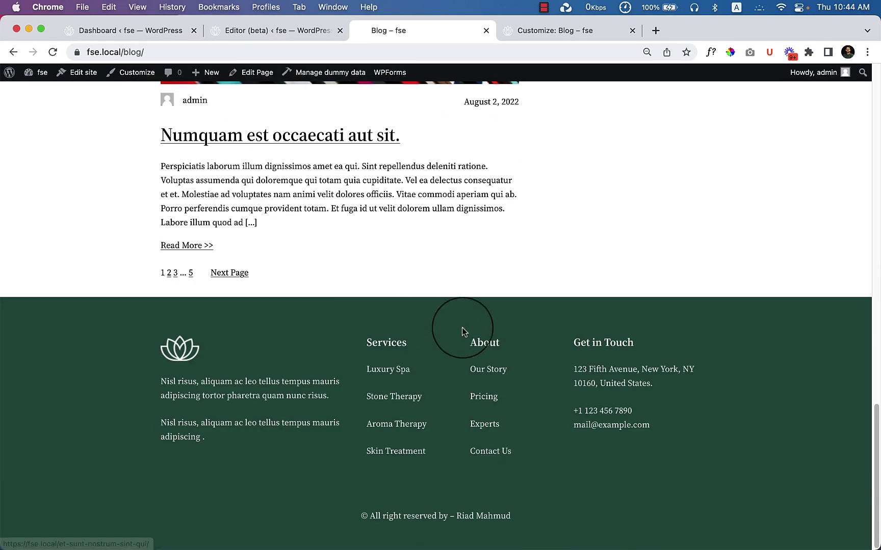
scroll(588, 267, "up", 15)
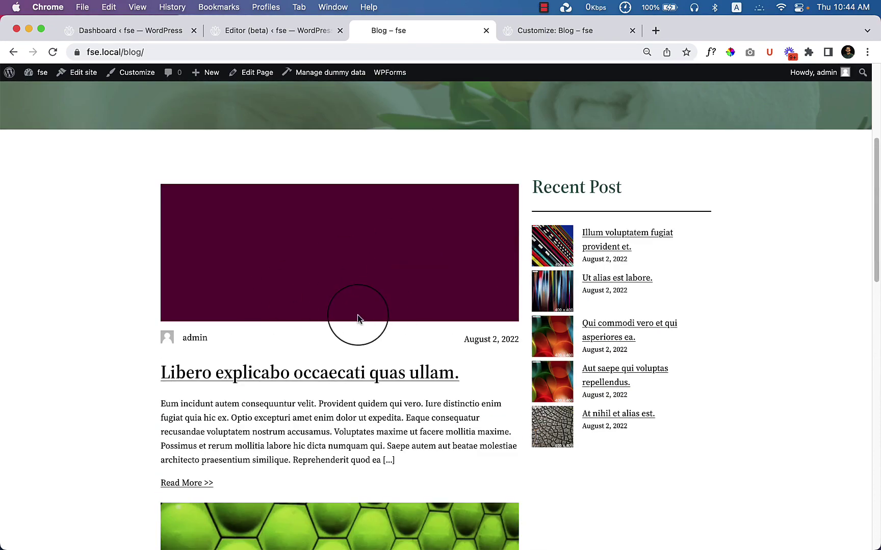